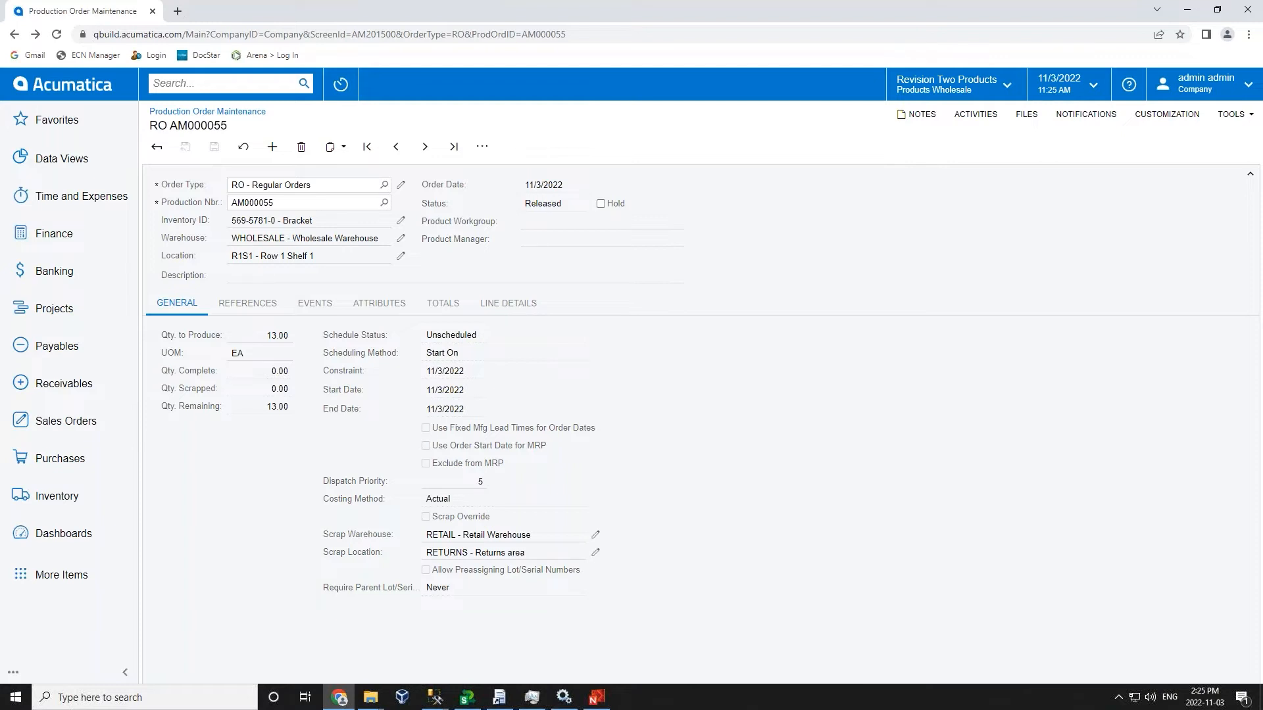
Step: Review the Bracket production order's production number, inventory item, quantity to produce and status
left_click(285, 203)
left_click(279, 220)
left_click(286, 337)
left_click(560, 209)
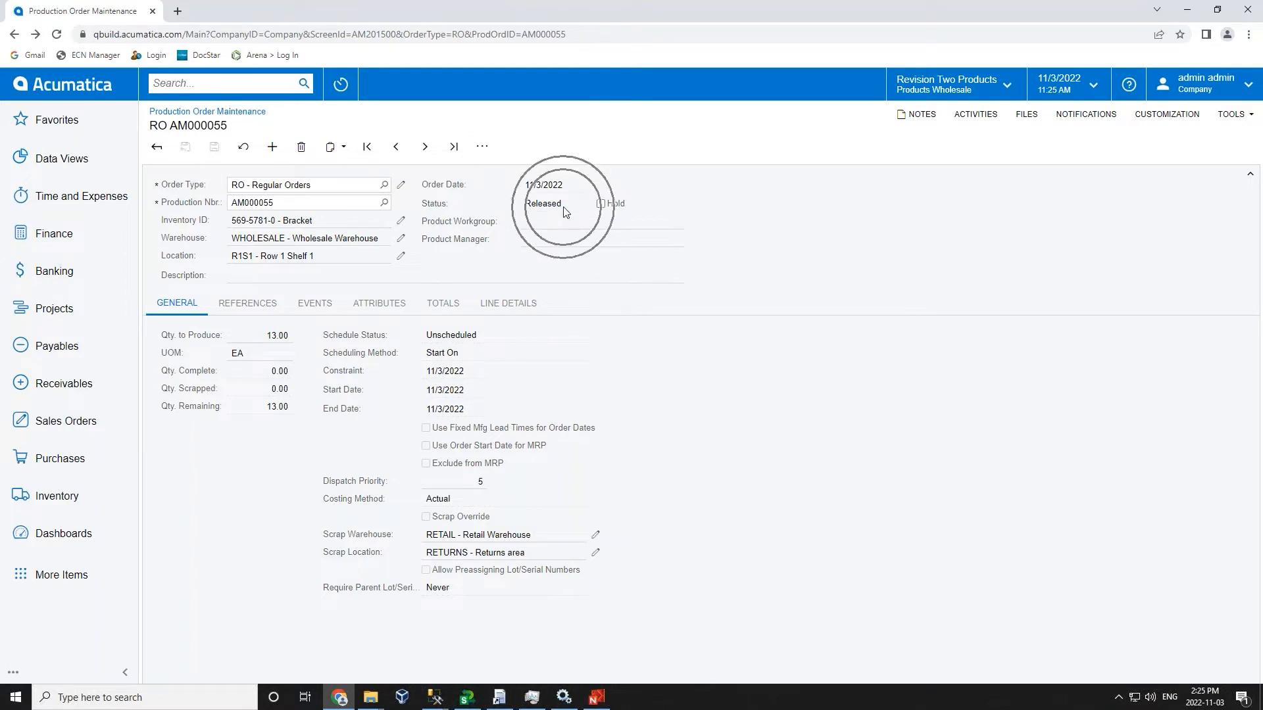
left_click(546, 209)
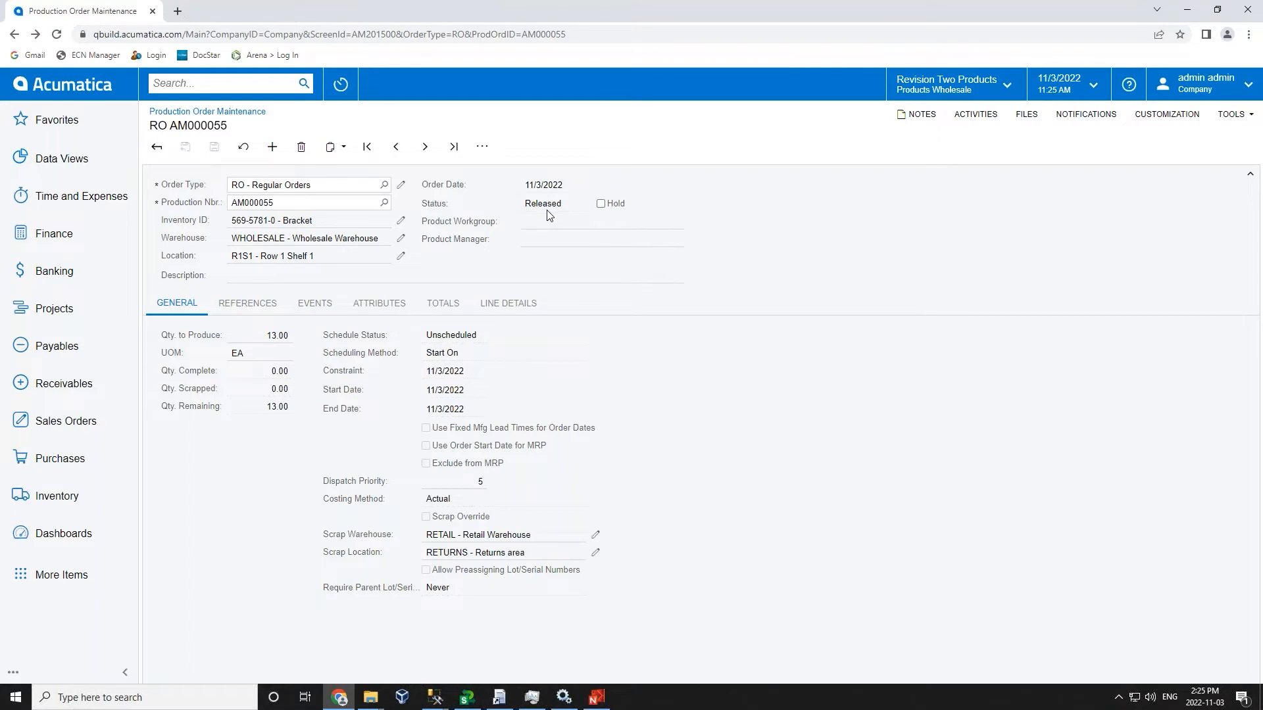
Step: Examine the operation, work center and item in the Bracket order's production details, and return to the order
left_click(486, 149)
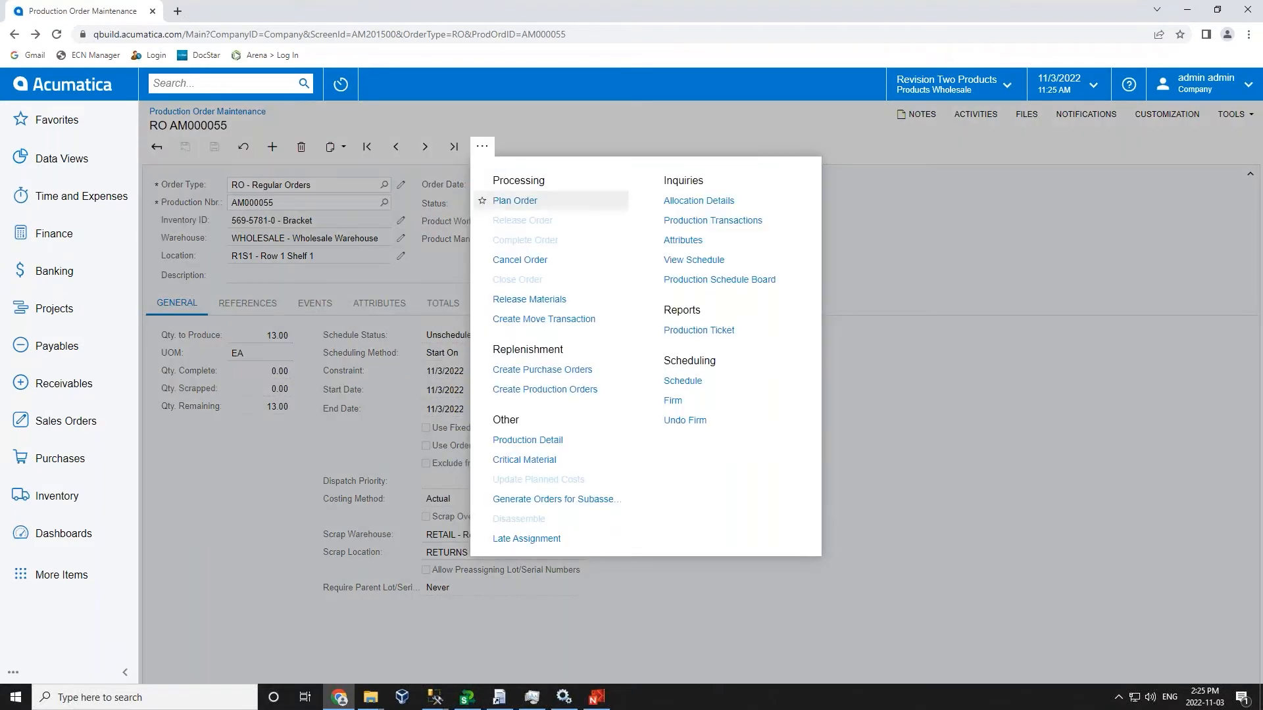
left_click(526, 440)
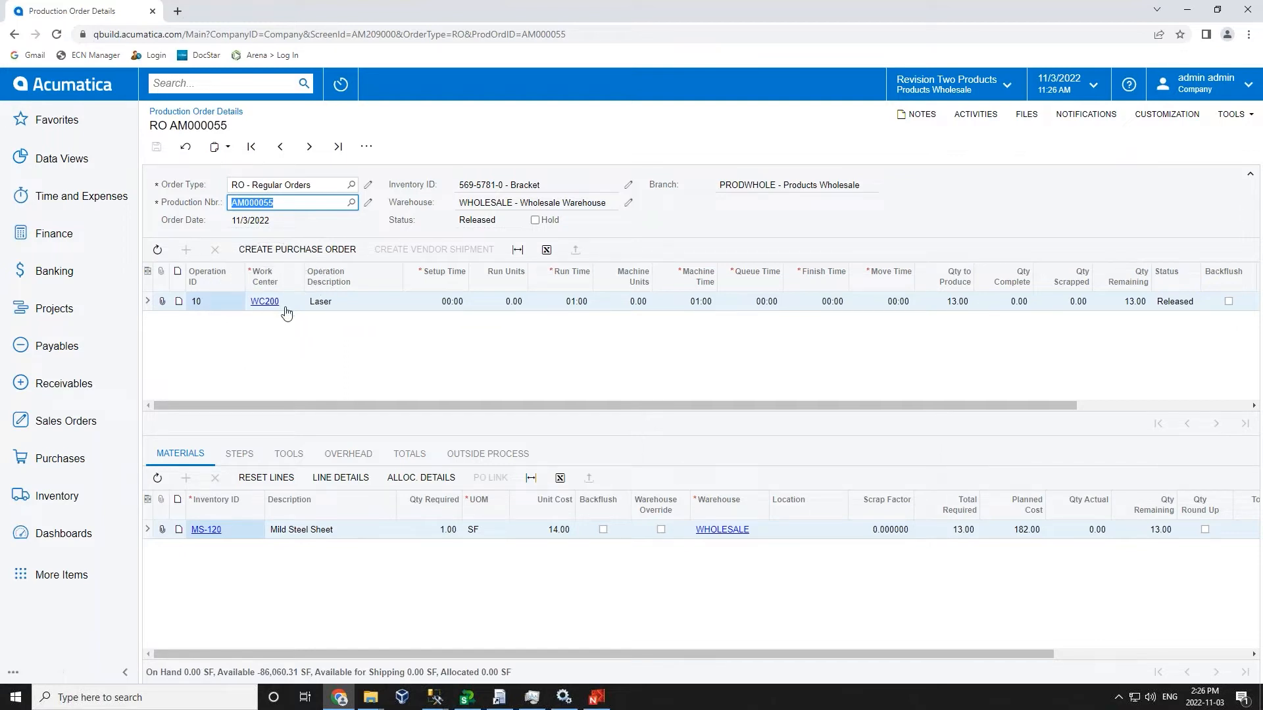
key("ctrl")
key("ctrl")
left_click(530, 184)
left_click(15, 35)
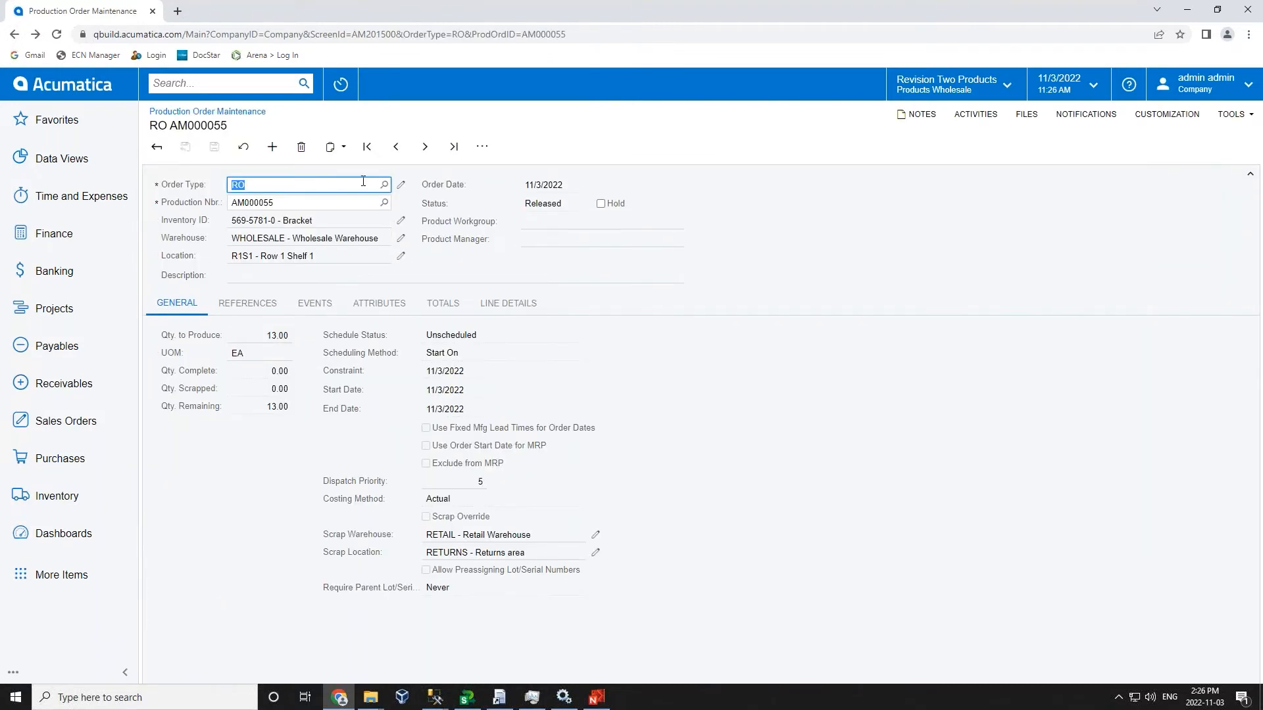
Step: Examine the attributes of material MS-120 from the Bracket order's production details, and close the stock item
left_click(482, 146)
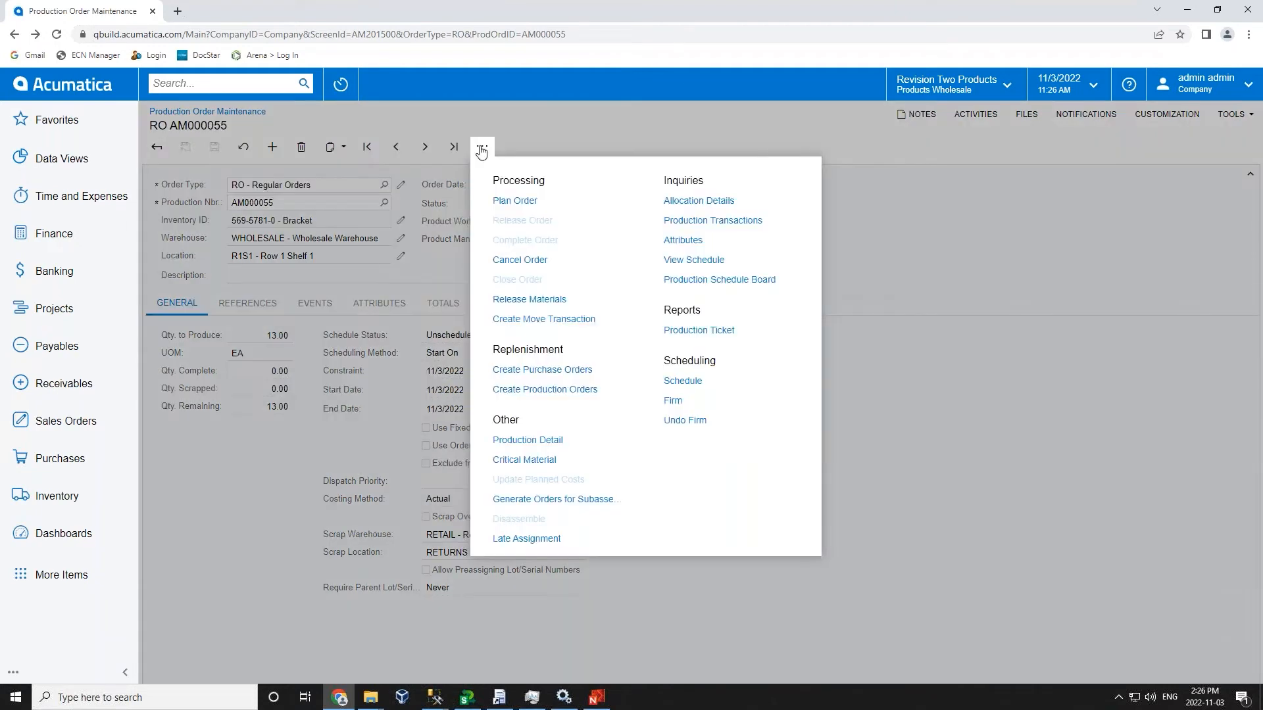
left_click(530, 438)
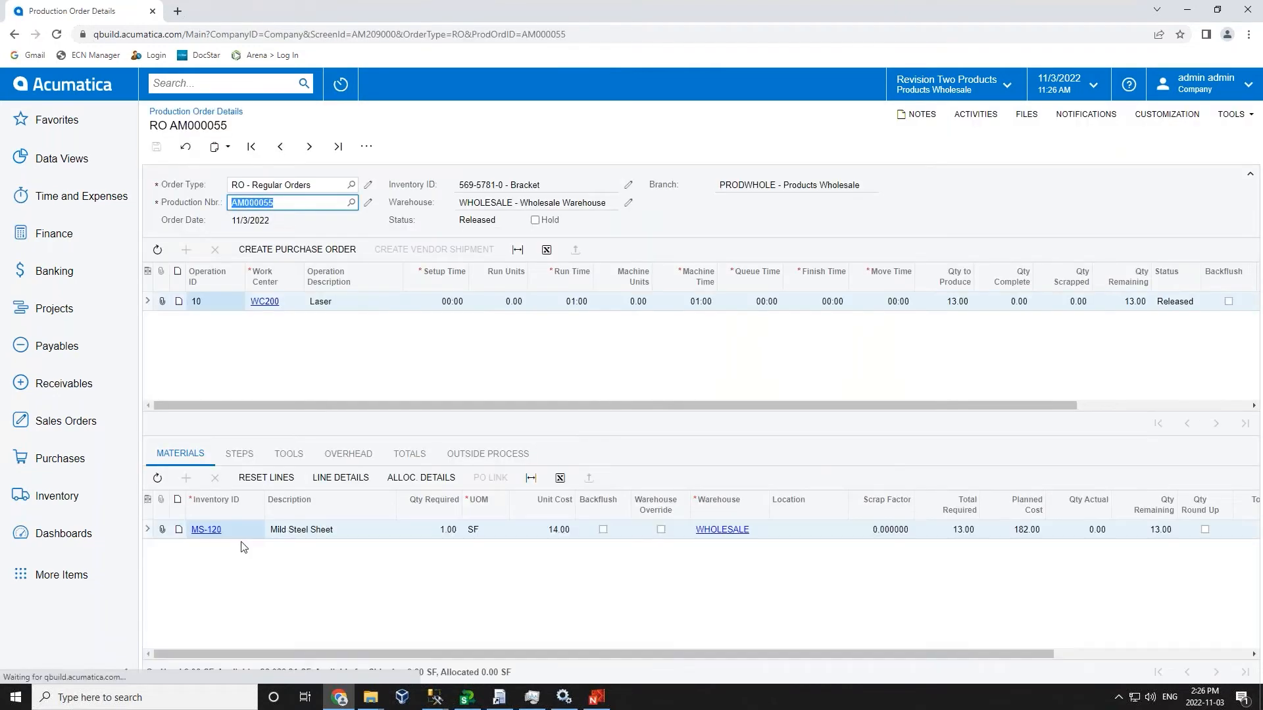
left_click(205, 529)
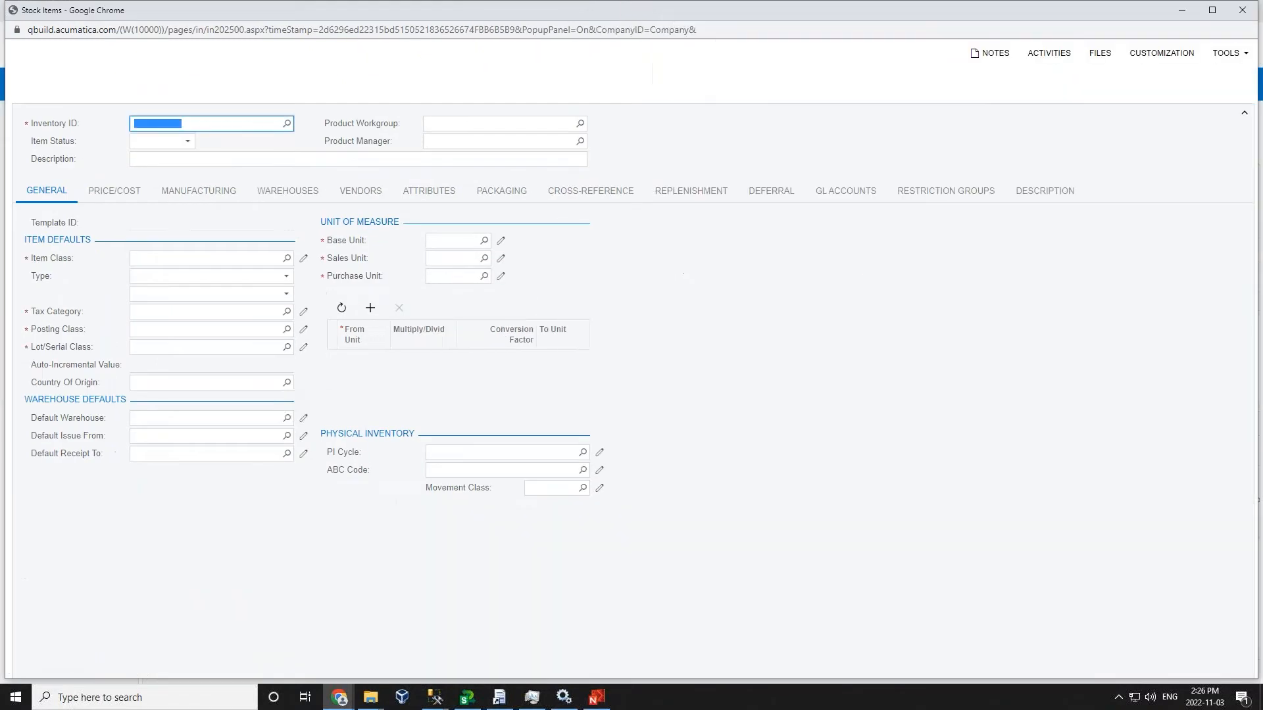
left_click(417, 200)
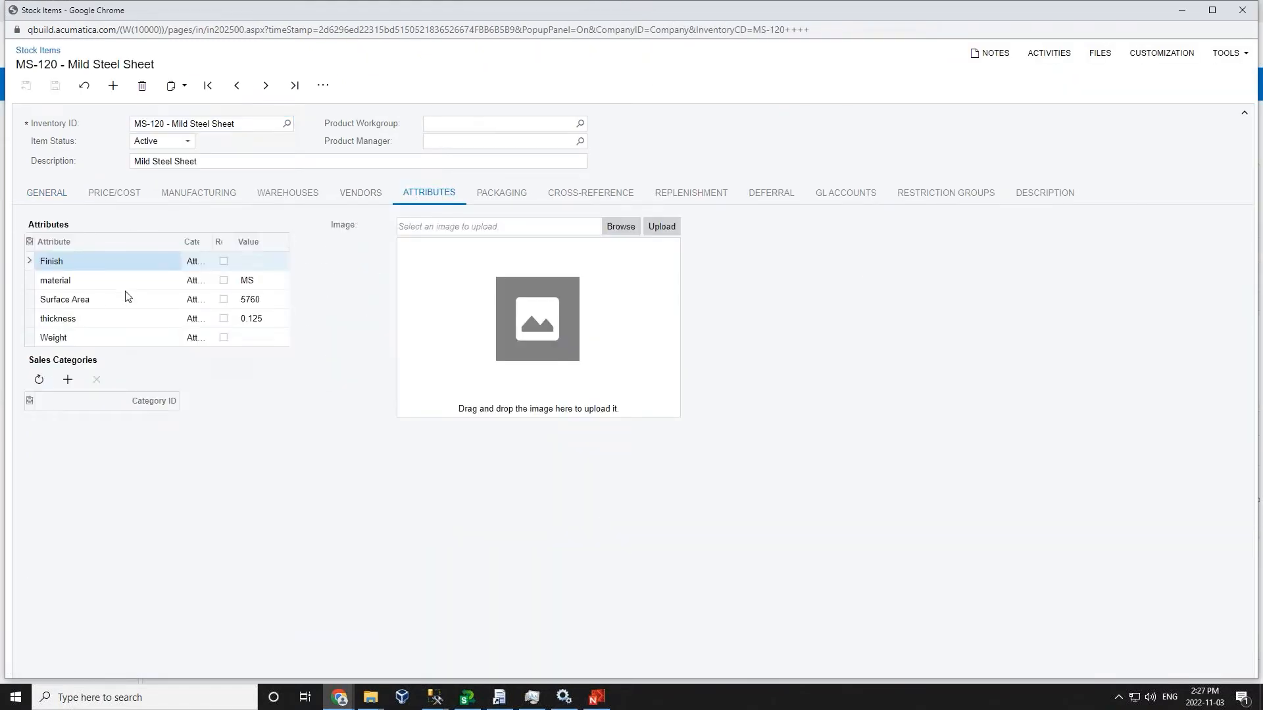
key("ctrl")
left_click(1243, 11)
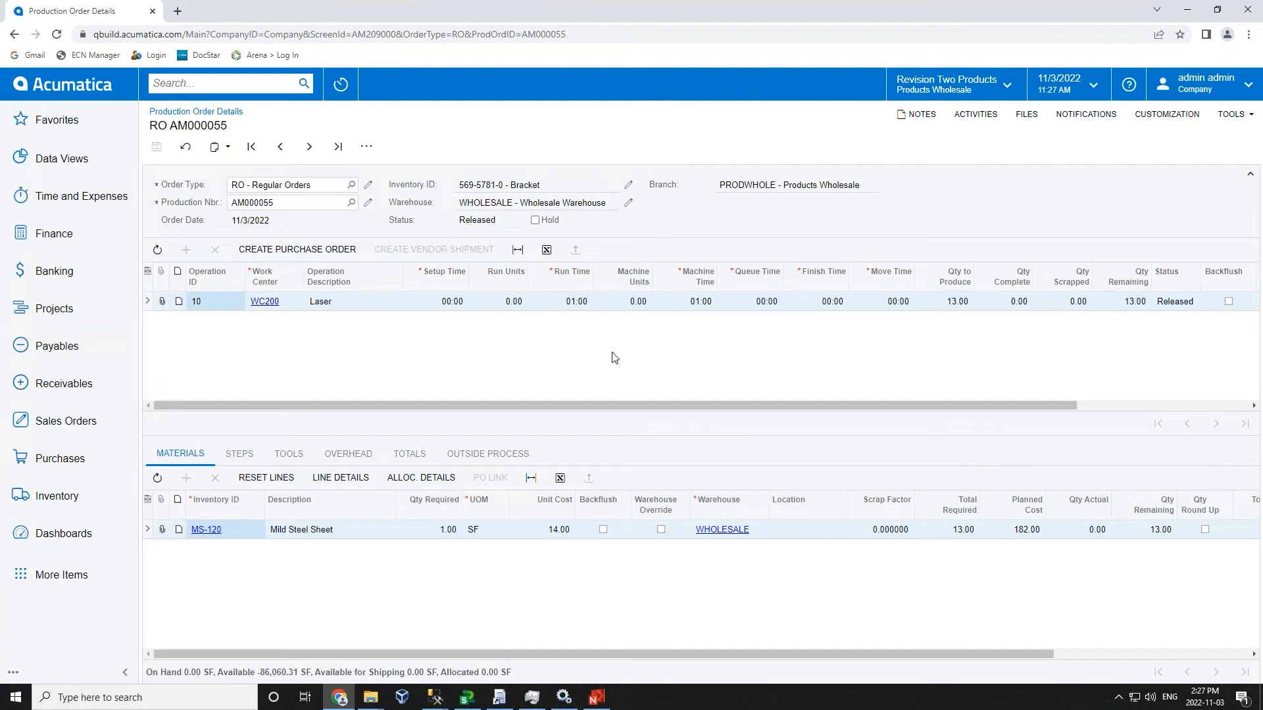
Step: Go to the following production order, for the Enclosure Plate, and review its item and quantity
left_click(14, 34)
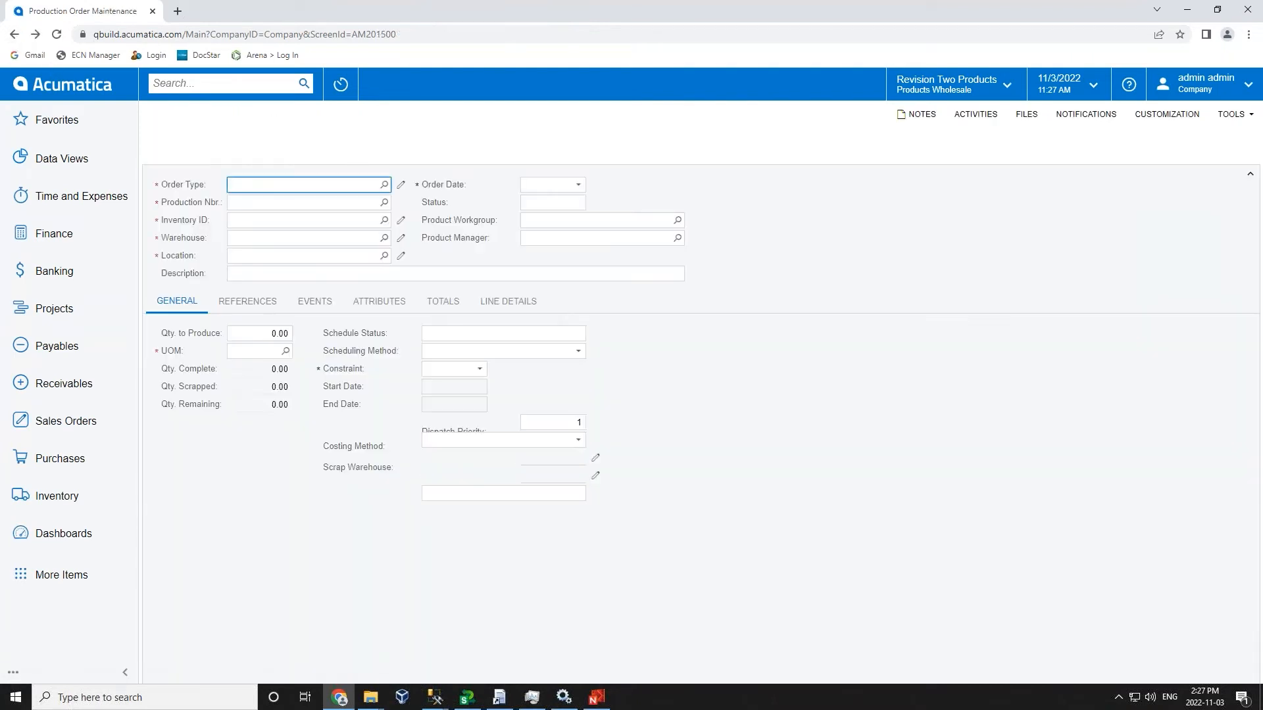
left_click(425, 146)
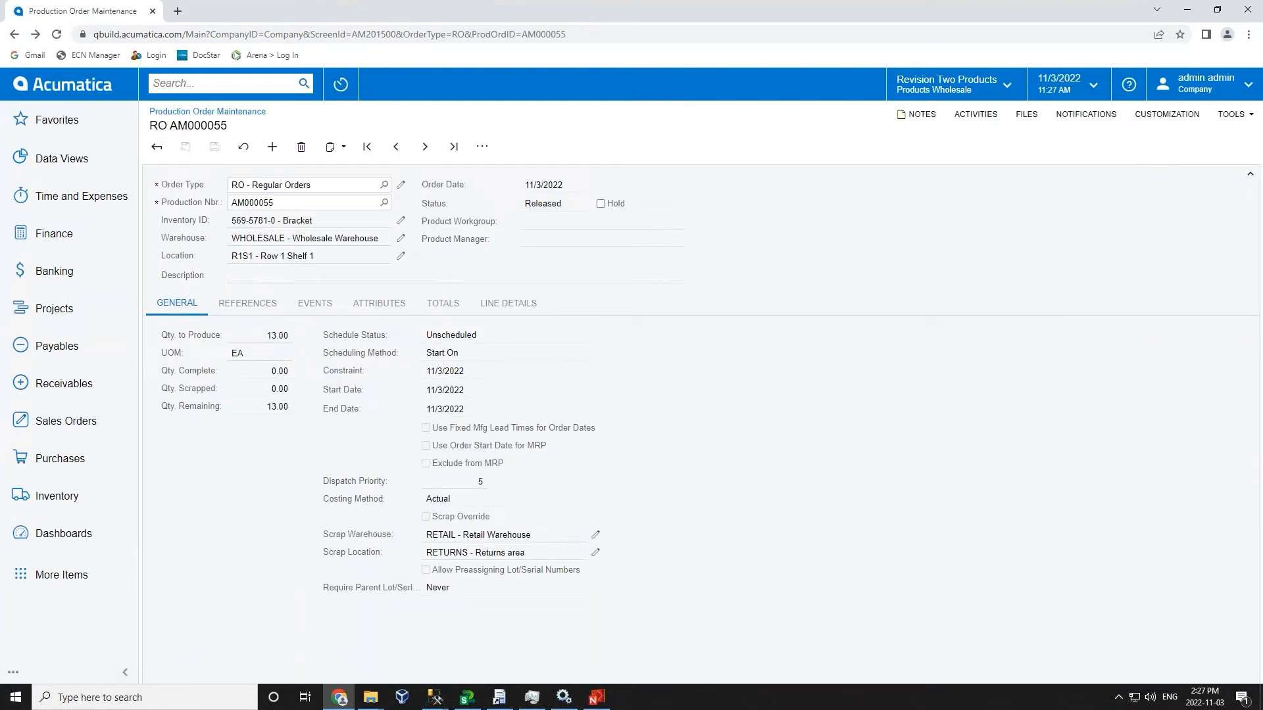
left_click(320, 204)
left_click(292, 202)
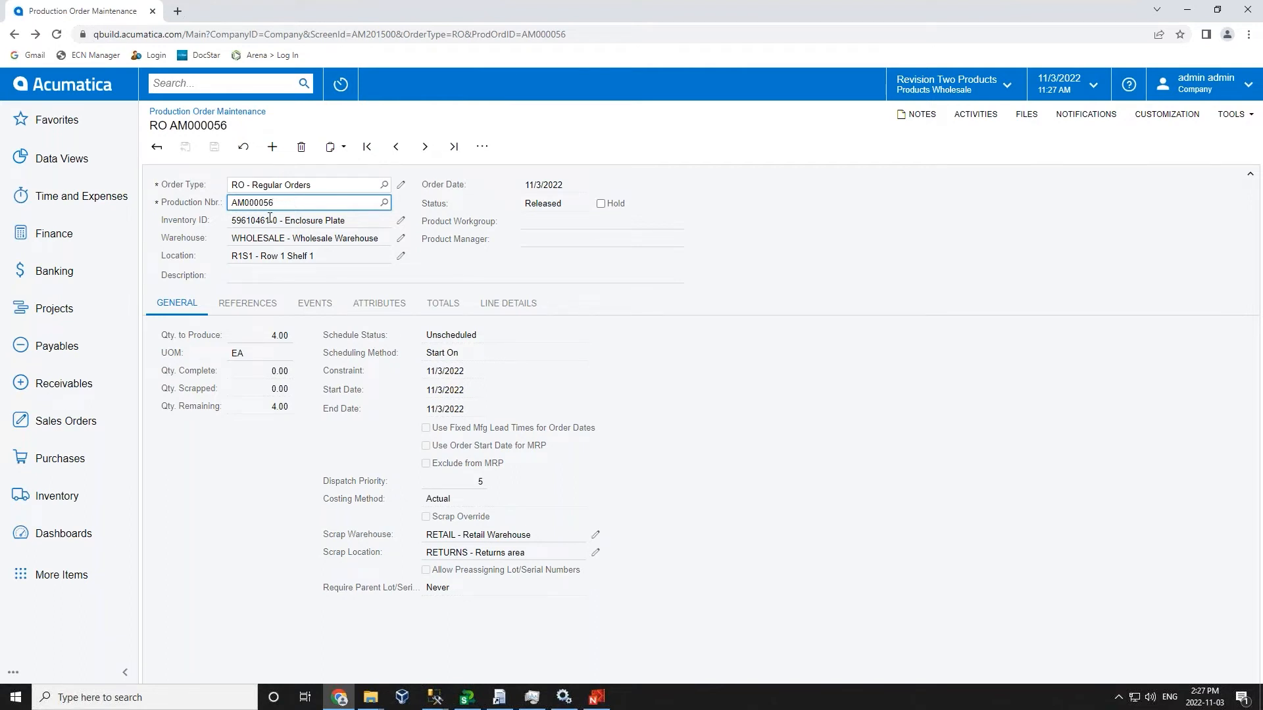
key("ctrl")
key("ctrl")
key("ctrl")
key("ctrl")
Step: Examine the operation and material in the Enclosure Plate order's production details, and return to the order
left_click(482, 146)
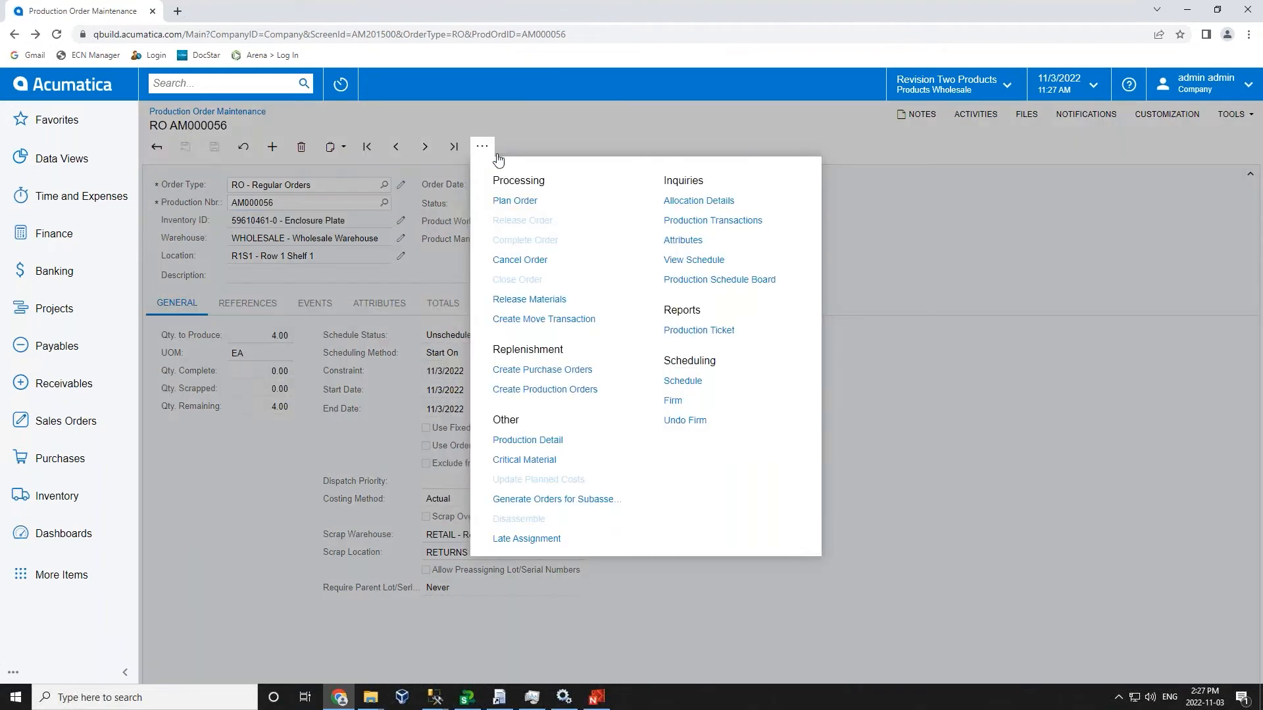
left_click(562, 446)
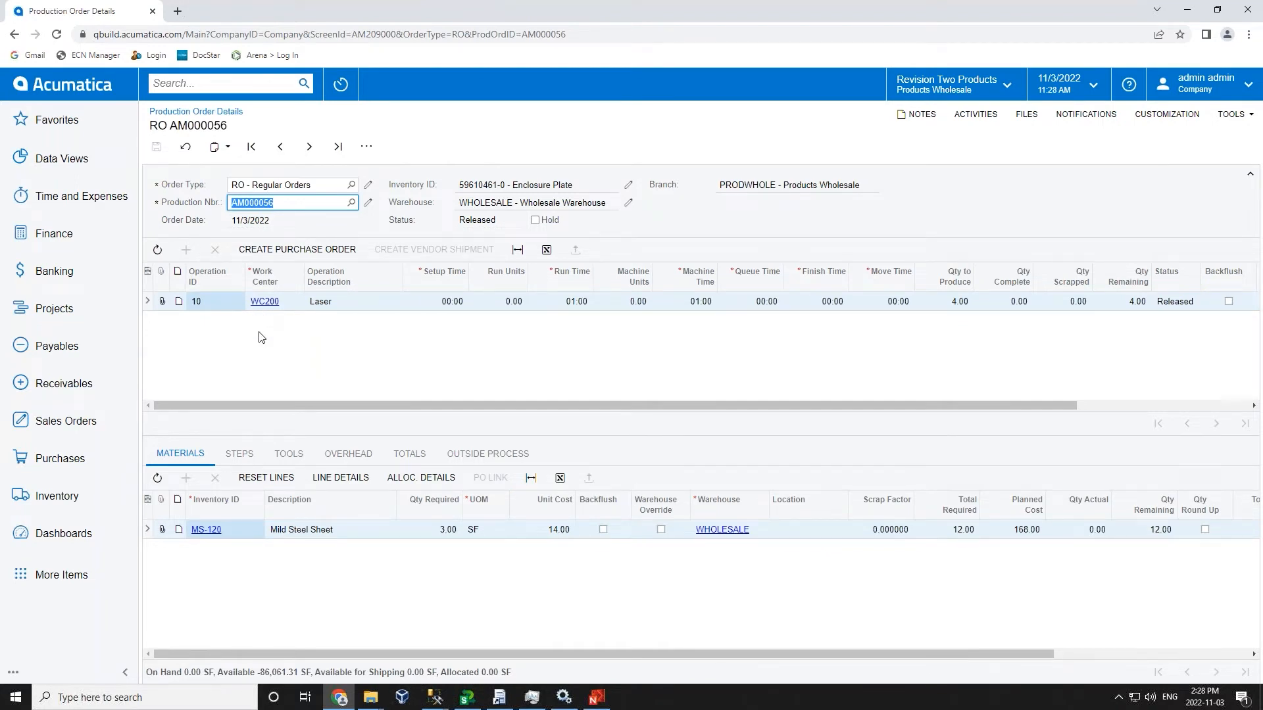
left_click(225, 537)
left_click(352, 339)
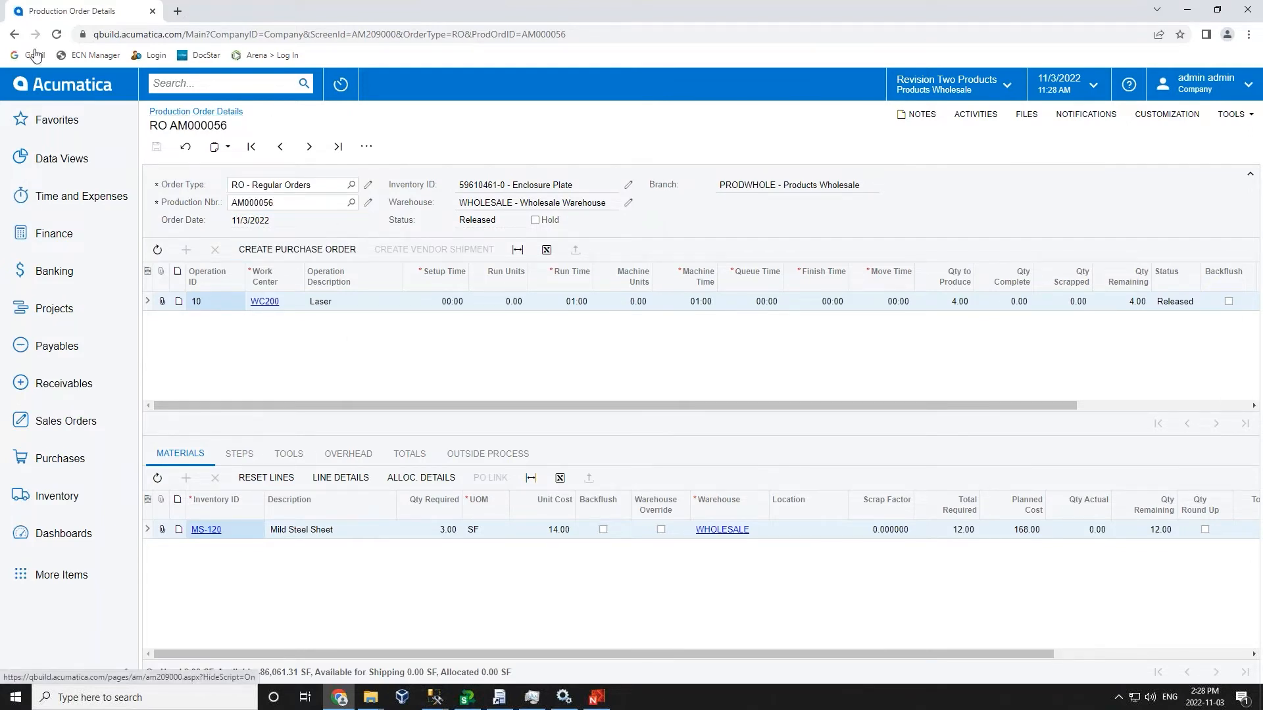
left_click(14, 34)
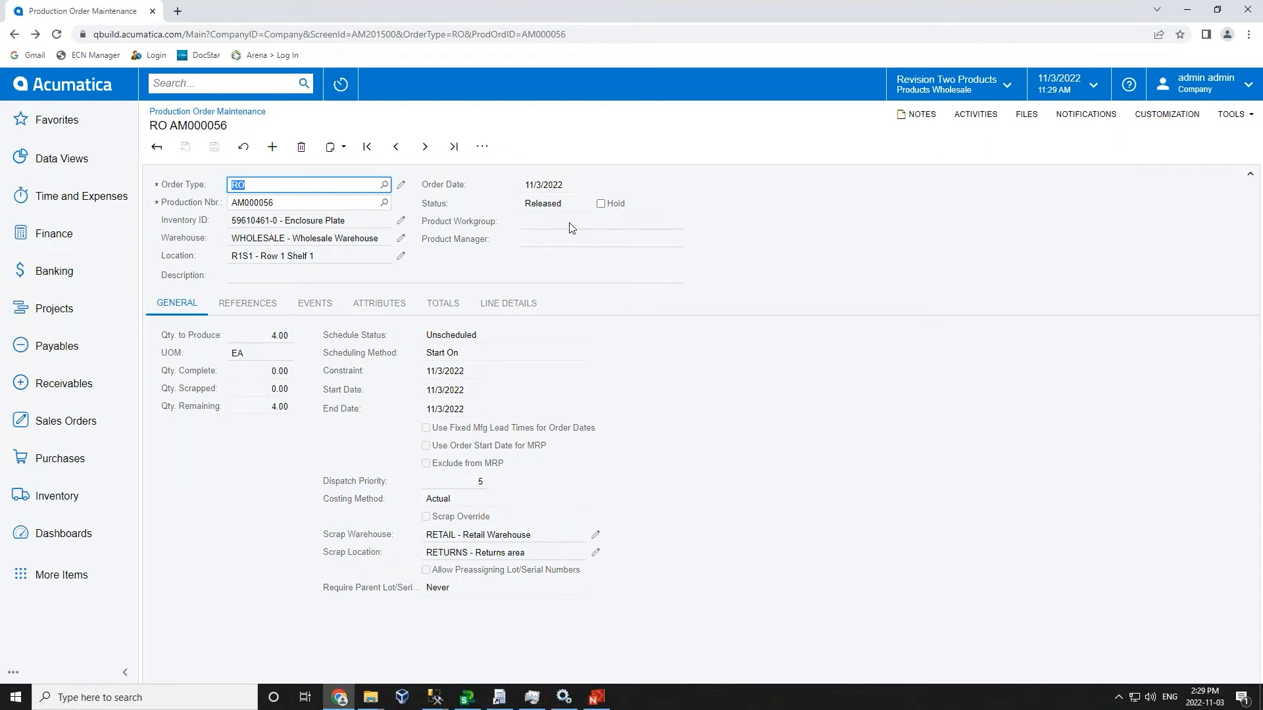
Step: Copy the Enclosure Plate order's production number into NestLink's individual tester and process that order
left_click(502, 697)
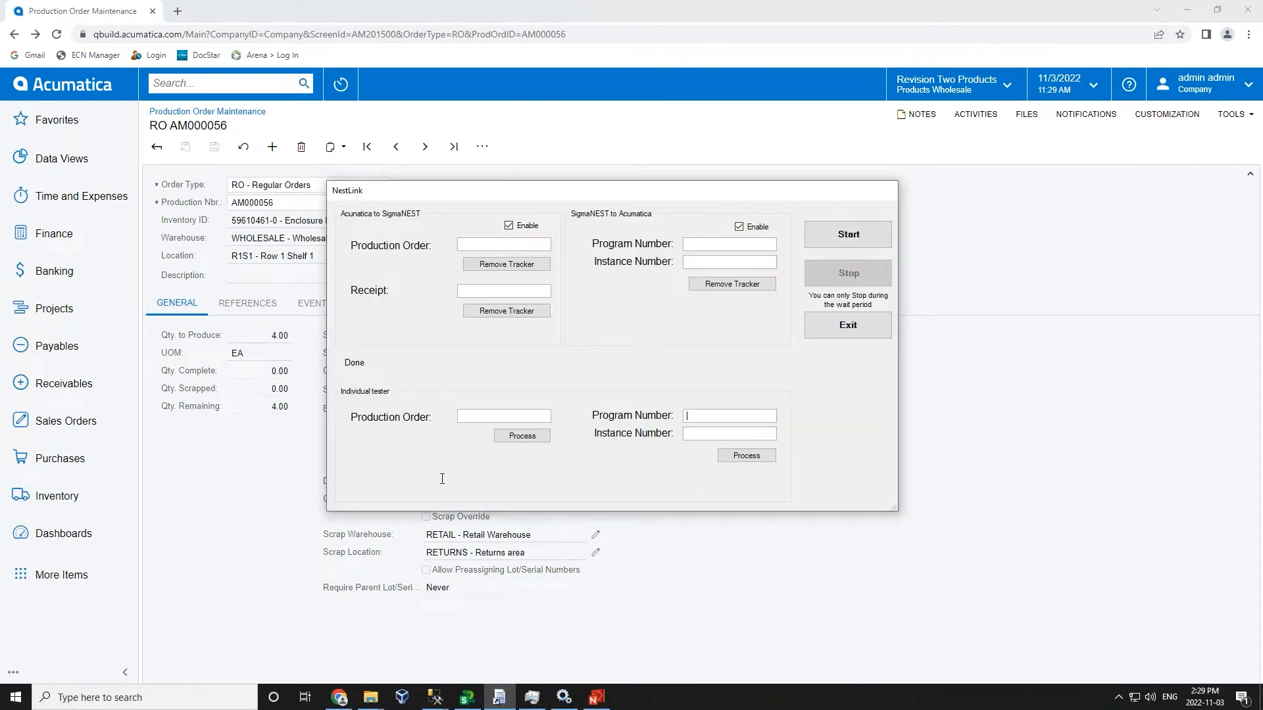
double_click(276, 203)
left_click_drag(277, 203, 250, 205)
key("ctrl+c")
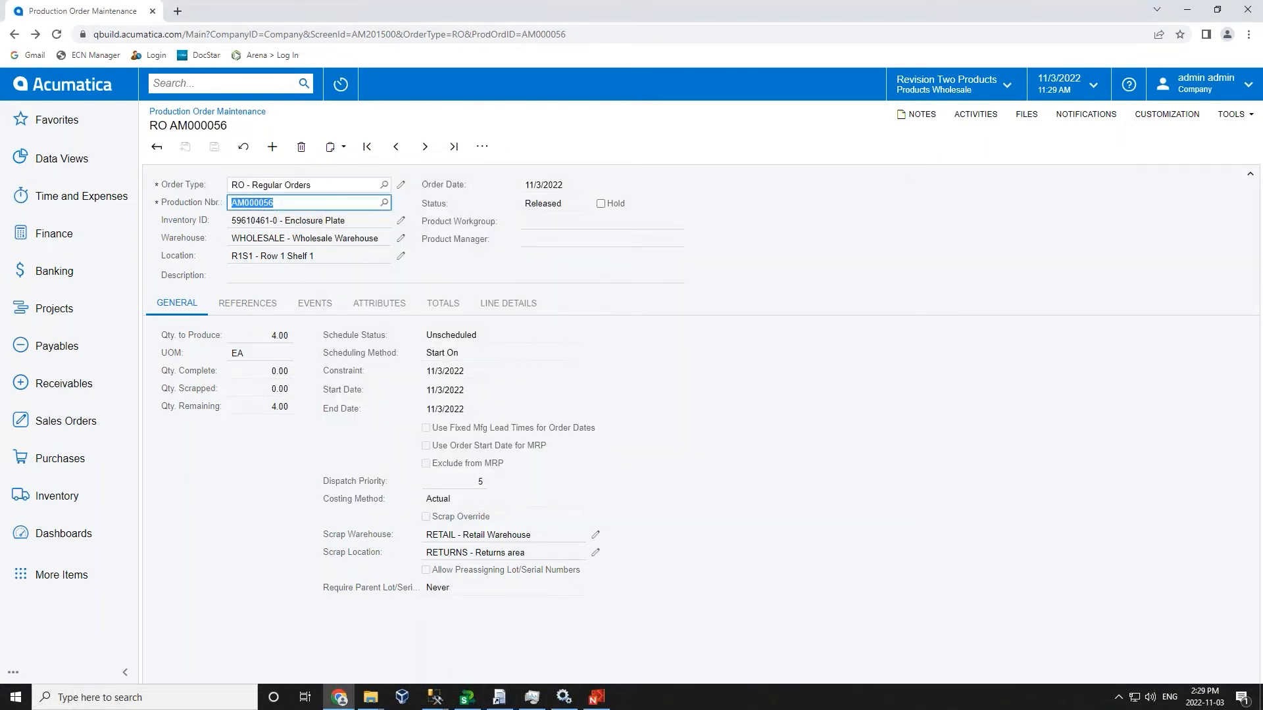
left_click(499, 697)
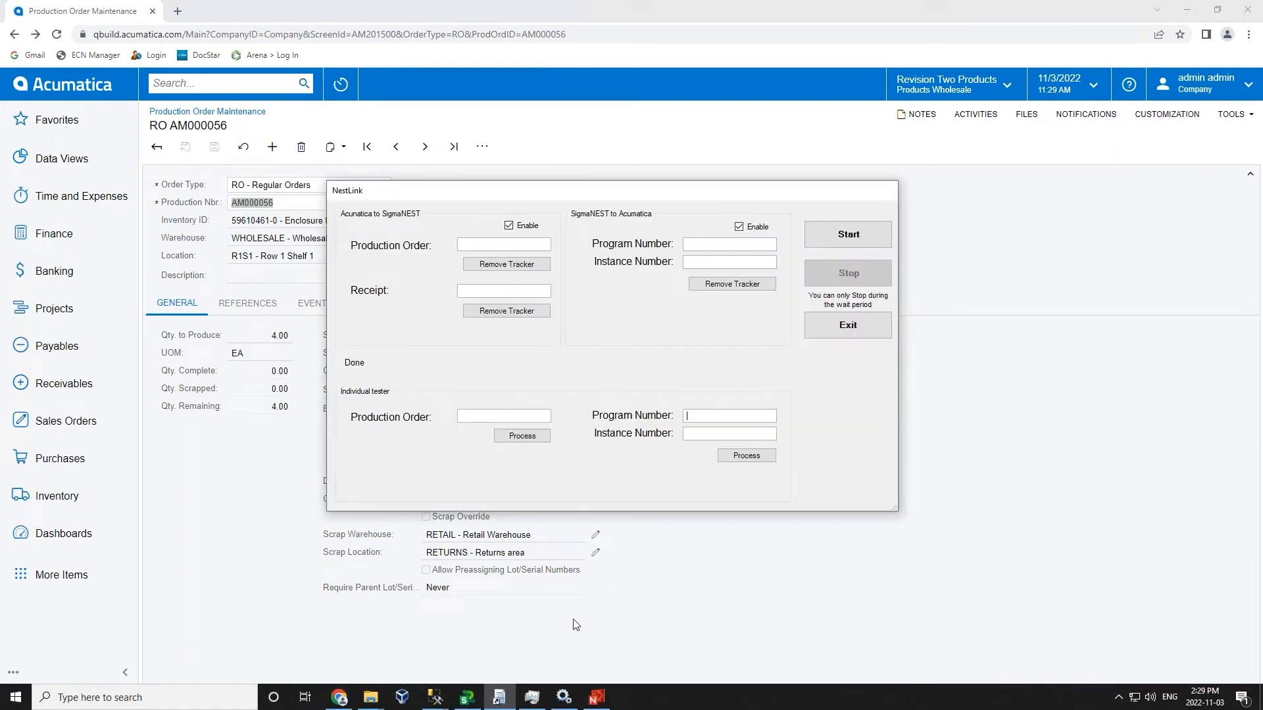
left_click(476, 416)
key("ctrl+v")
left_click(832, 241)
left_click(525, 441)
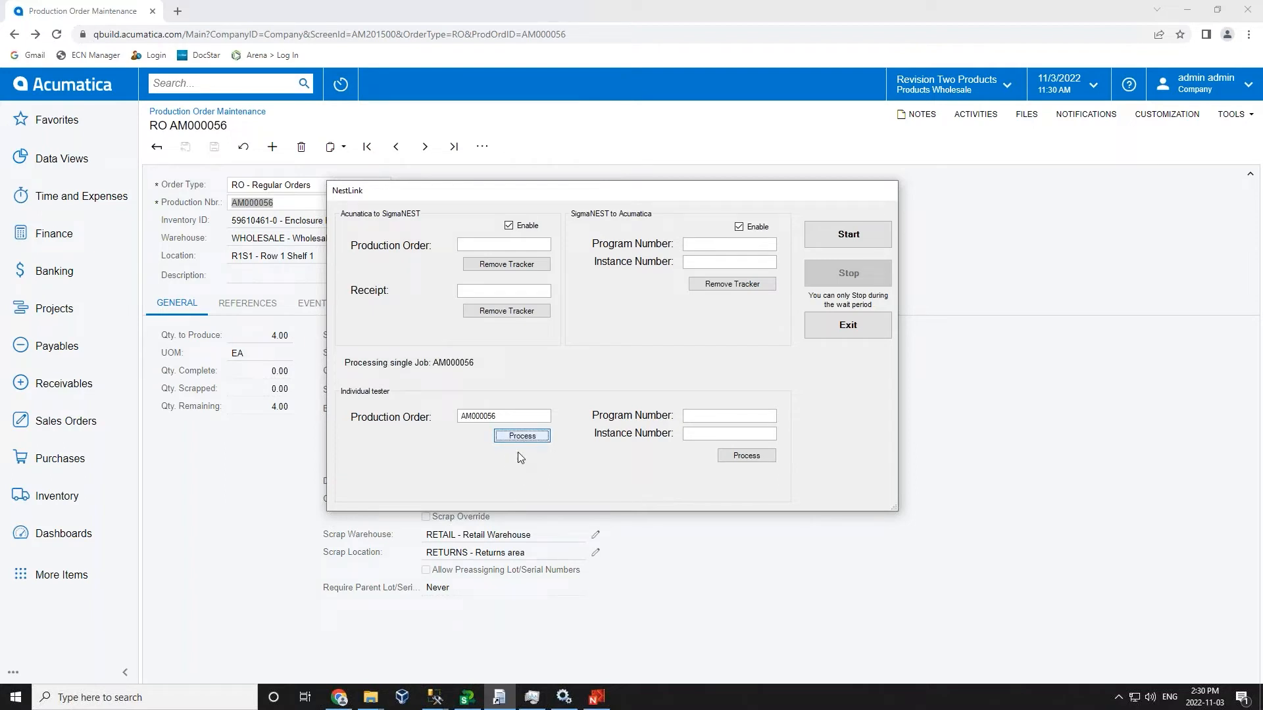
Step: Enter the Bracket order's production number in the NestLink individual tester and process that order
left_click(508, 415)
left_click(522, 435)
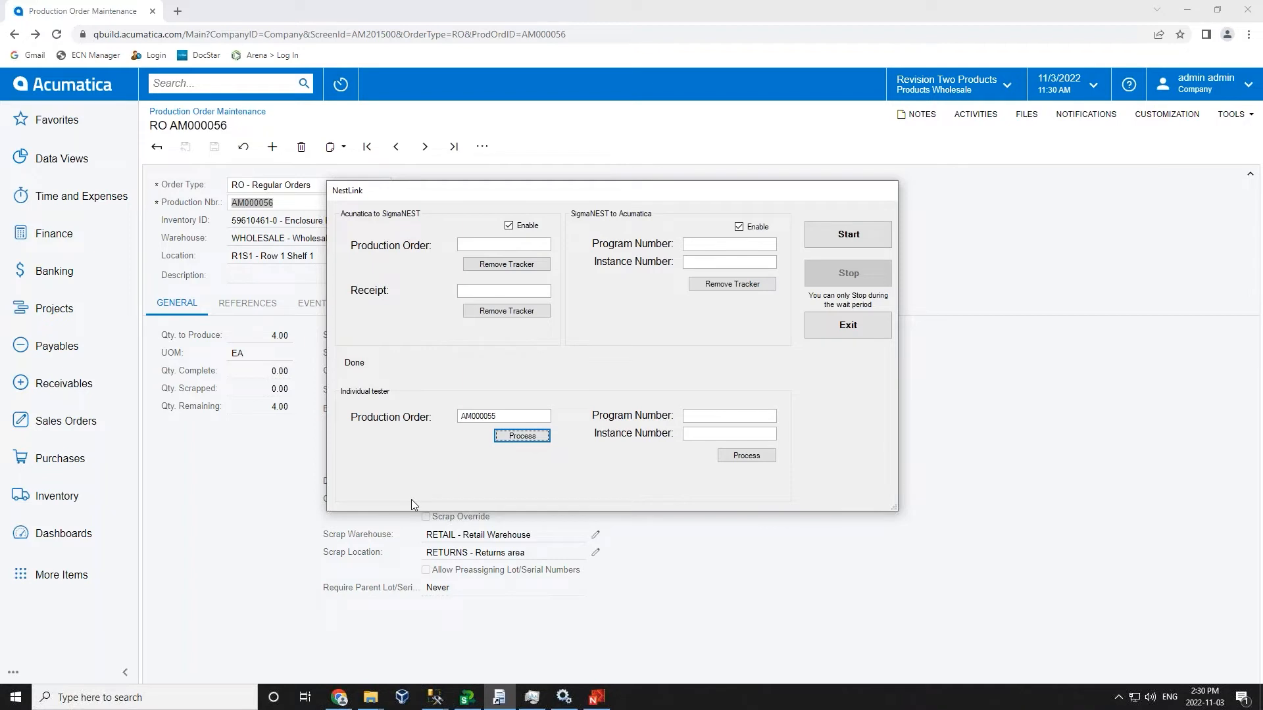
left_click(243, 492)
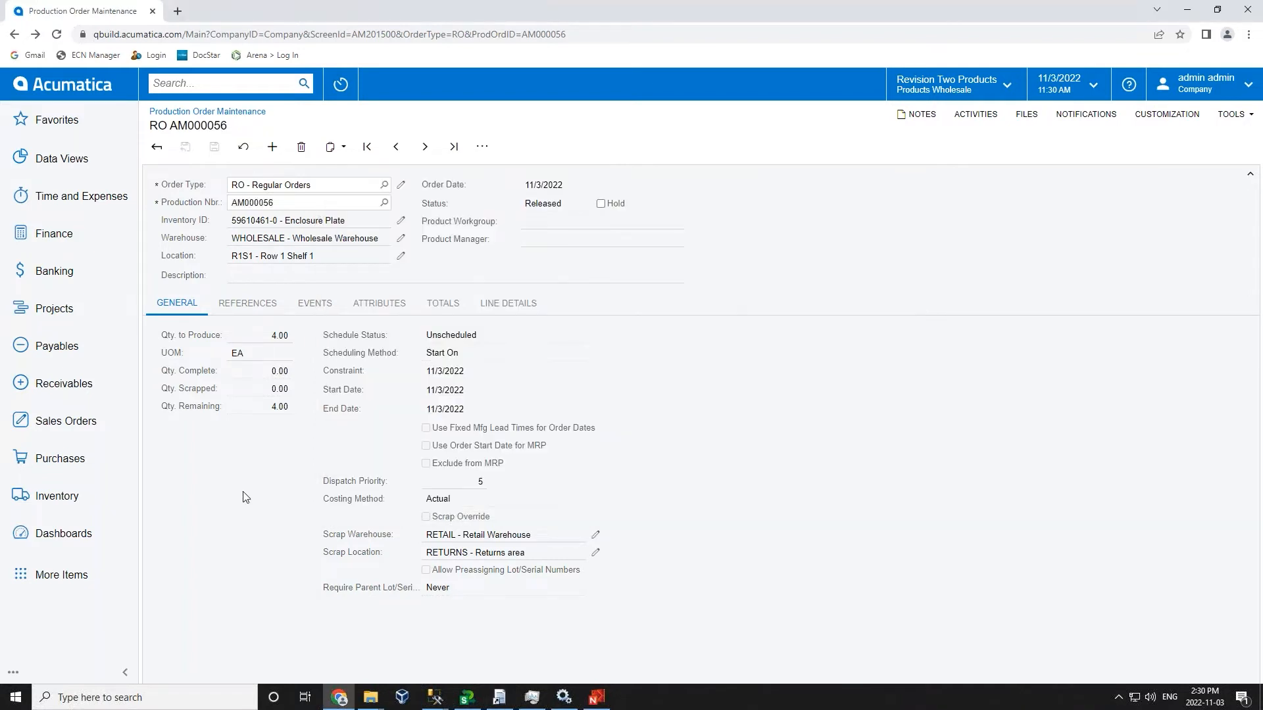
Step: Switch to SigmaNEST and check the work order list for the two processed production orders
mouse_move(605, 702)
left_click(606, 701)
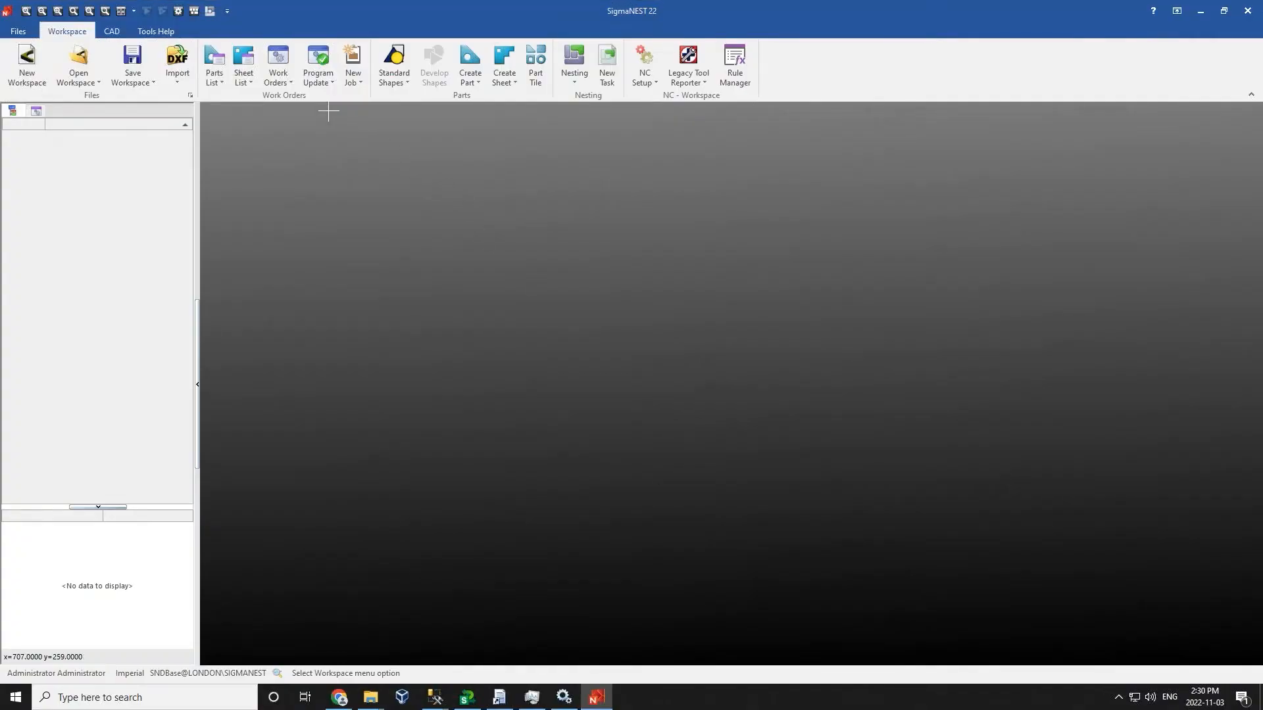
left_click(290, 62)
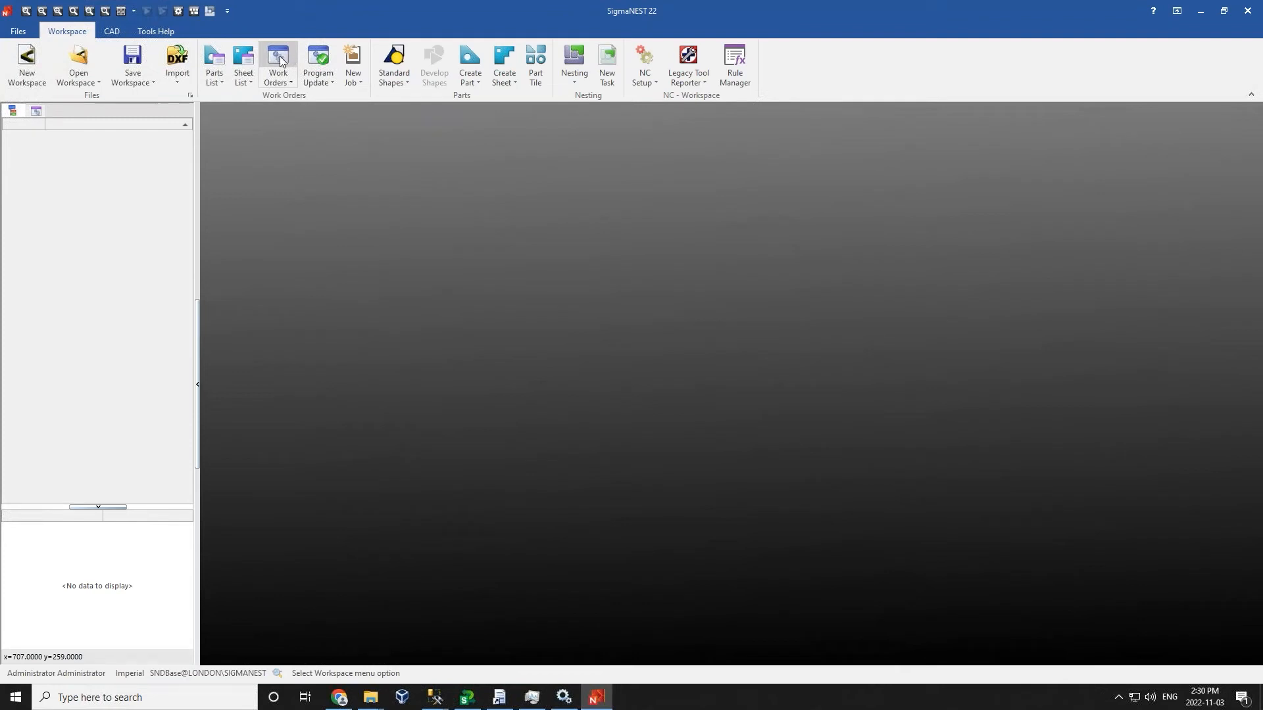
left_click(279, 61)
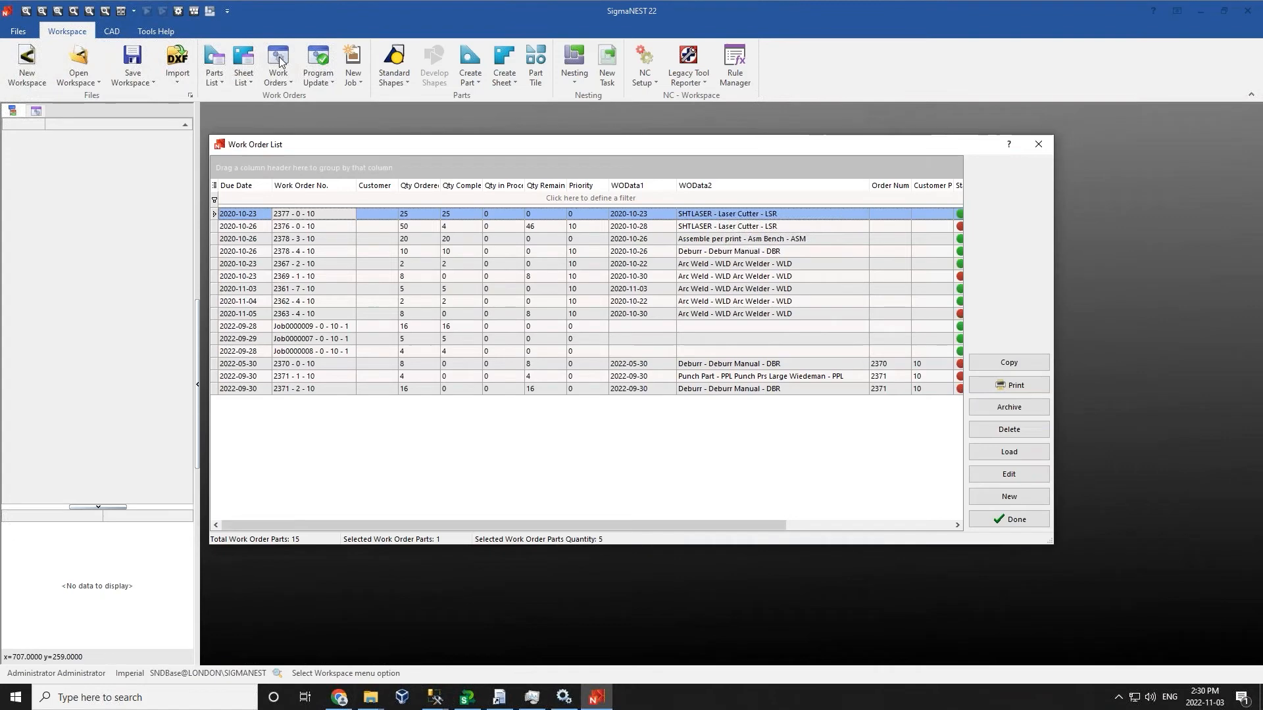
left_click(1038, 142)
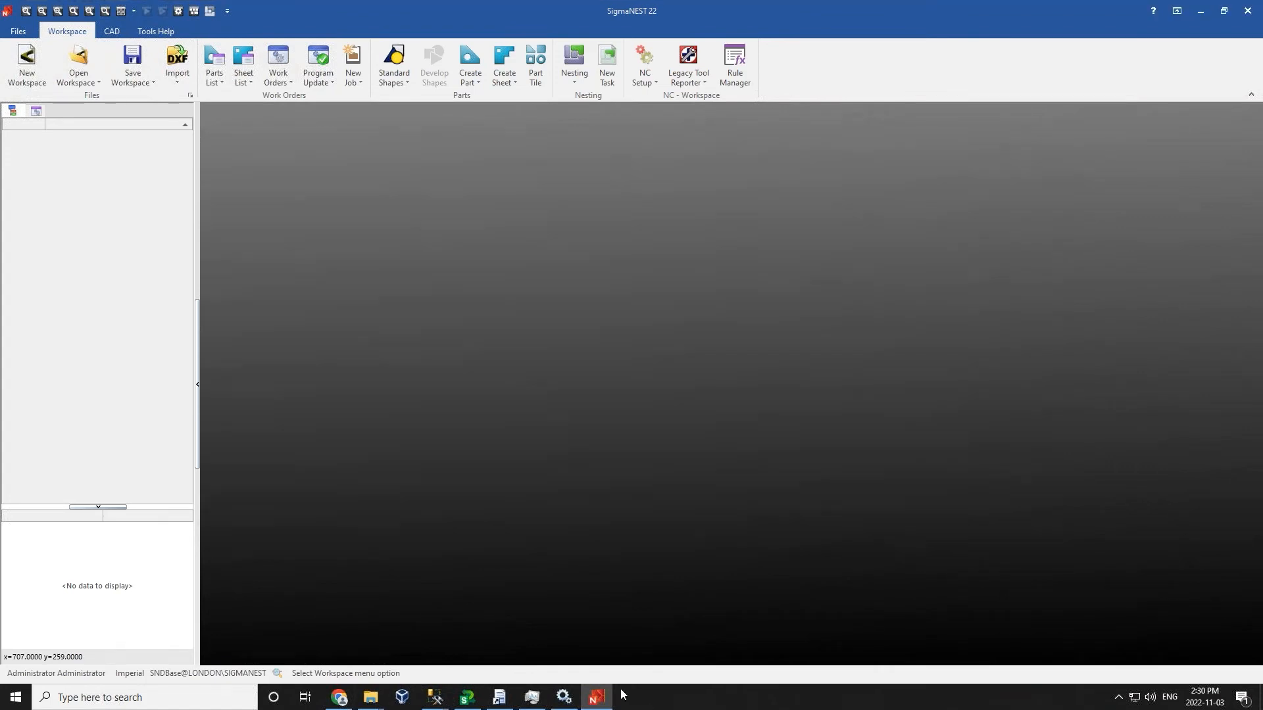
left_click(279, 61)
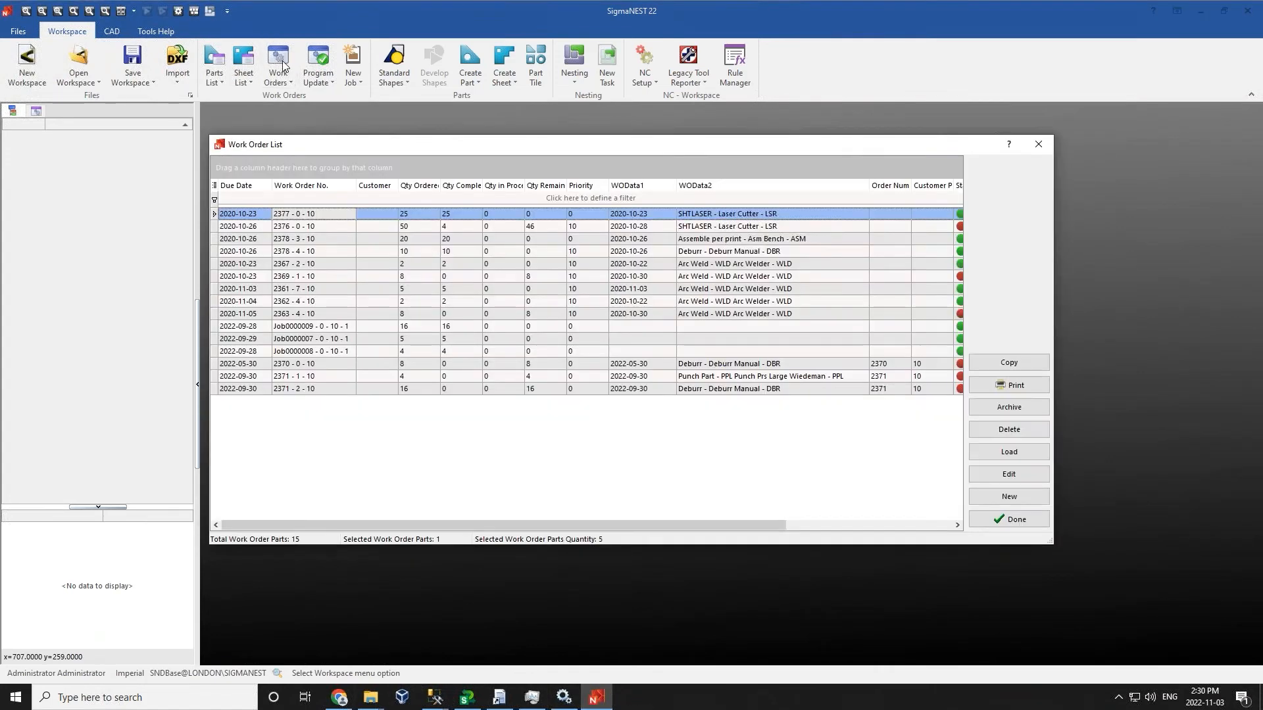
left_click(1036, 146)
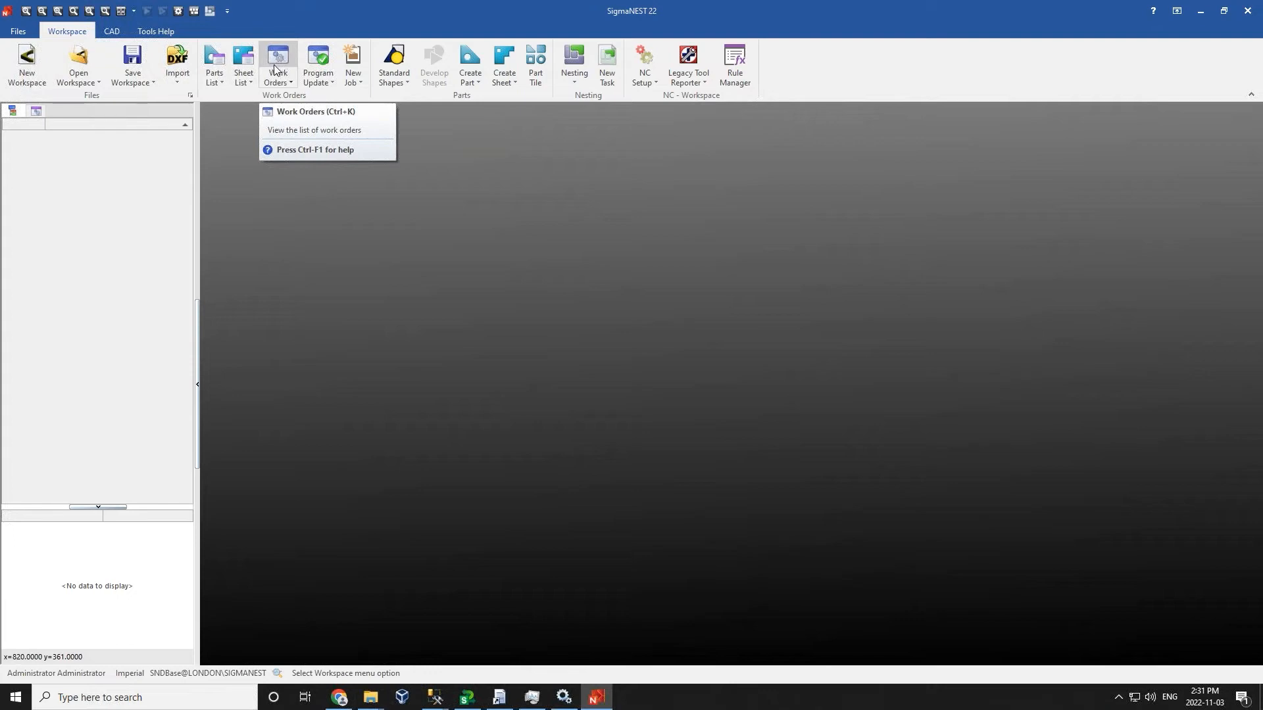
left_click(279, 61)
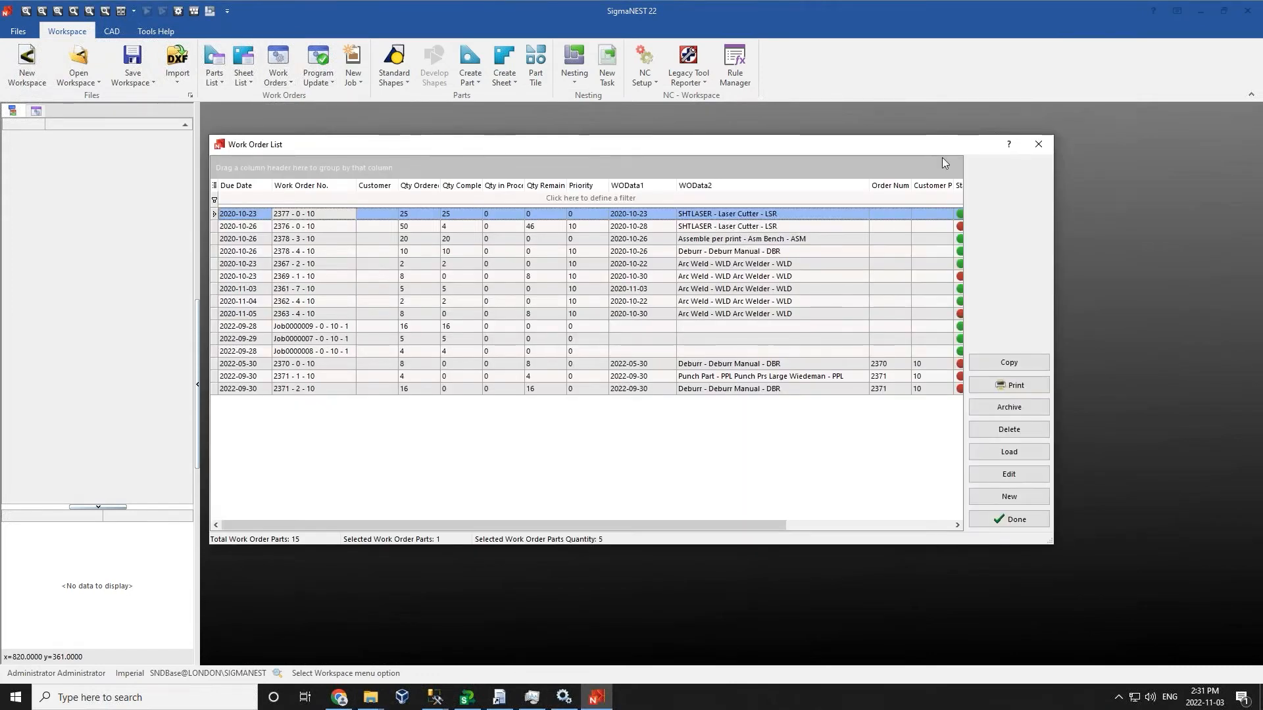
left_click(1037, 144)
Step: Switch to SimTrans, check its event log, transactions and transaction history, and close the program
left_click(467, 698)
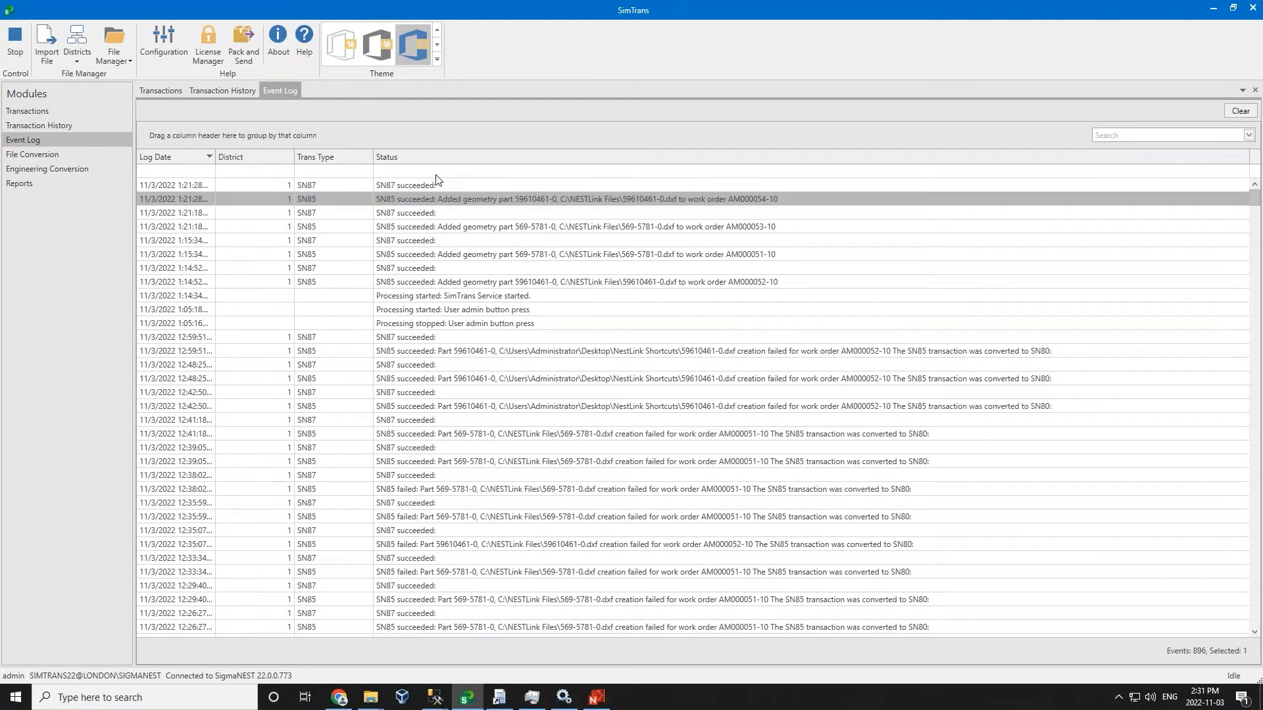
left_click(71, 111)
left_click(207, 89)
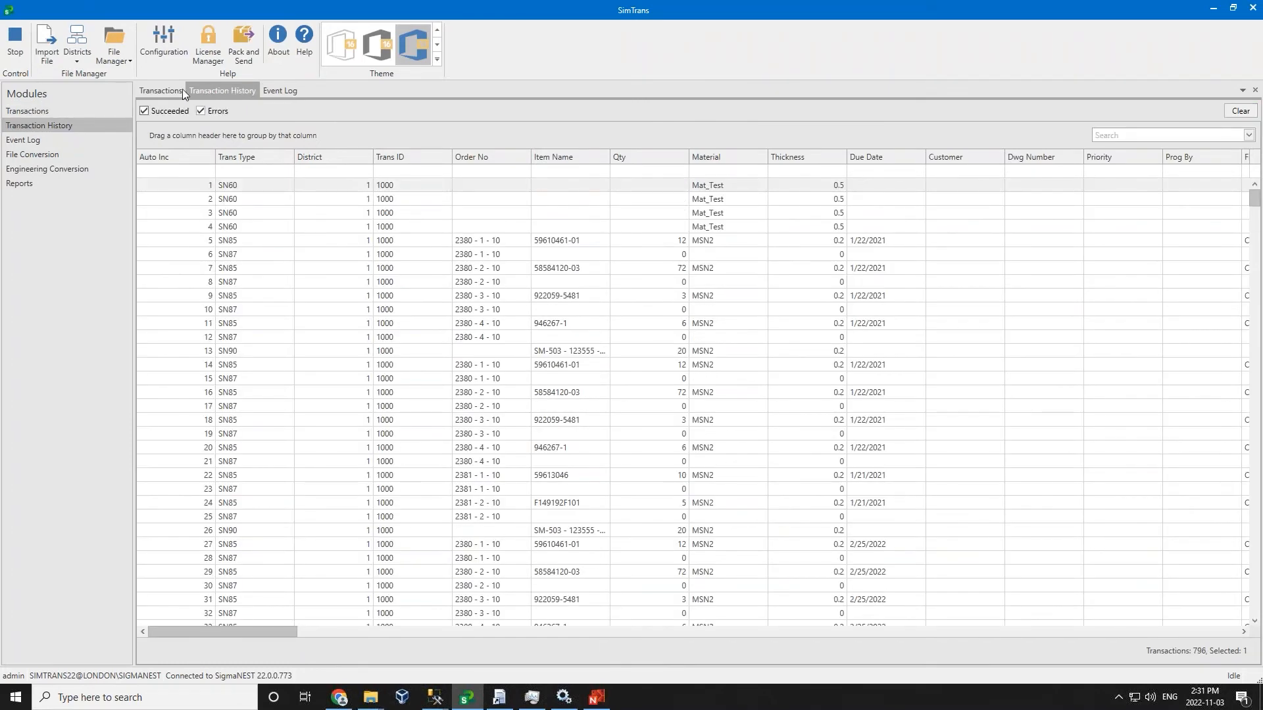
left_click(170, 90)
left_click(1255, 6)
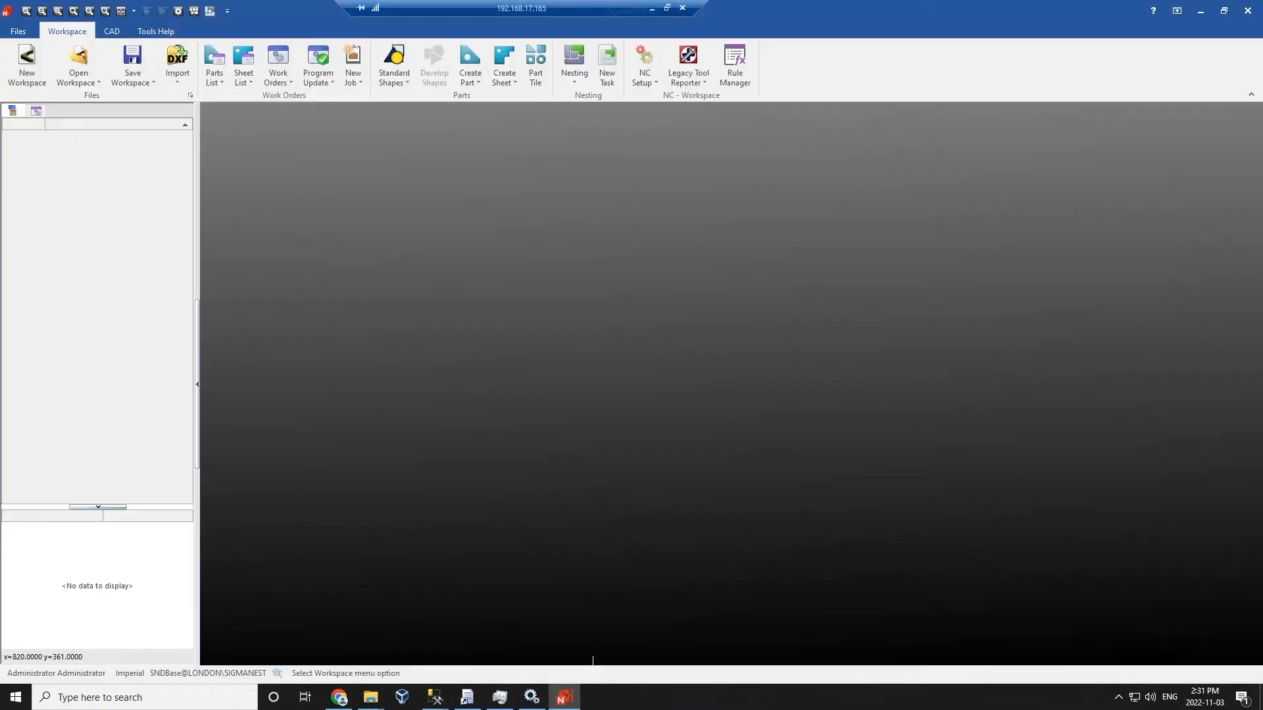
Step: Try to reprocess the Enclosure Plate order by copying its production number from Acumatica into NestLink's individual tester
left_click(467, 697)
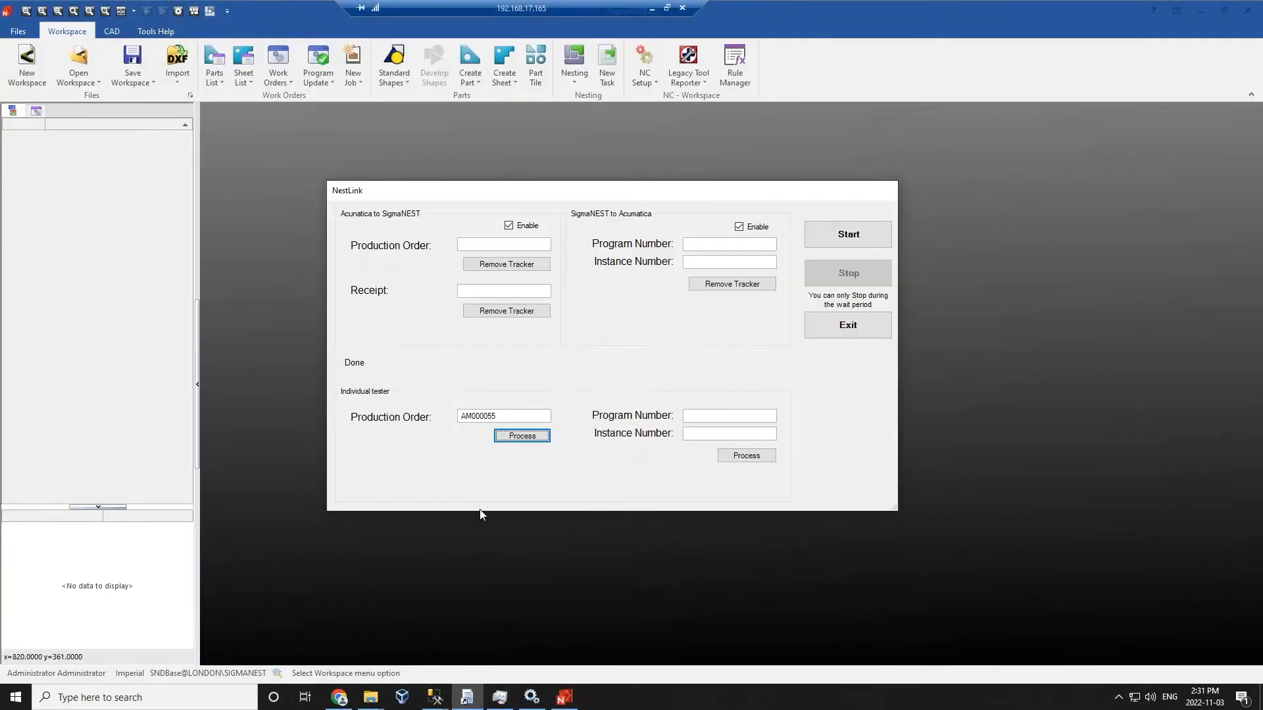
left_click(340, 697)
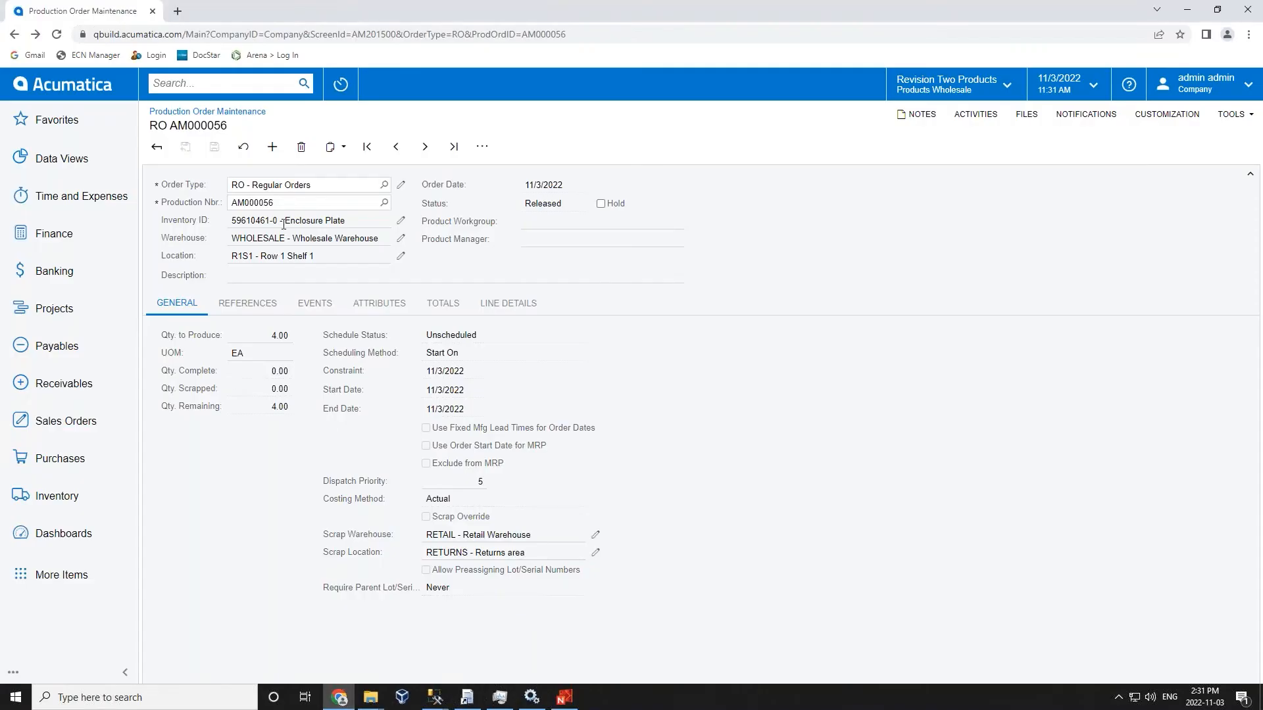
left_click(288, 203)
key("ctrl+c")
key("alt+Tab")
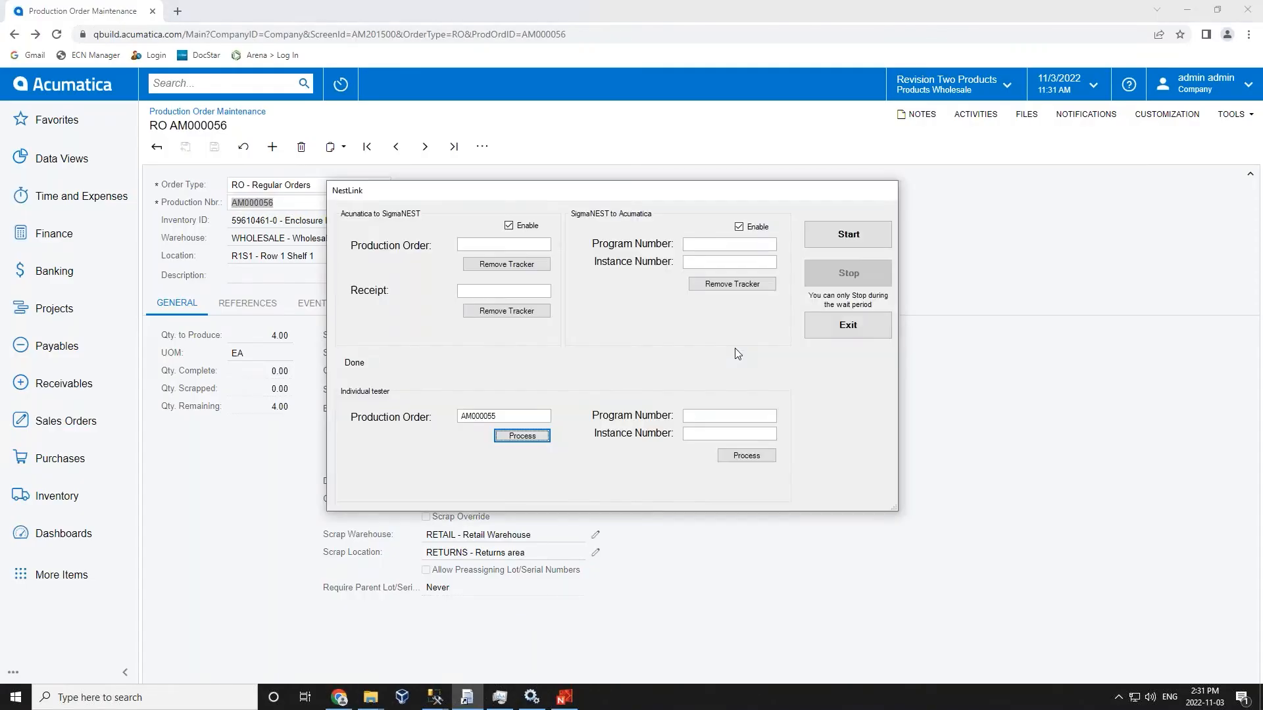
key("shift+Tab")
key("ctrl+v")
left_click(513, 440)
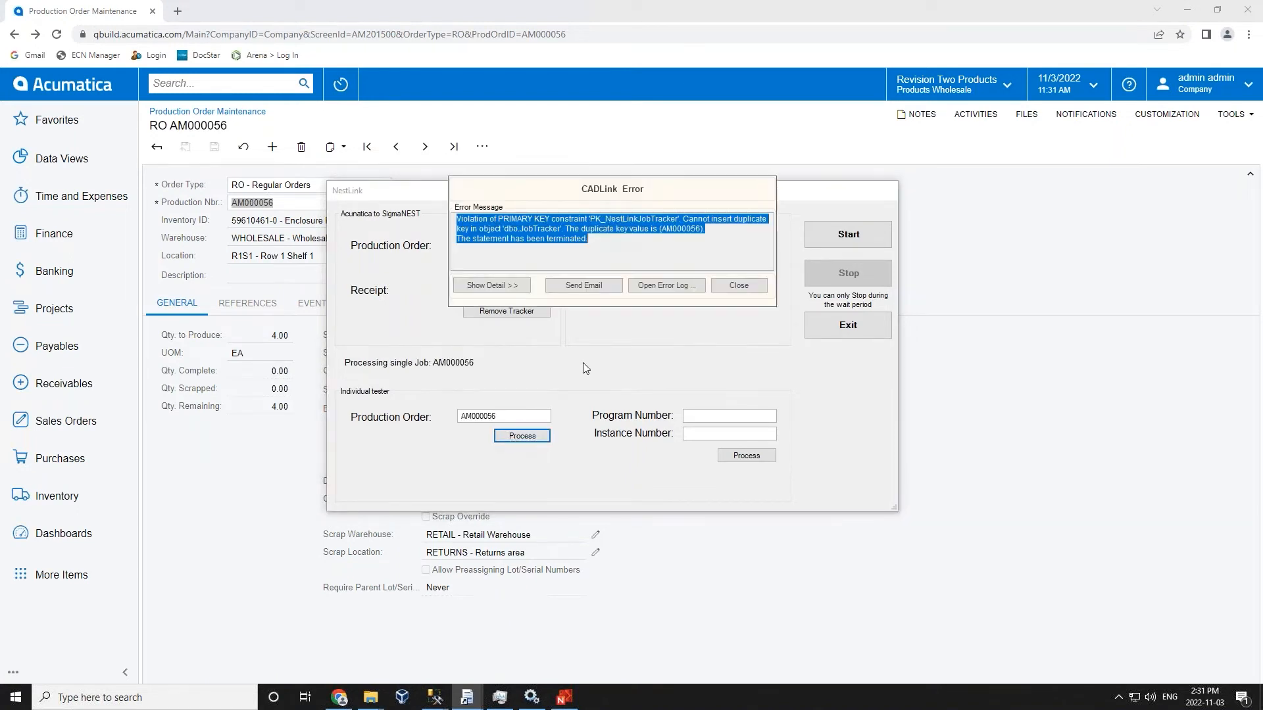
left_click(749, 288)
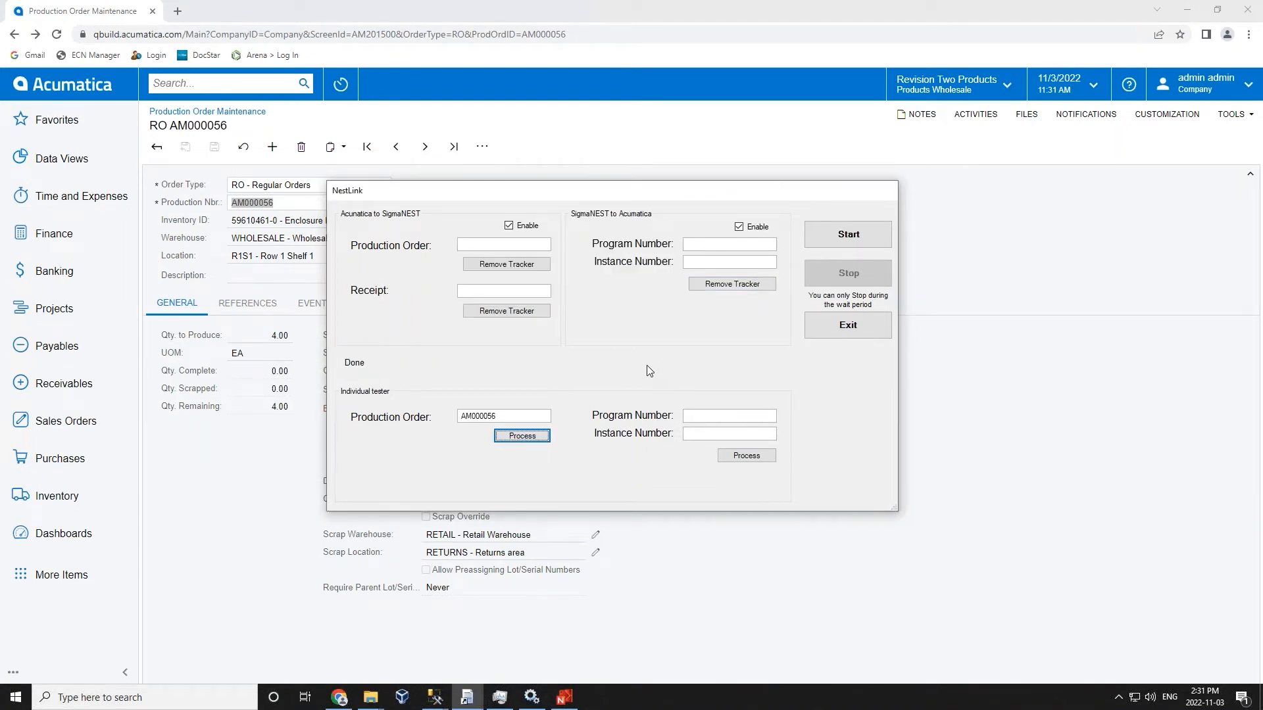
Step: Restart NestLink from its program folder and process the Bracket order's production number in the individual tester
left_click(820, 319)
left_click(370, 696)
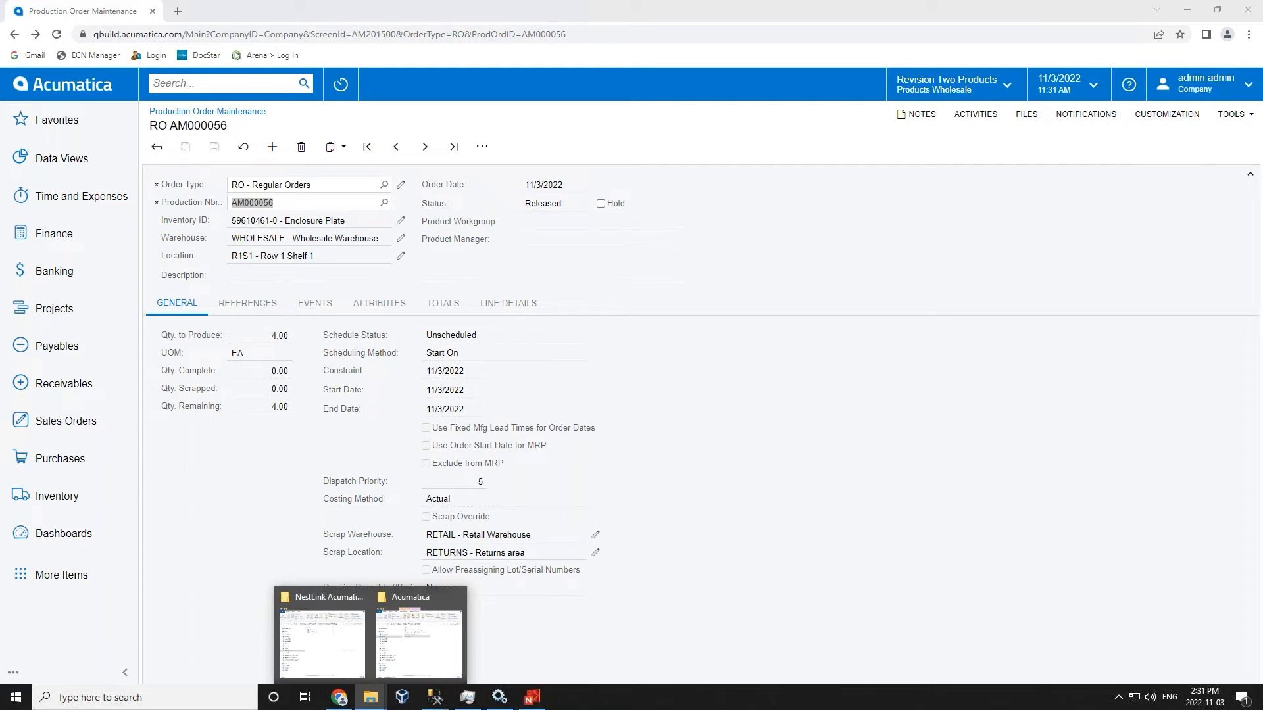
left_click(322, 641)
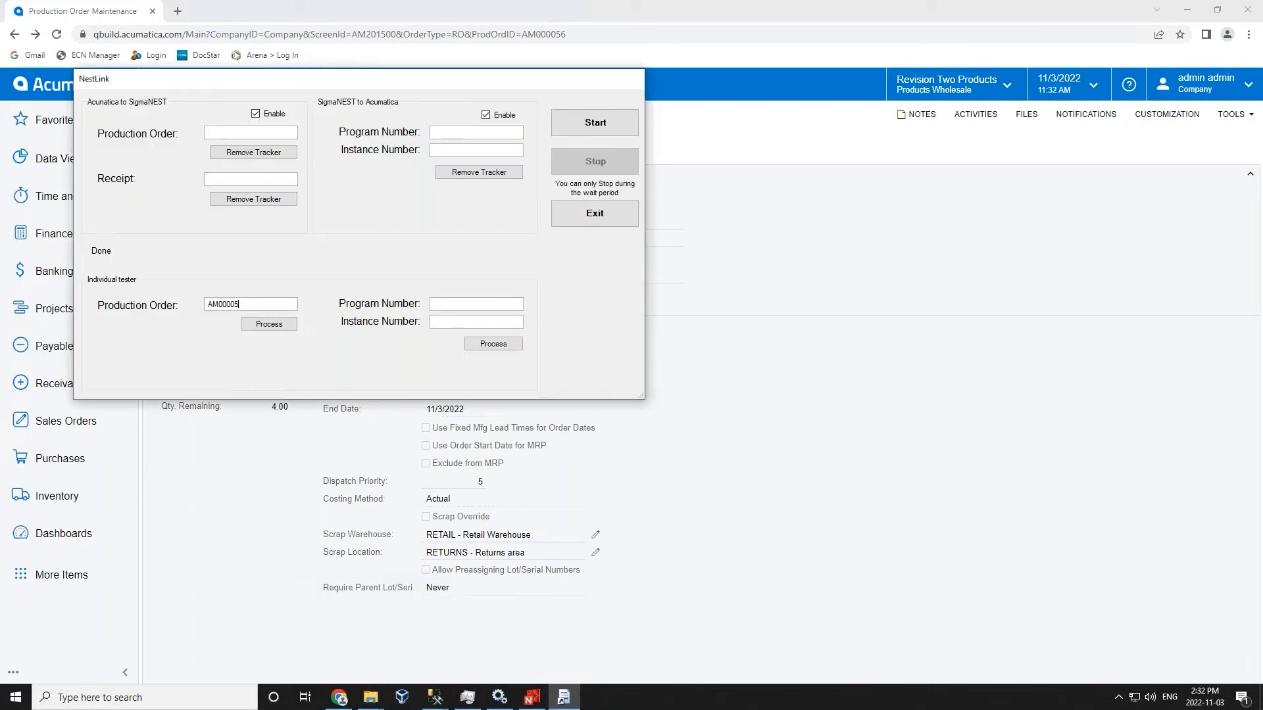
left_click(268, 325)
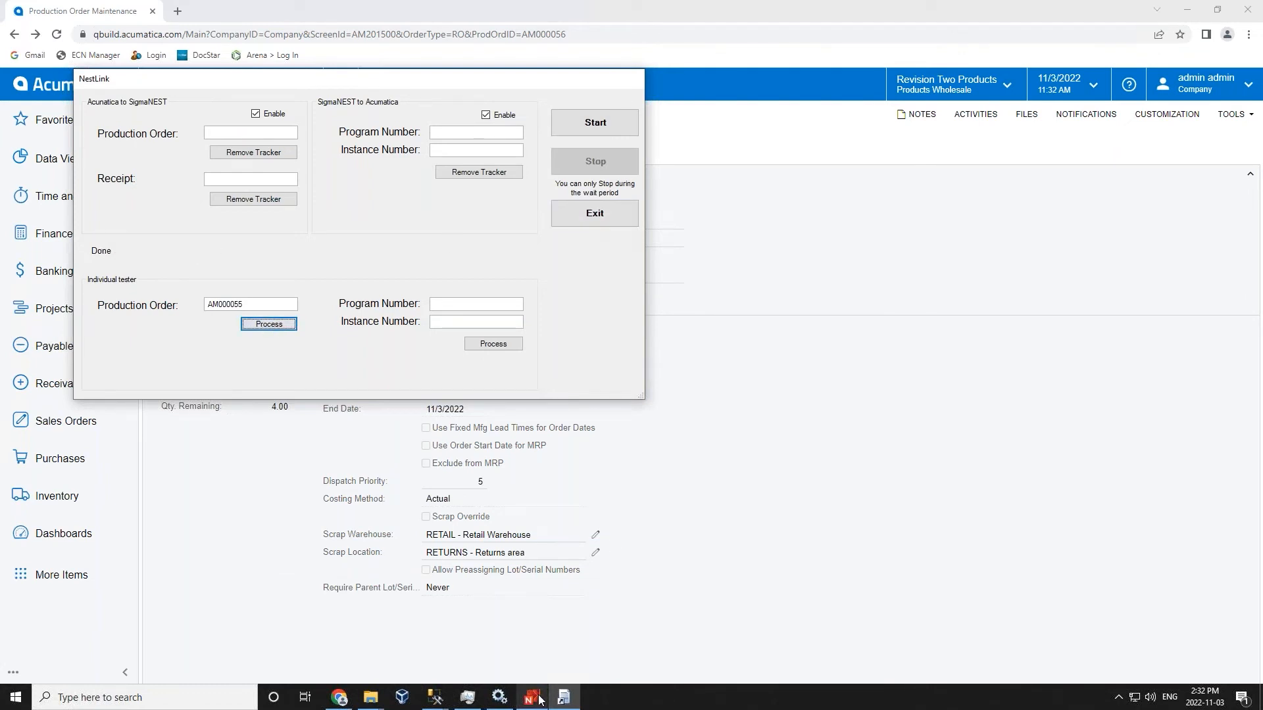
Step: Switch to SigmaNEST and examine the Bracket and Enclosure Plate entries and their ordered quantities in the work order list
left_click(1118, 699)
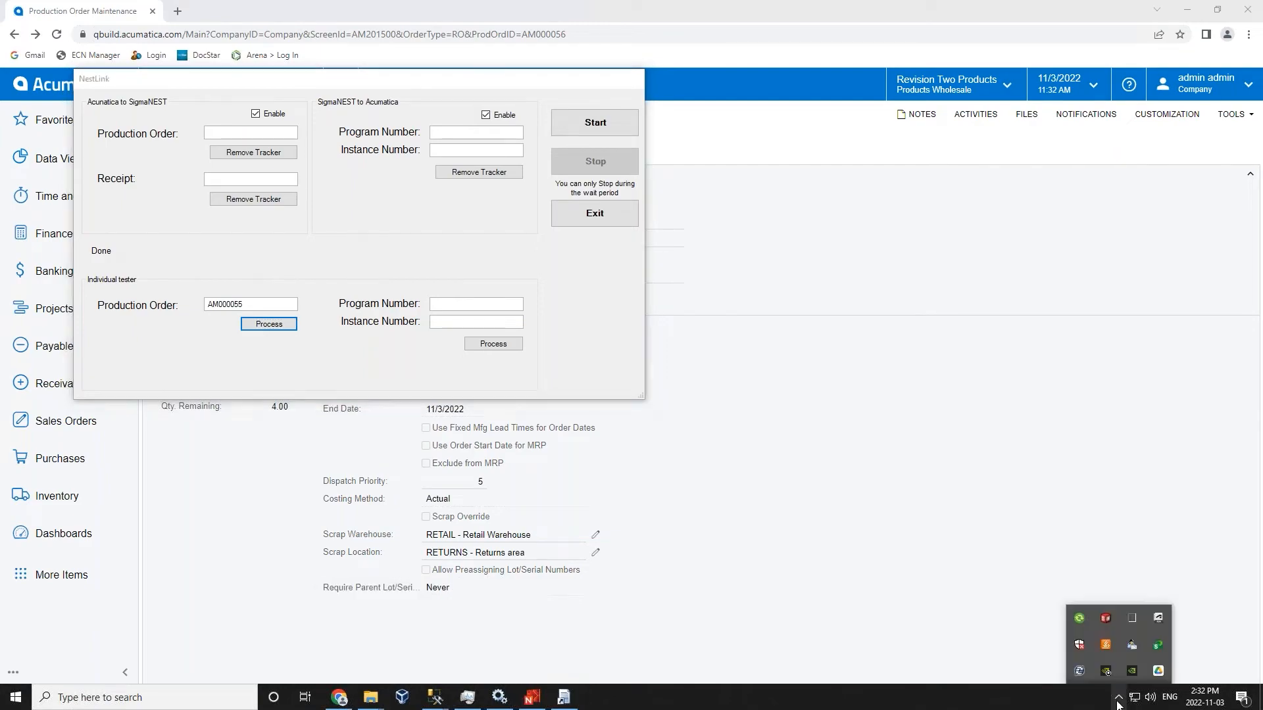
left_click(507, 702)
left_click(506, 702)
left_click(533, 702)
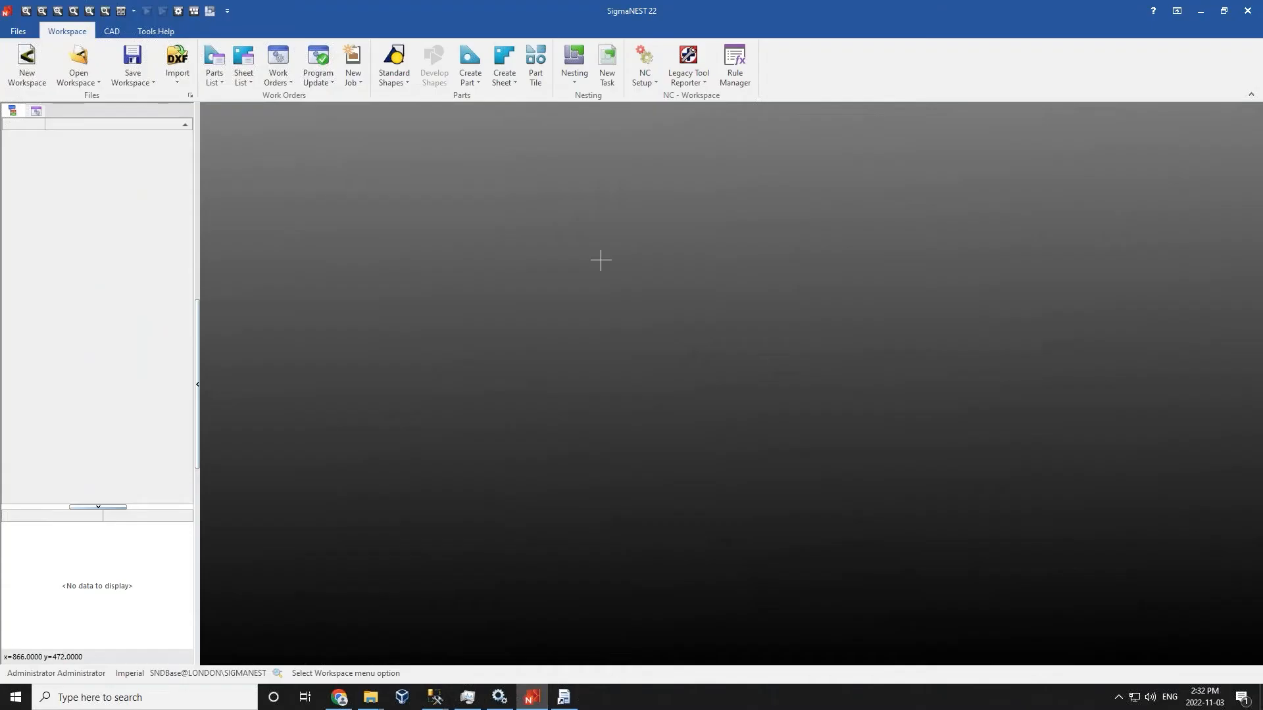
left_click(285, 59)
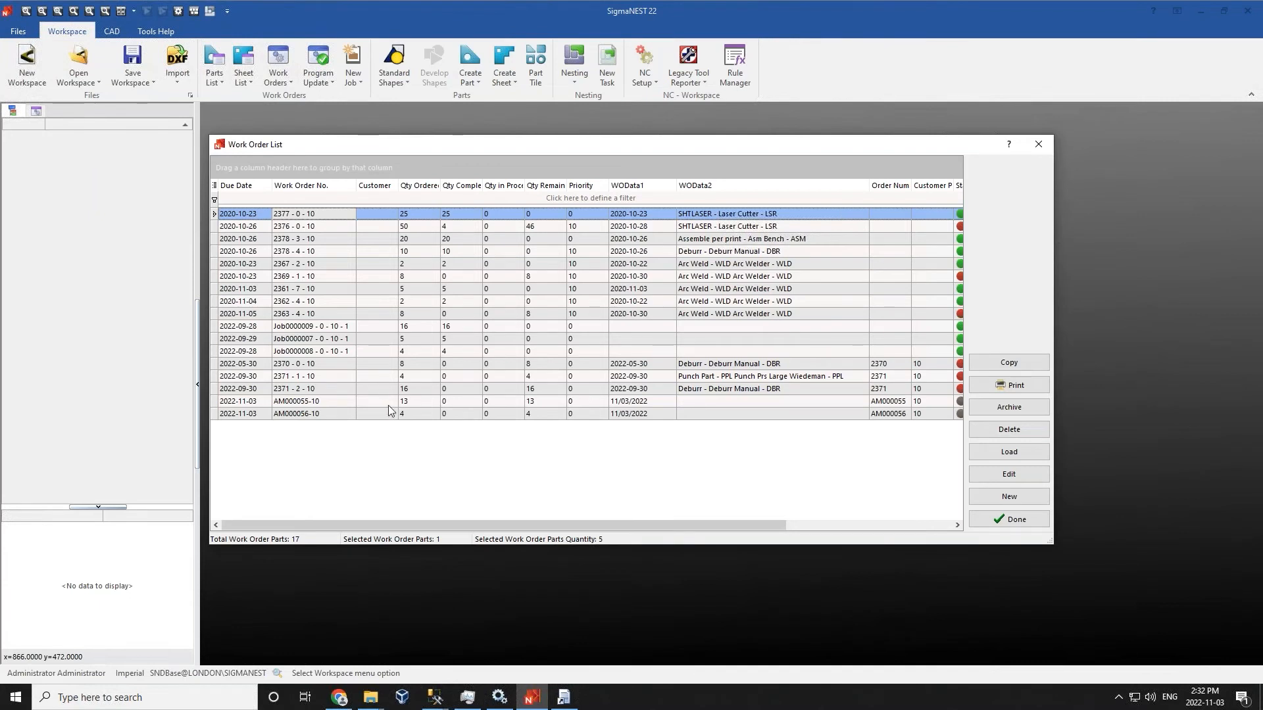
left_click(401, 403)
left_click(384, 415, "shift")
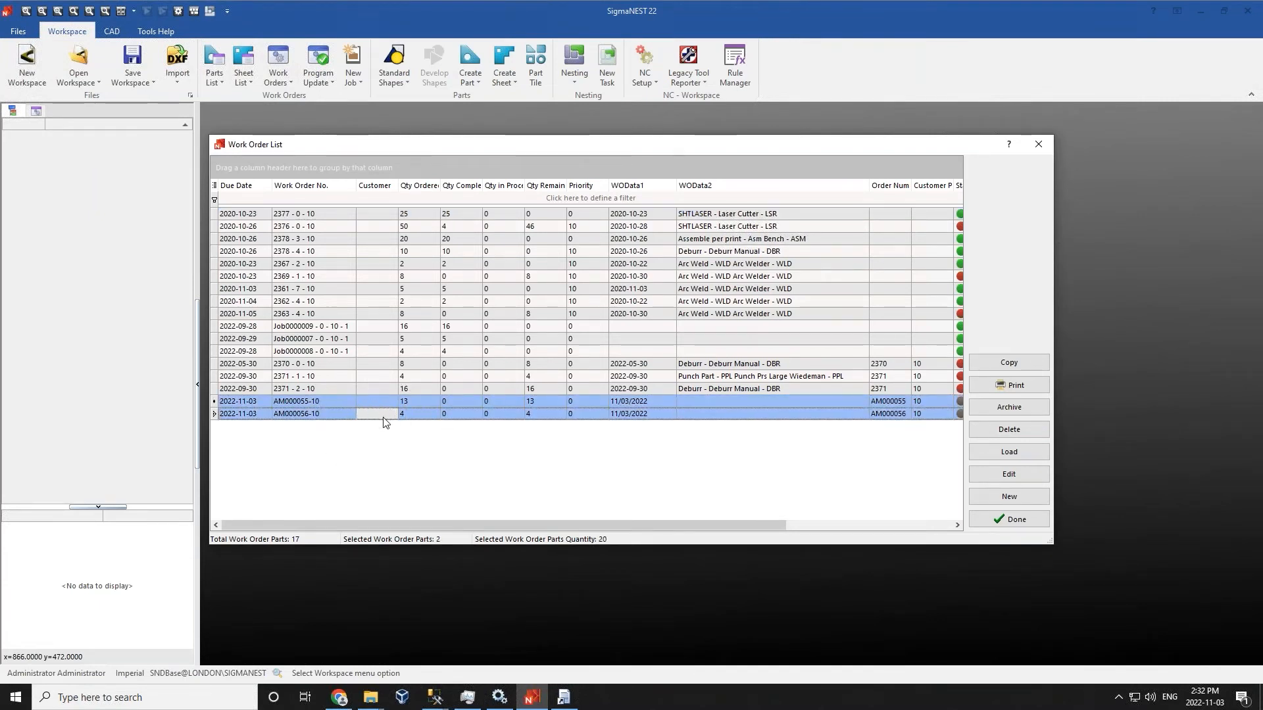
left_click(316, 406)
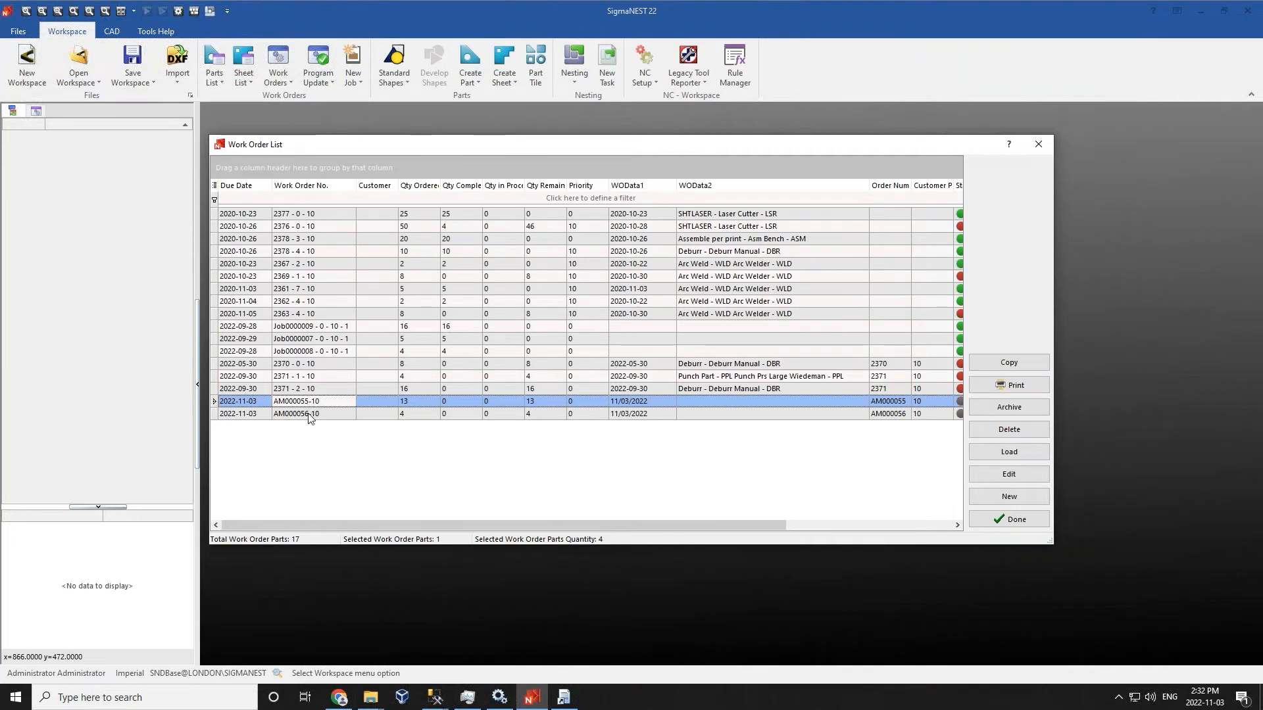
left_click(307, 416)
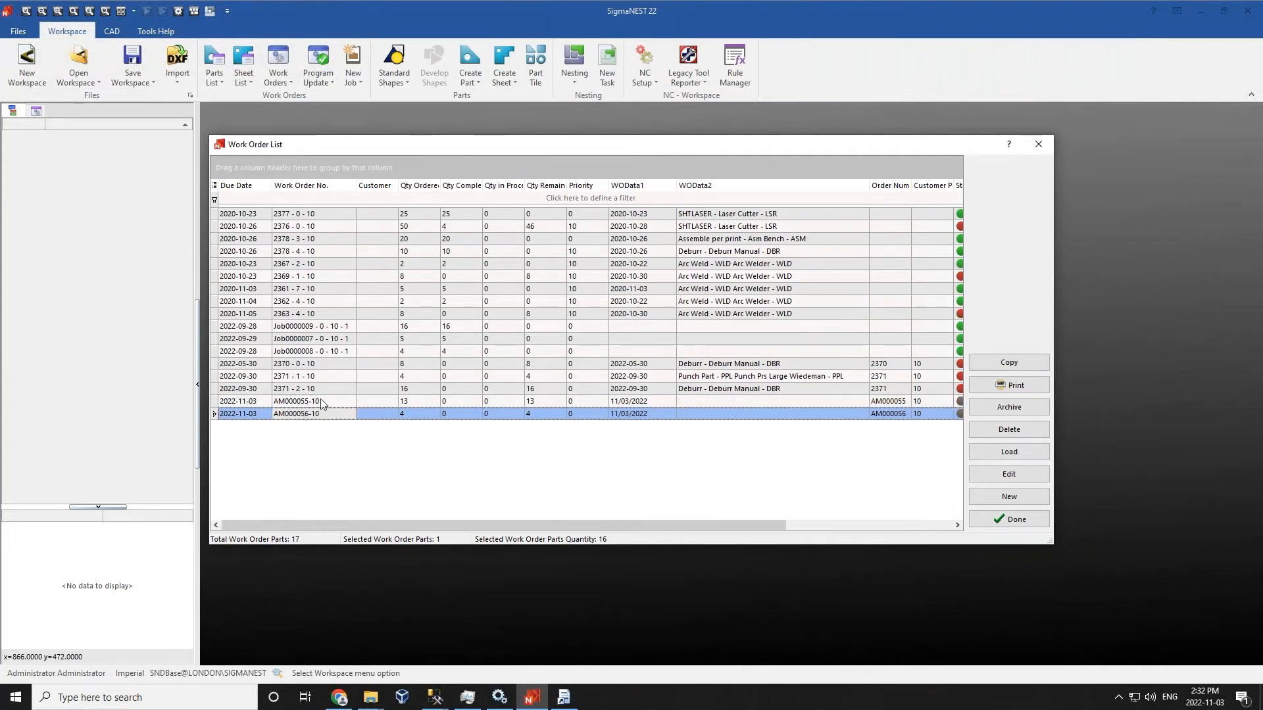
left_click(322, 402)
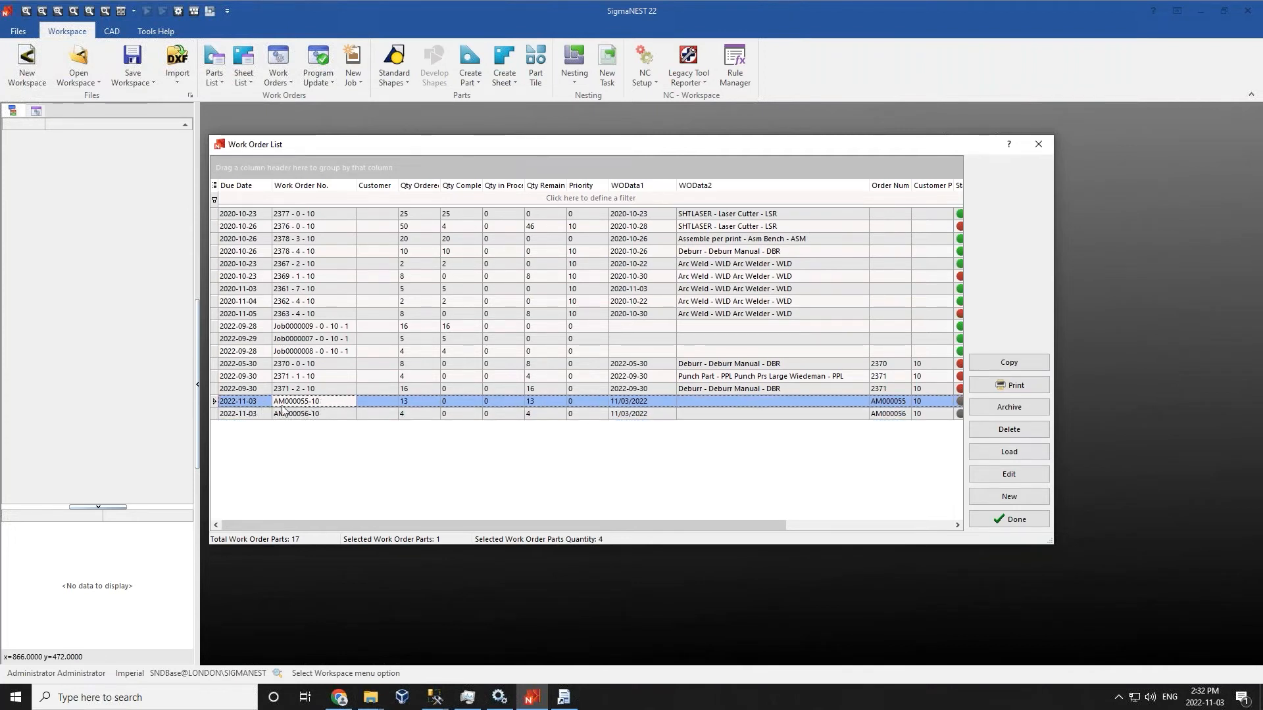
left_click(407, 407)
left_click_drag(513, 526, 498, 523)
Step: Open the Bracket work order and examine its part geometry, material and thickness, then close it
double_click(332, 403)
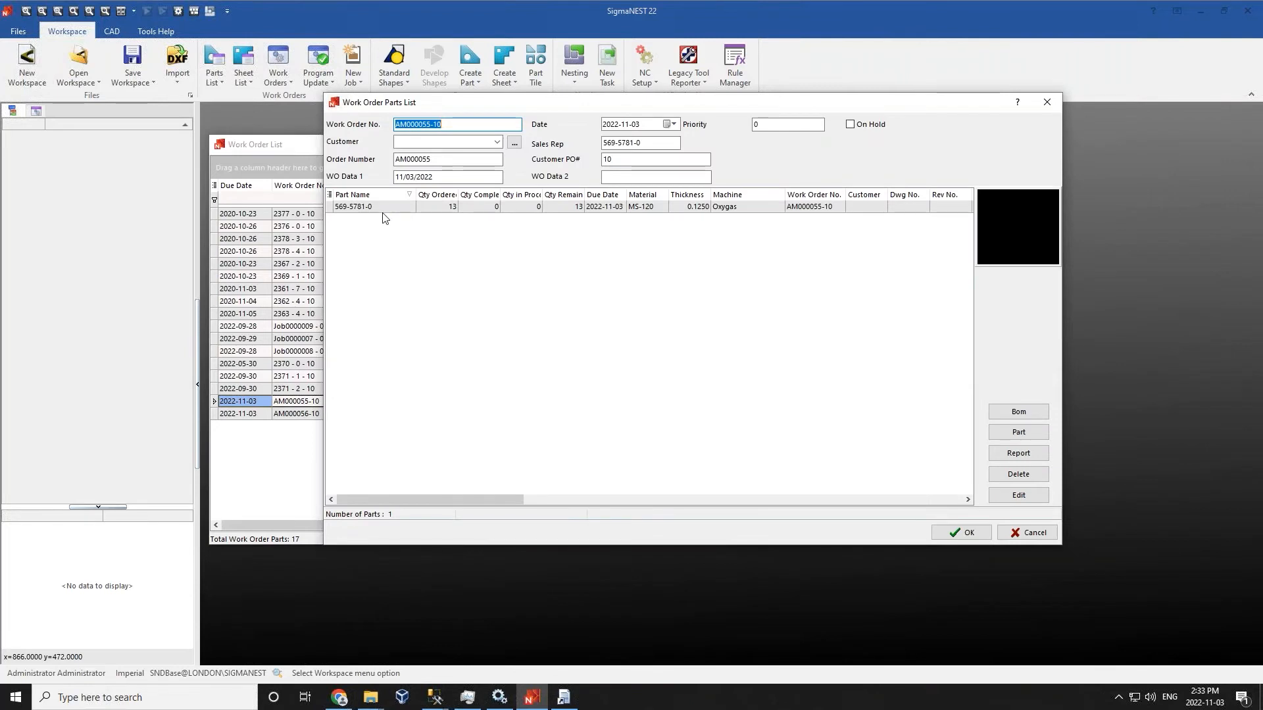
left_click(356, 211)
left_click(356, 212)
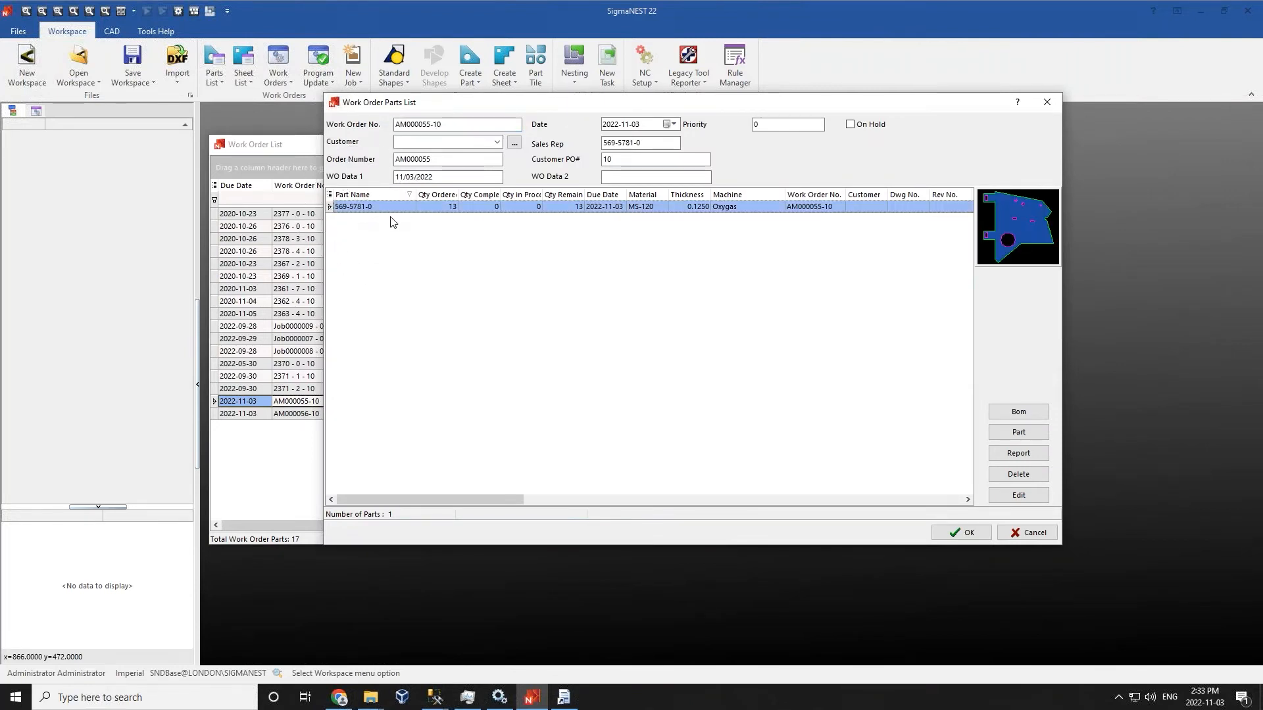
left_click(1012, 252)
left_click(656, 209)
left_click(681, 212)
left_click(1047, 102)
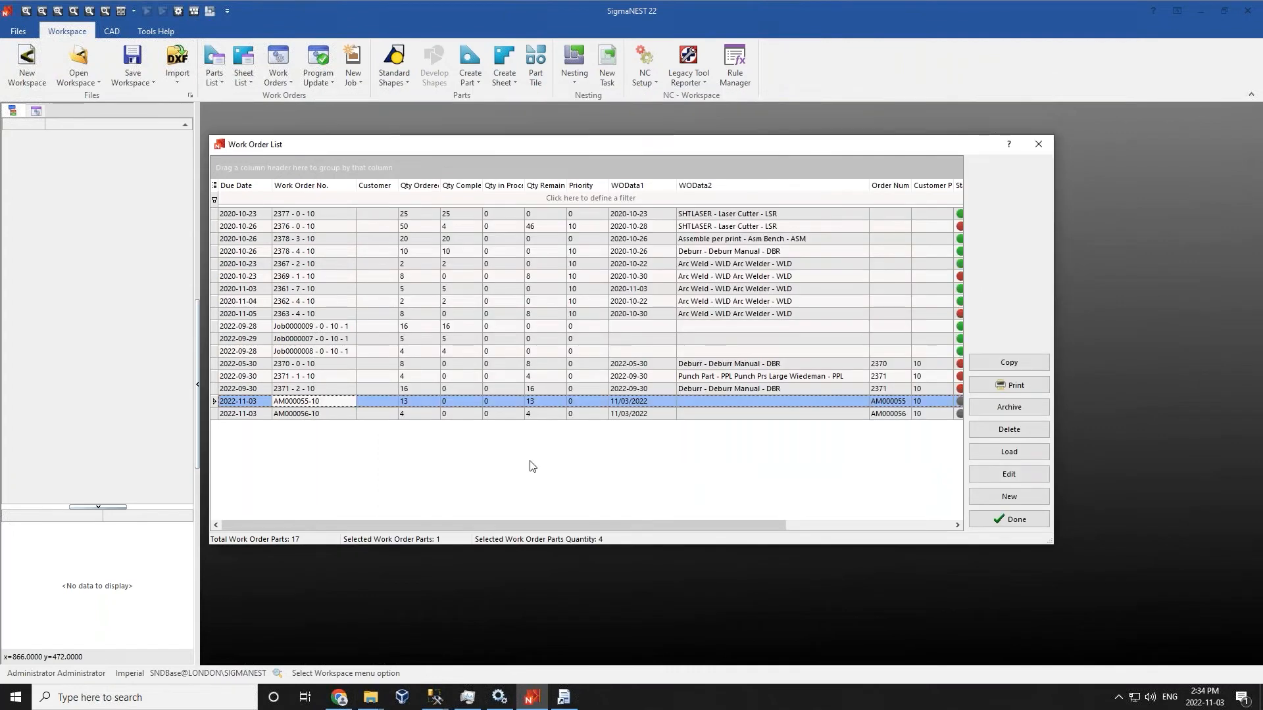
Step: Check the status, sales rep and creation date of the two transferred work orders
left_click_drag(347, 527, 552, 526)
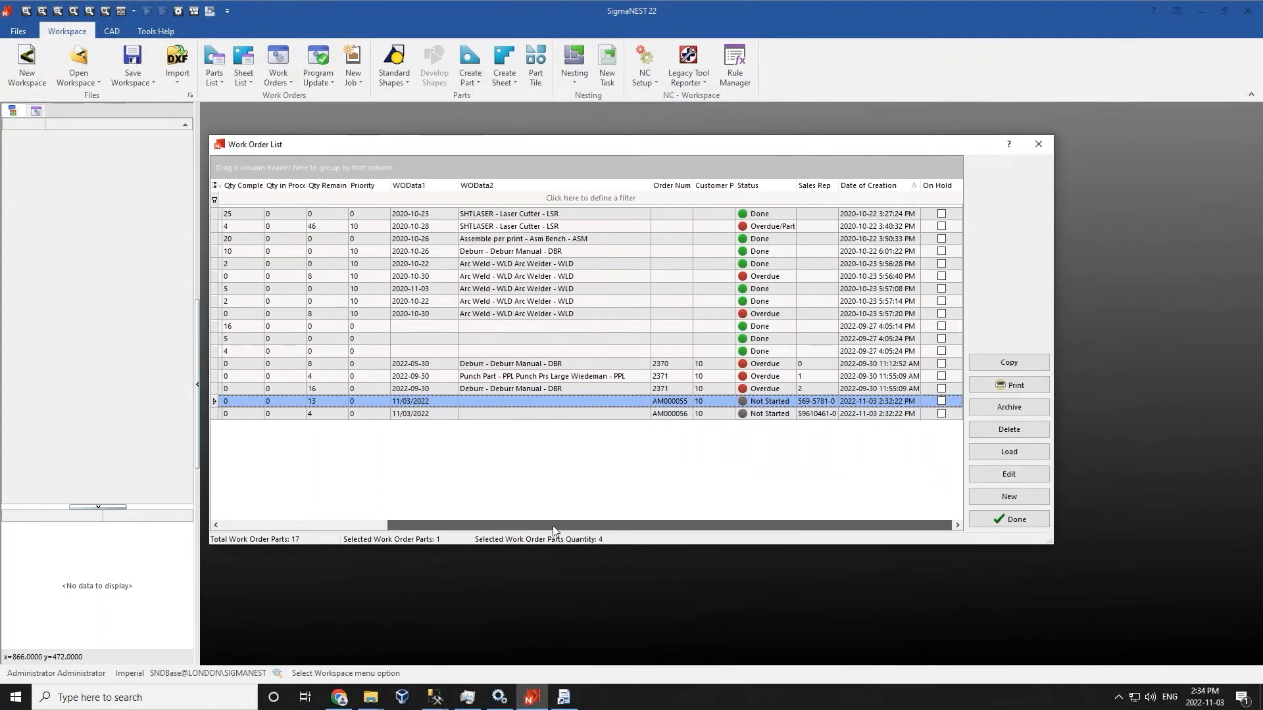
left_click(900, 414)
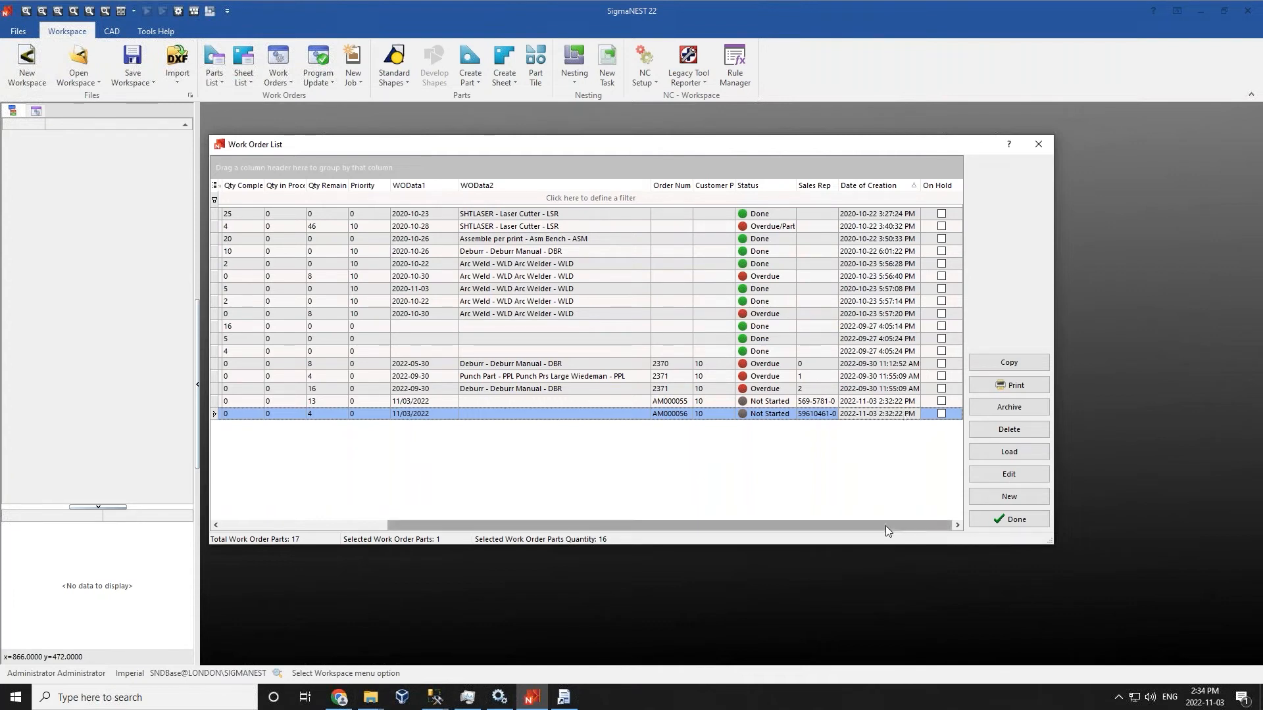
left_click_drag(885, 527, 697, 527)
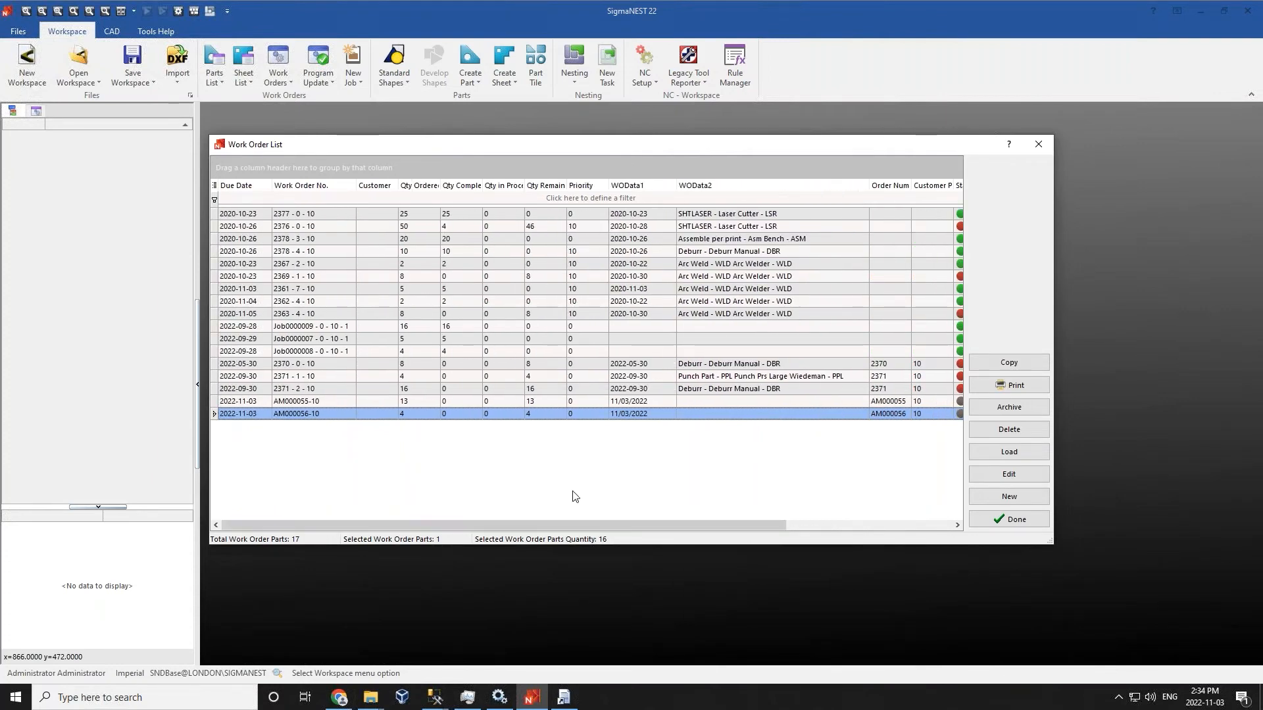
Step: Check the Enclosure Plate work order's part details, compare both orders' quantities and close the work order list
double_click(317, 413)
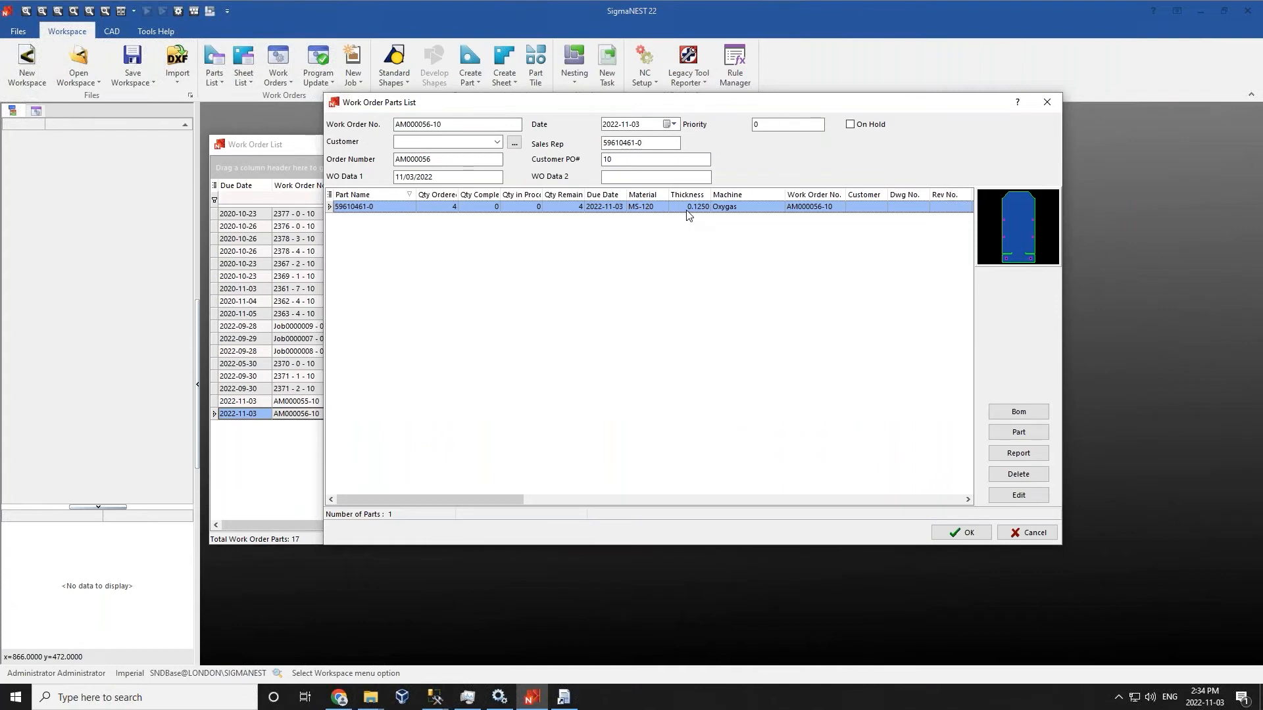
left_click(1047, 102)
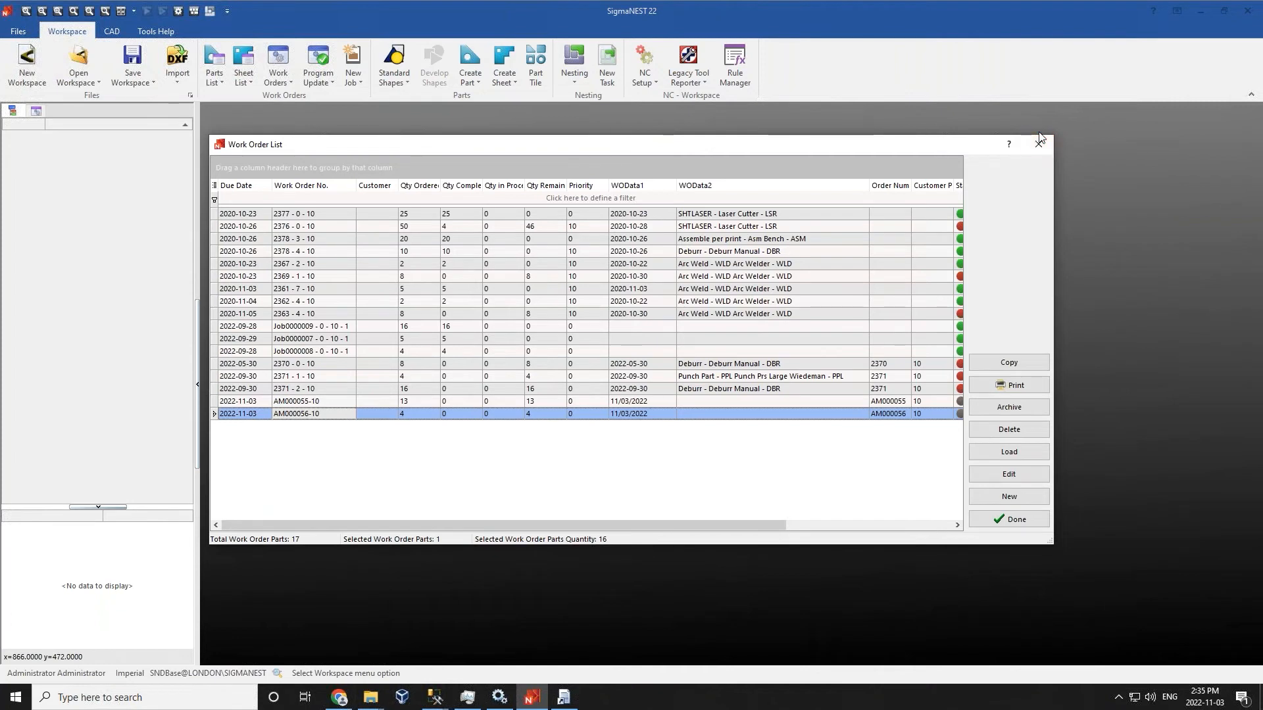
left_click(1035, 146)
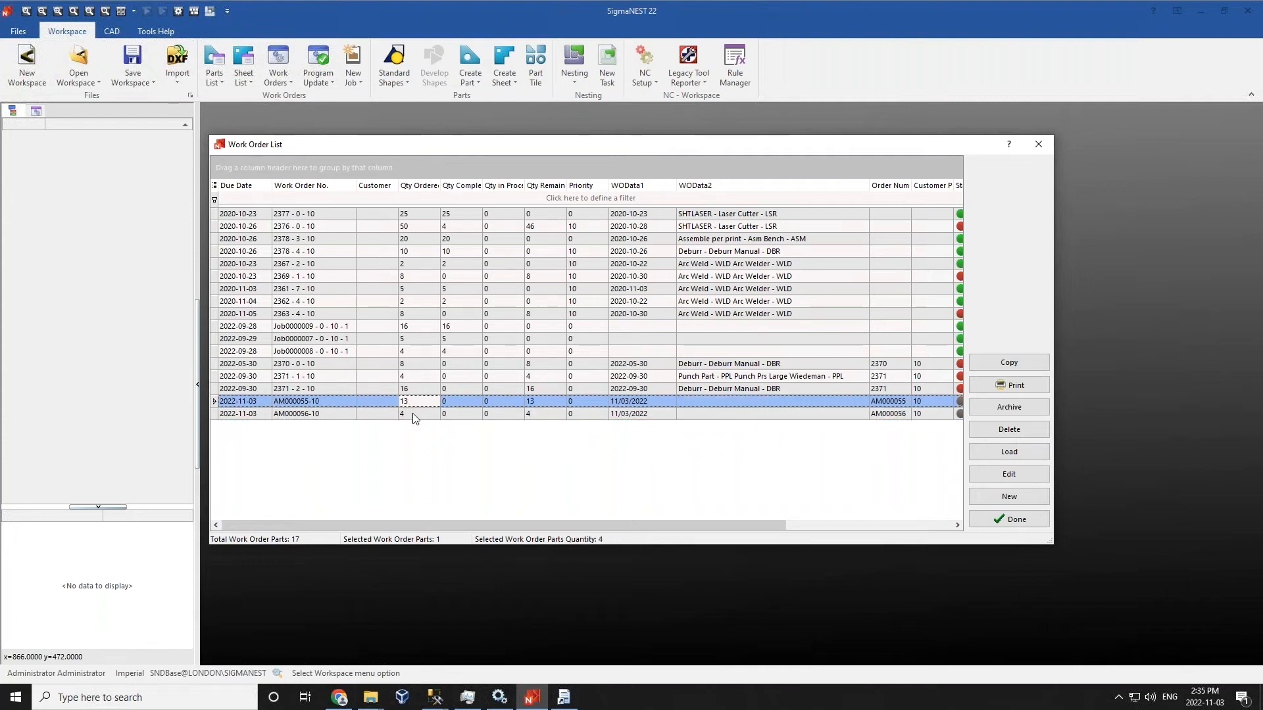
left_click_drag(409, 401, 412, 413)
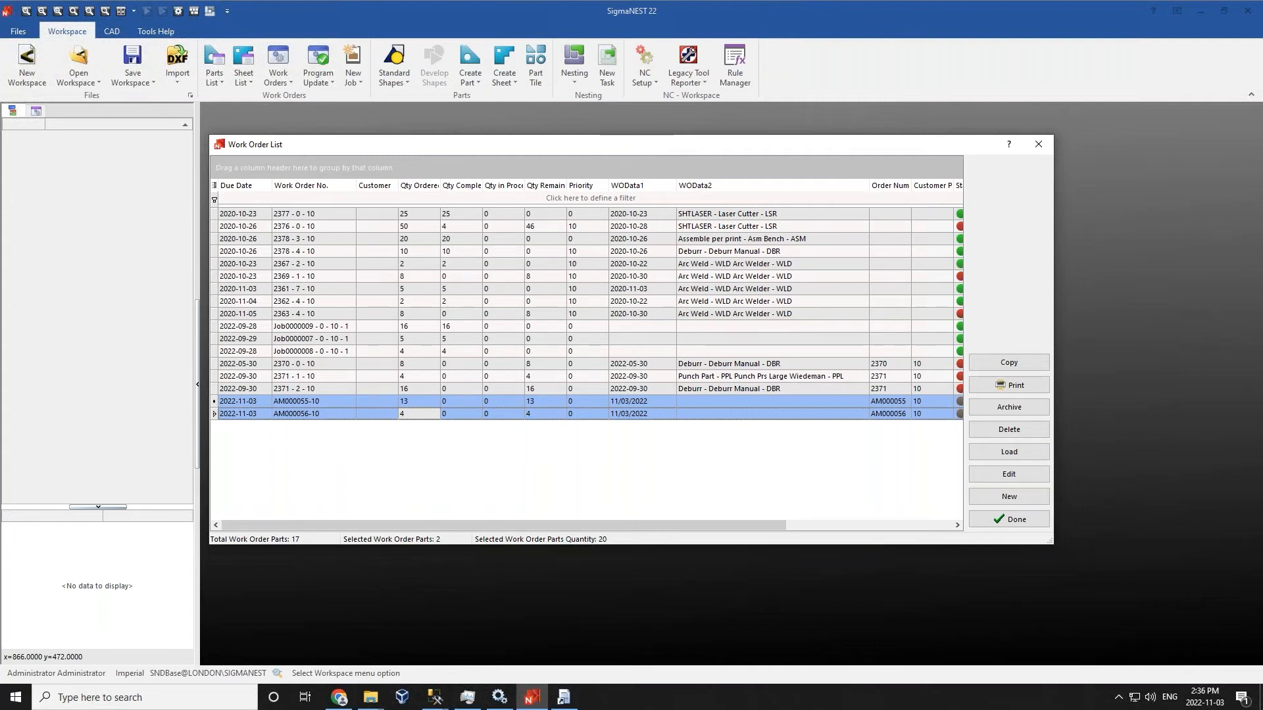
left_click(1038, 144)
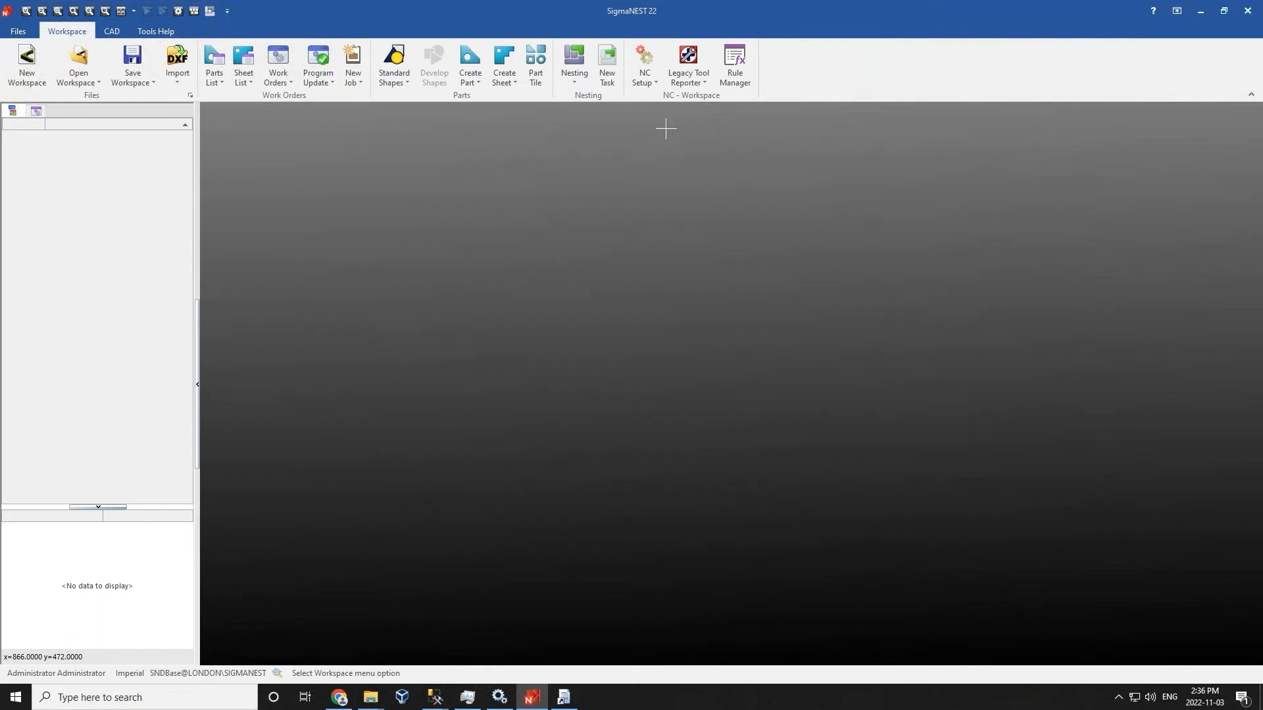
Step: Start a new nesting task and group its available work order parts by material and thickness
left_click(606, 76)
left_click(462, 563)
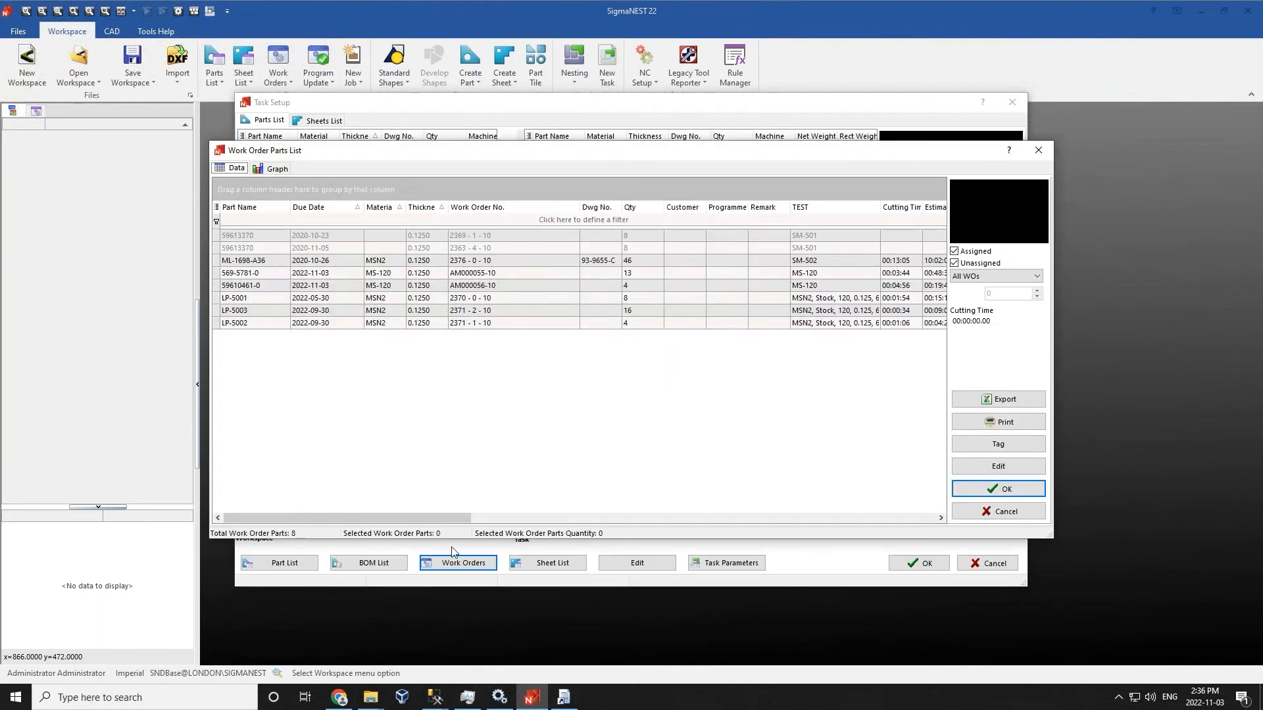
left_click_drag(380, 207, 374, 185)
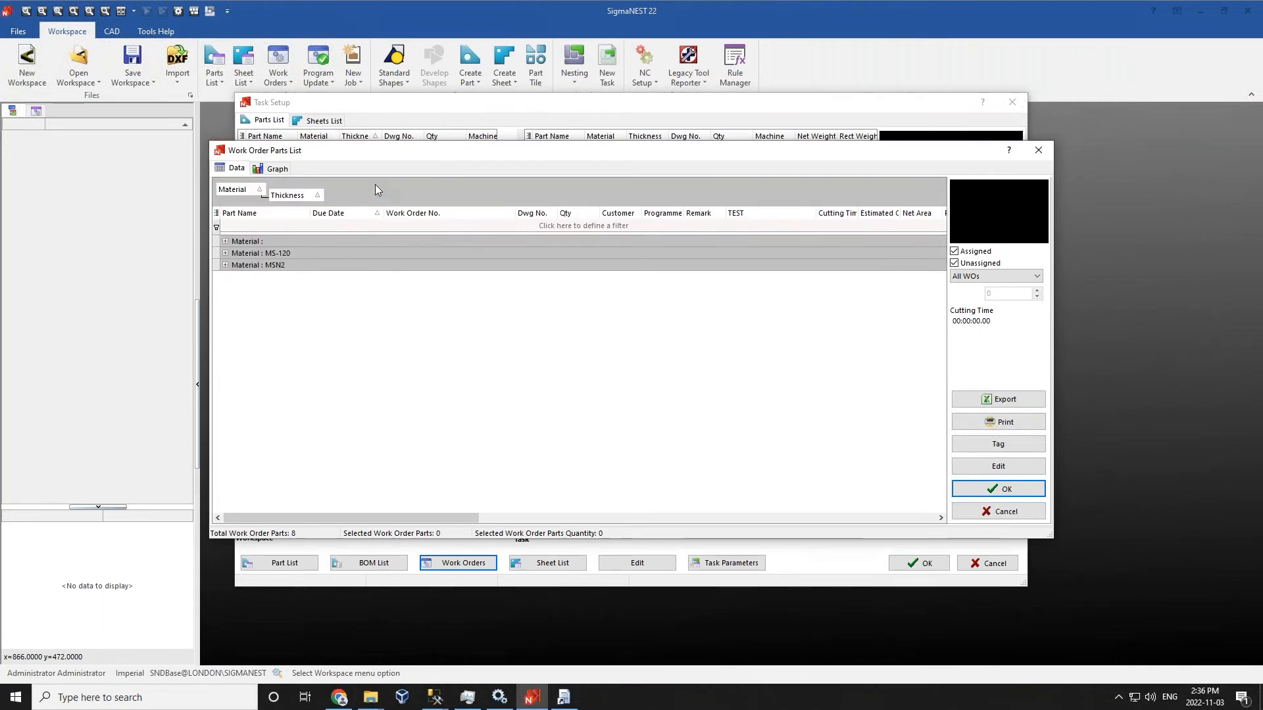
Step: Load parts 569-5781-0 and 59610461-0 from the MS-120, 0.1250 thickness group and add both to the task
left_click(225, 253)
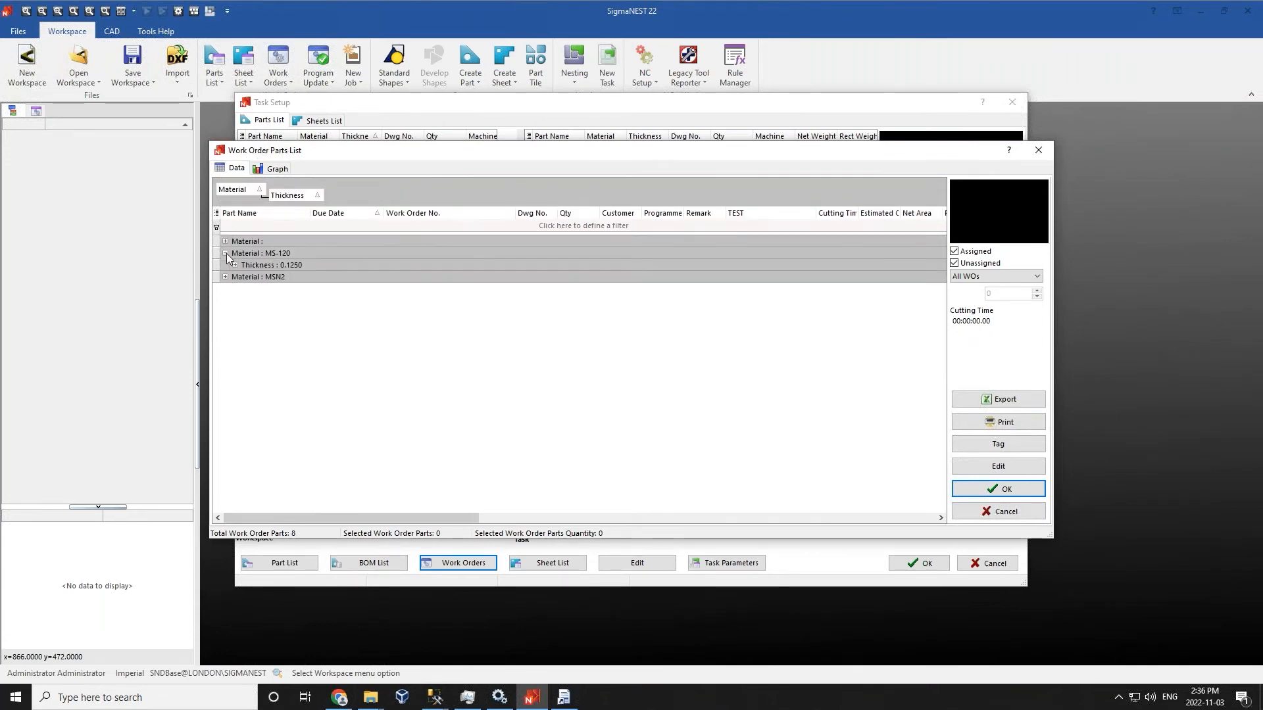
left_click(234, 265)
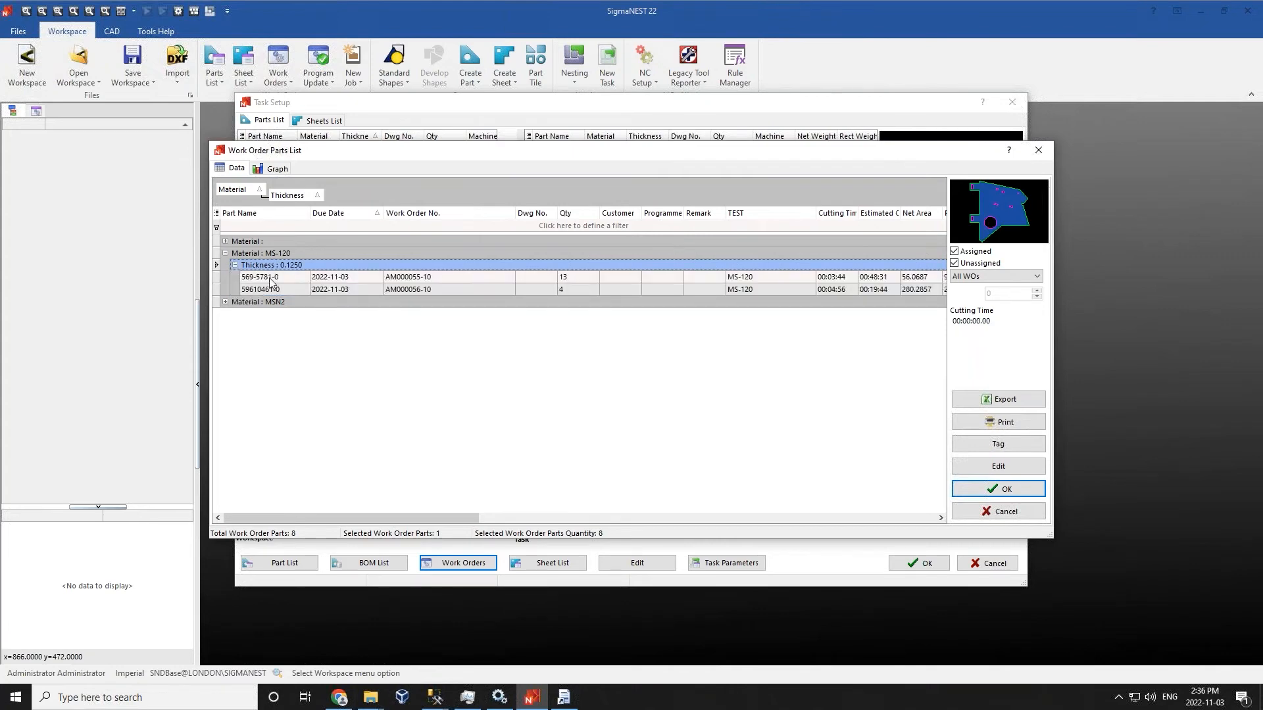
left_click(271, 280)
left_click(291, 289, "shift")
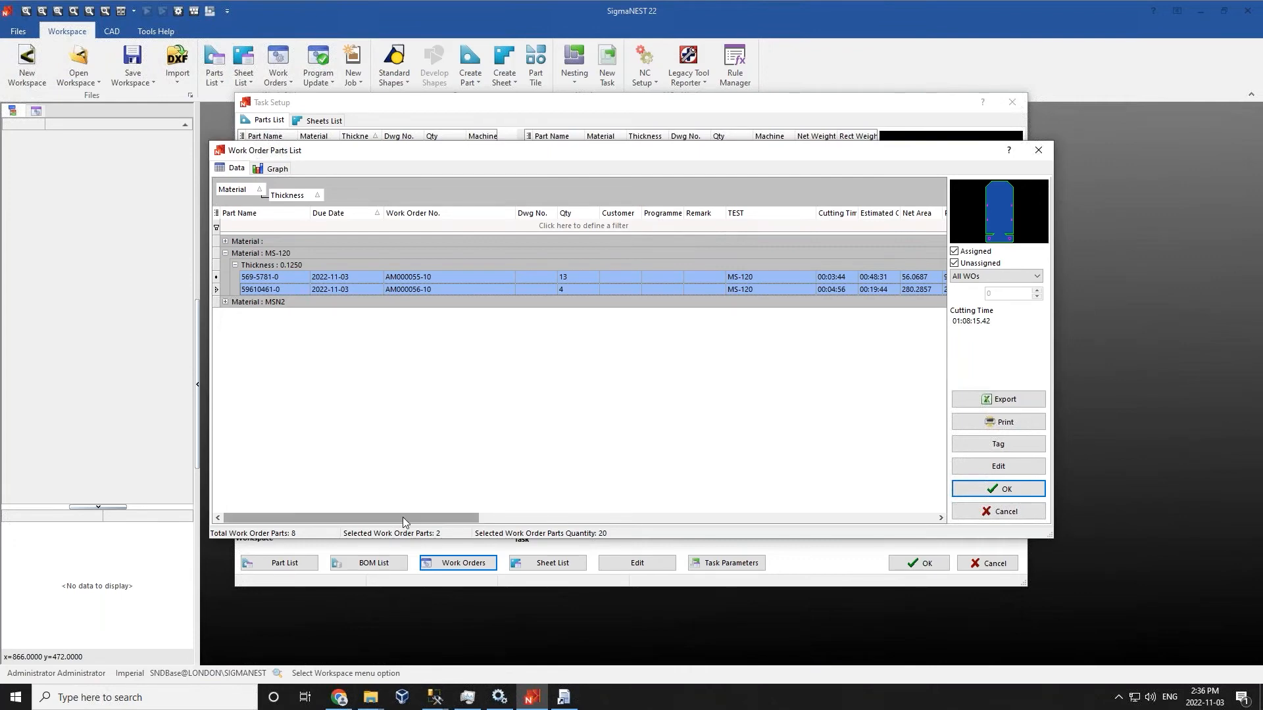
left_click(340, 289)
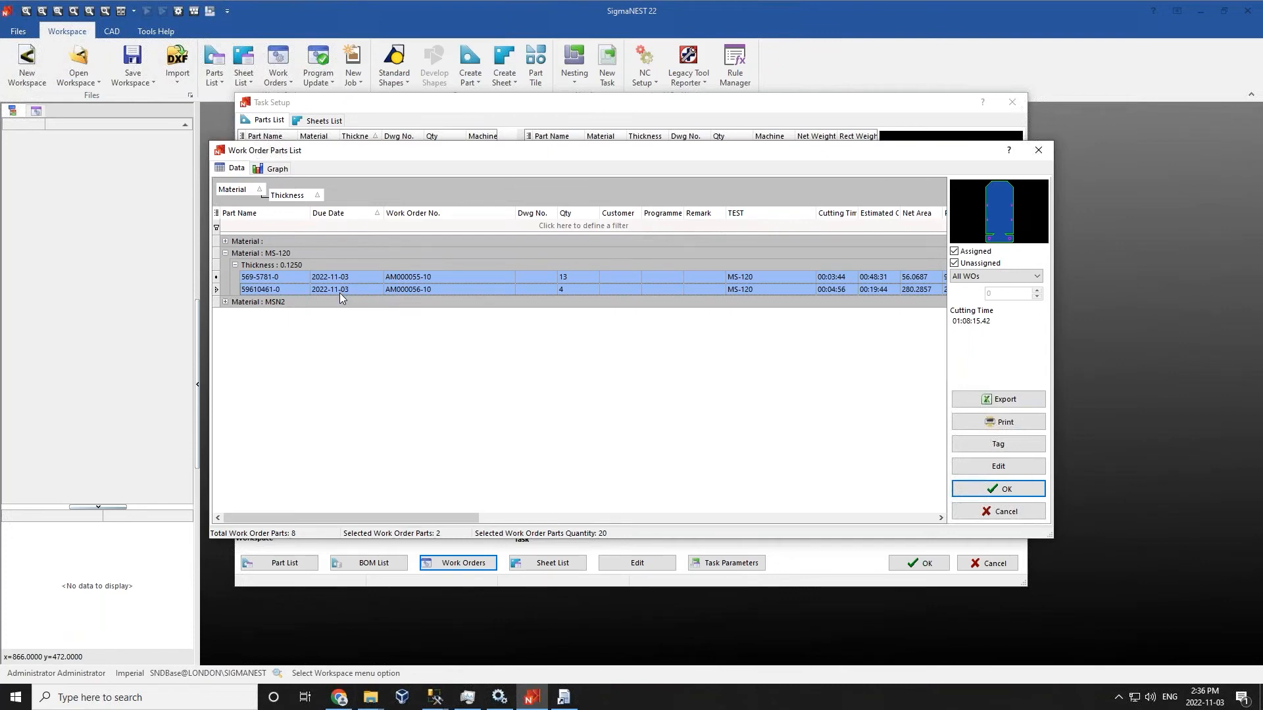
left_click(1002, 494)
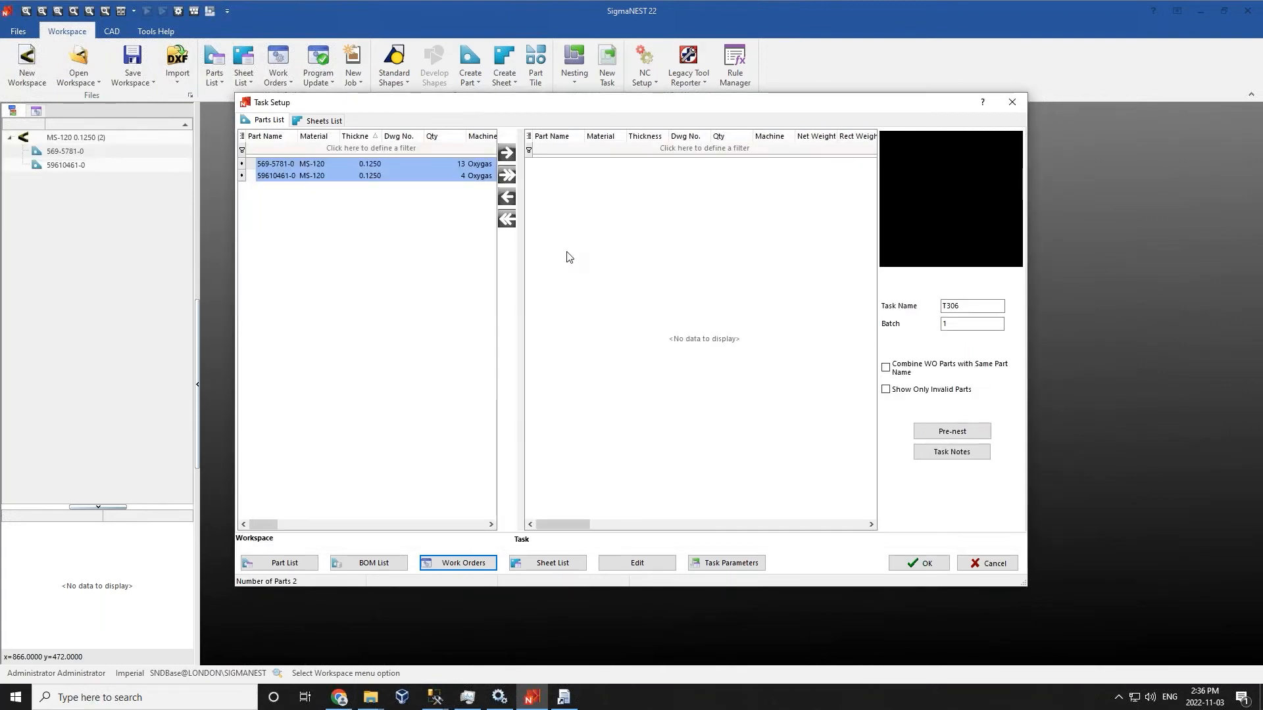
left_click(507, 175)
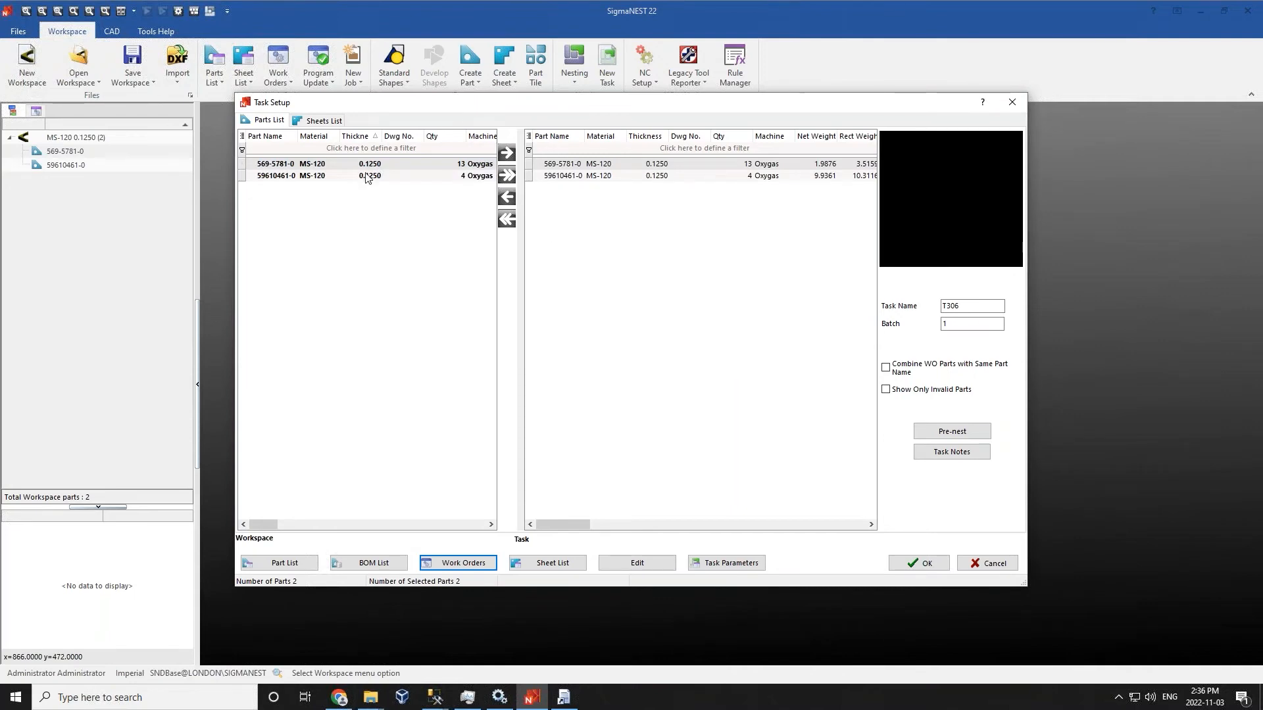
Step: Add the MS-120, 0.1250 thickness sheet to task T306 and finish the task setup
left_click(323, 120)
left_click(551, 563)
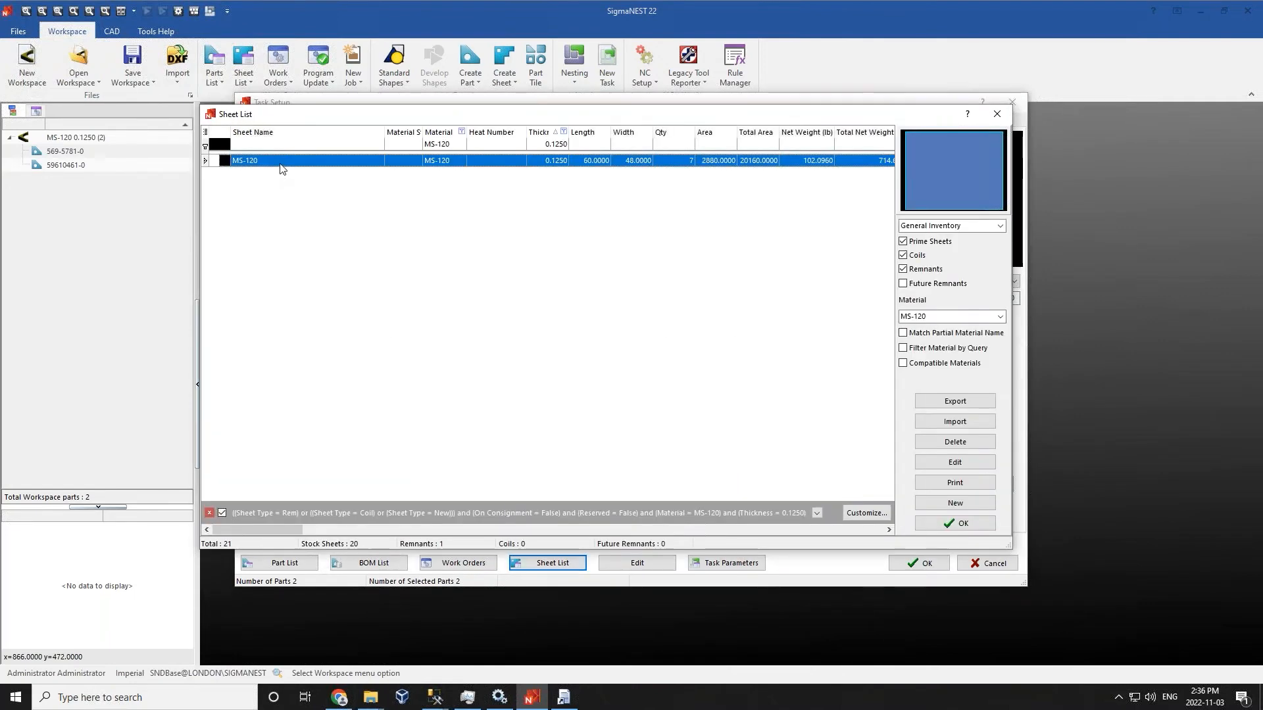
left_click(959, 525)
left_click(914, 565)
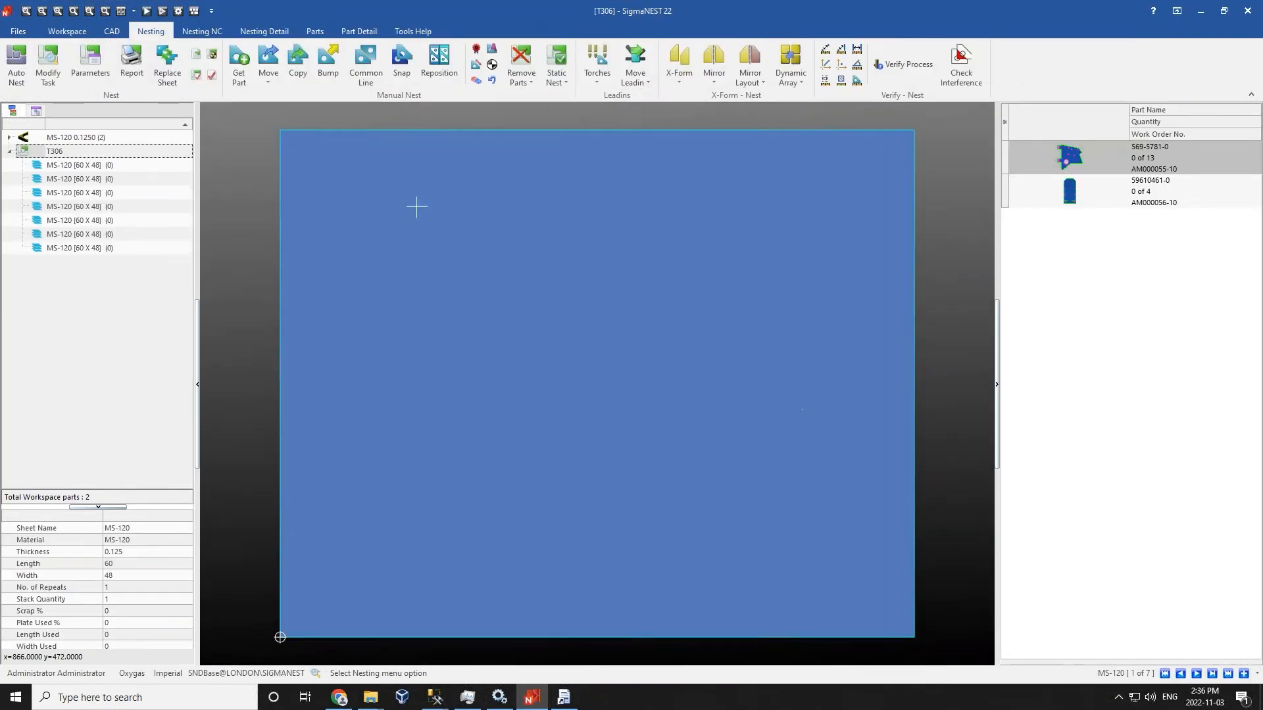
Step: Auto-nest both parts on the MS-120 sheet and generate the cutting paths with Auto NC using the Min Move 1 cutting order
left_click(23, 81)
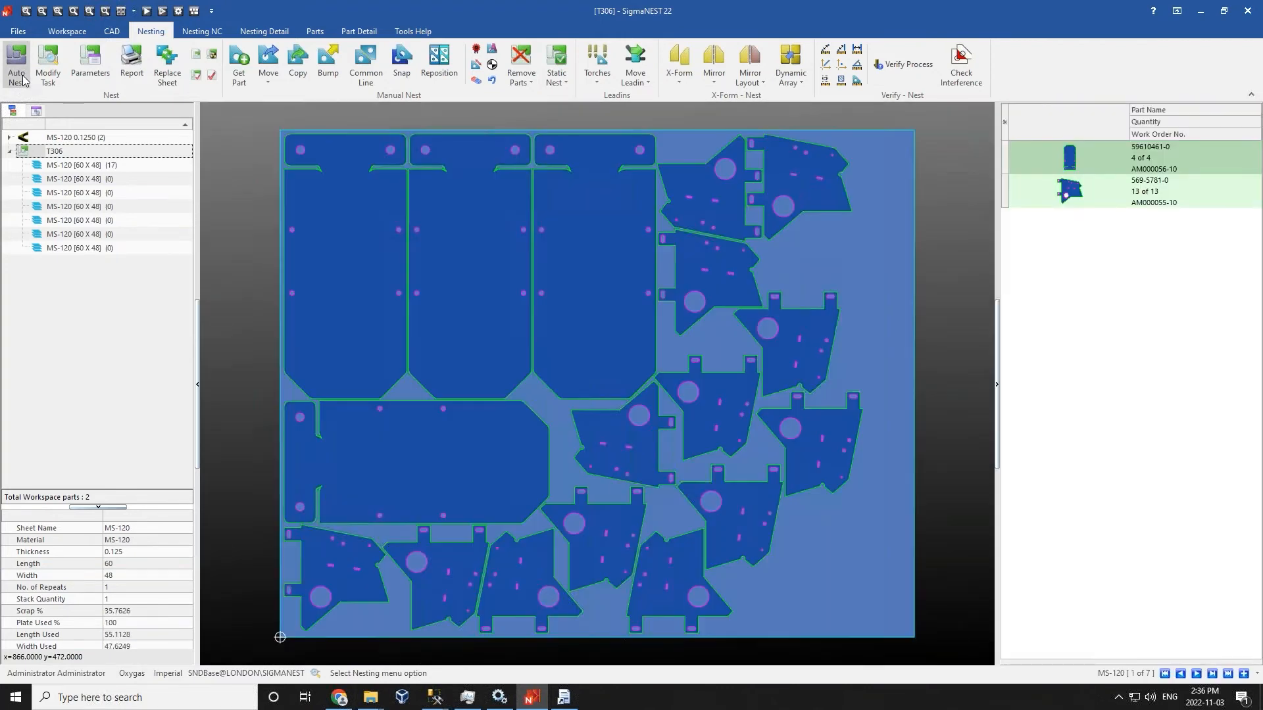
left_click(202, 31)
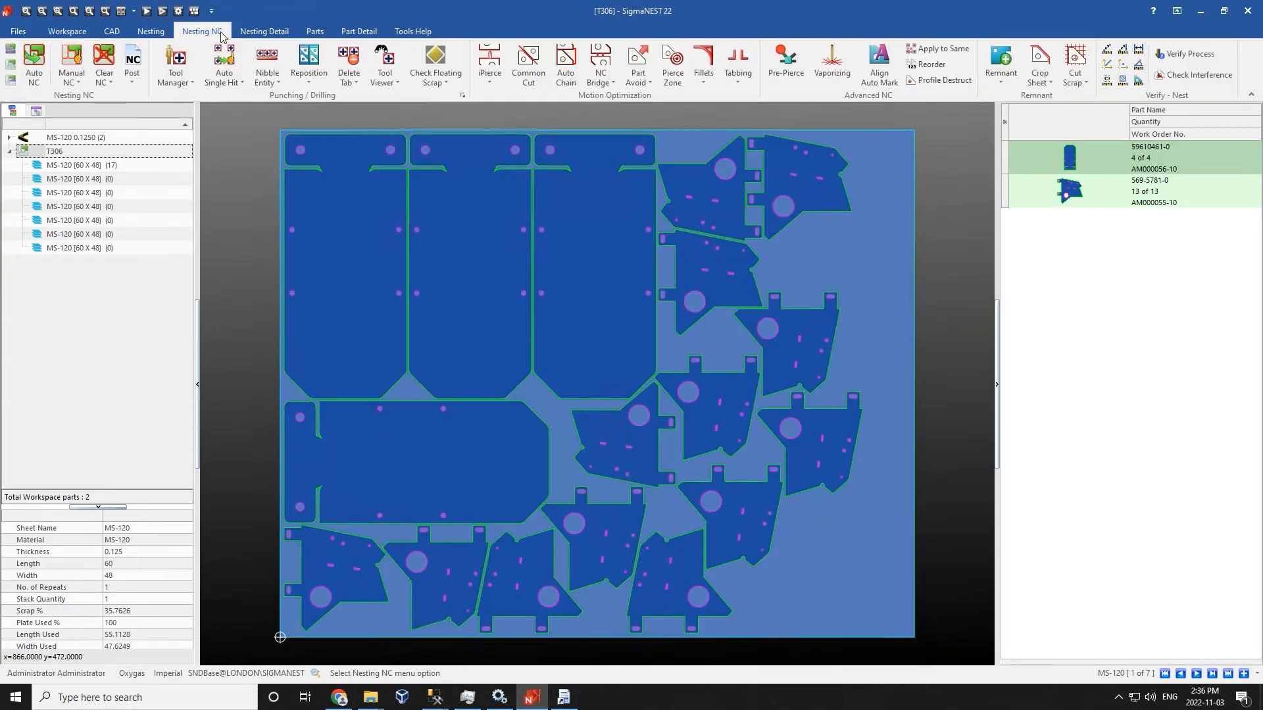
left_click(37, 71)
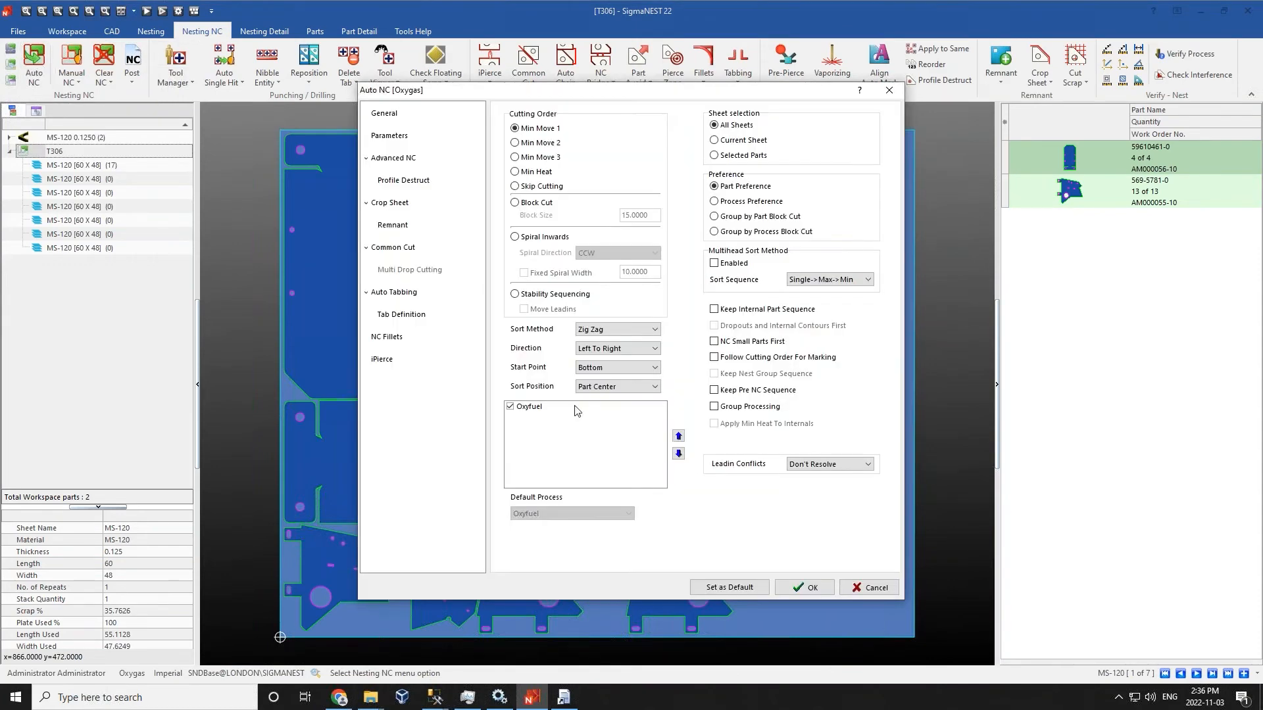
left_click(804, 586)
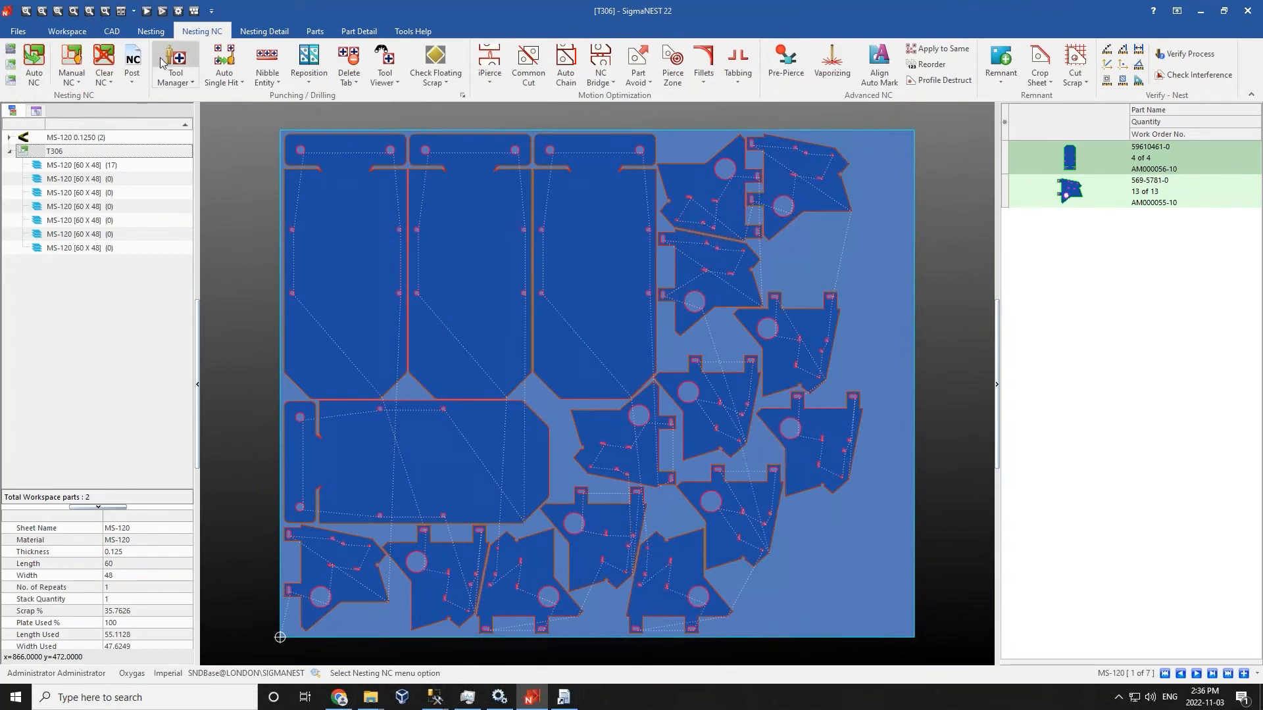
Step: Post NC program 146 for the nested sheet on the Oxygas machine
left_click(139, 64)
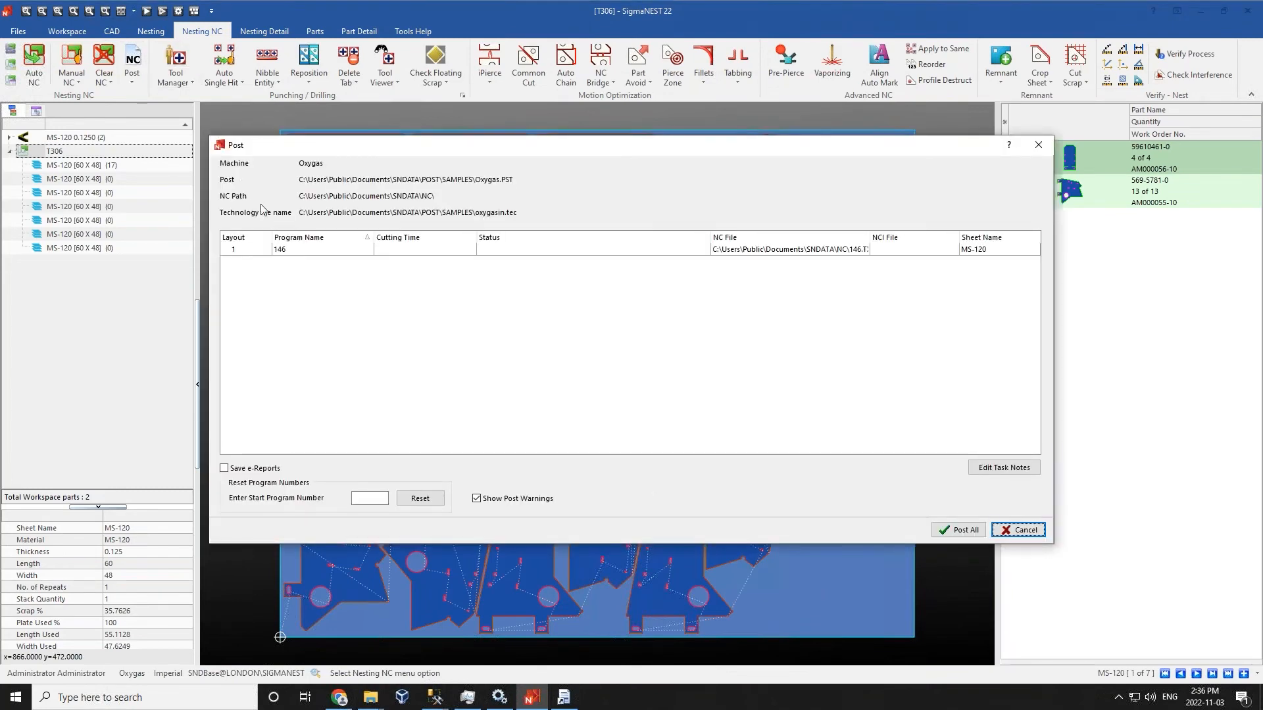
left_click(966, 530)
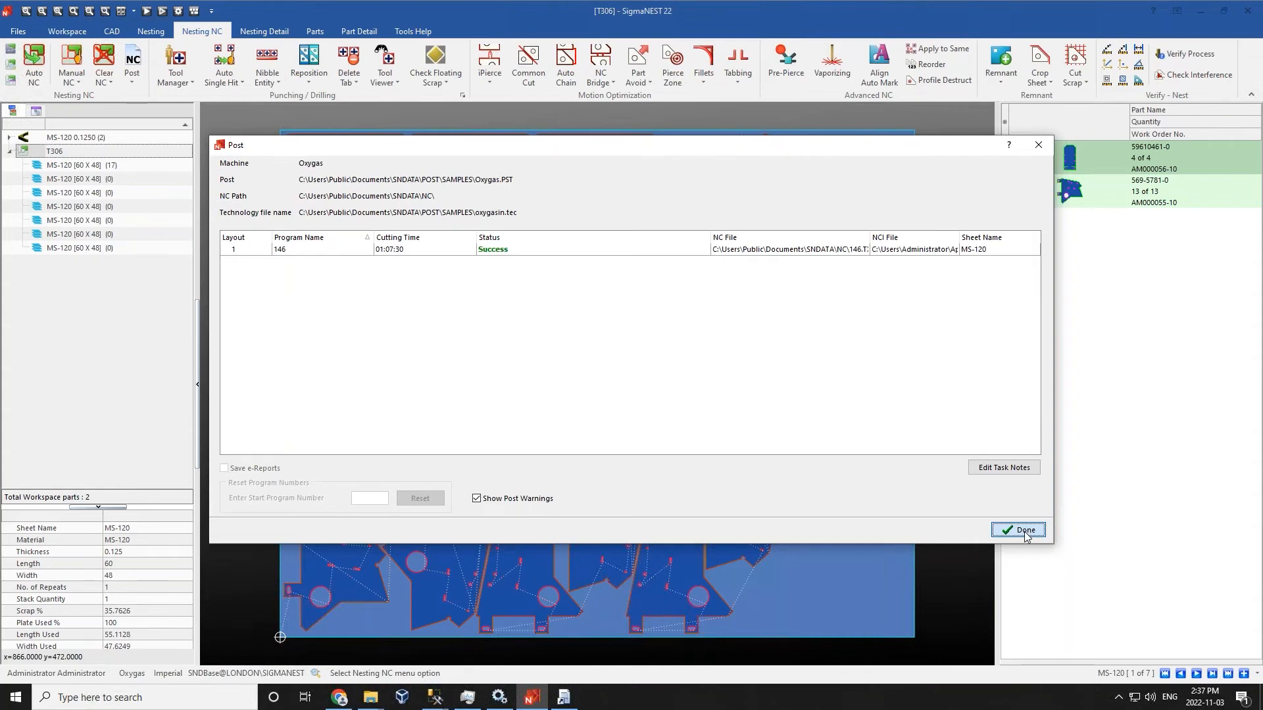
left_click(1022, 532)
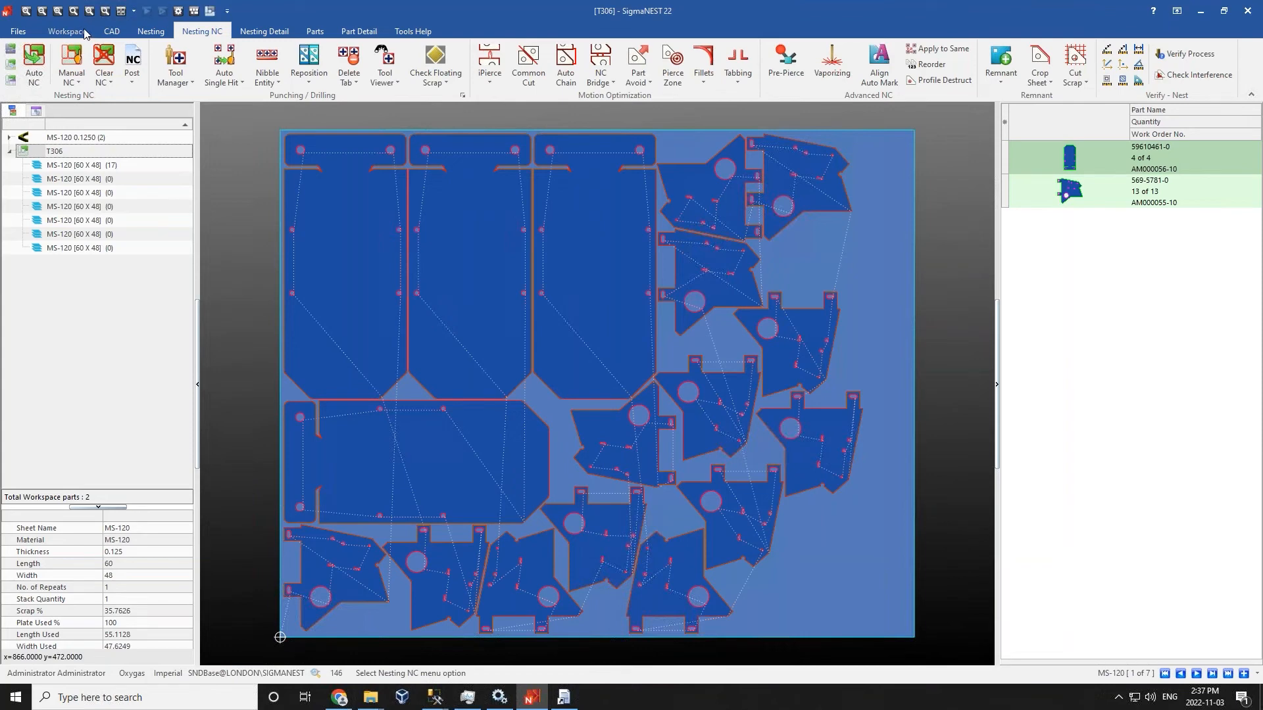
Step: Review the parts of posted program 146 in Program Update and update the program as completed
left_click(86, 35)
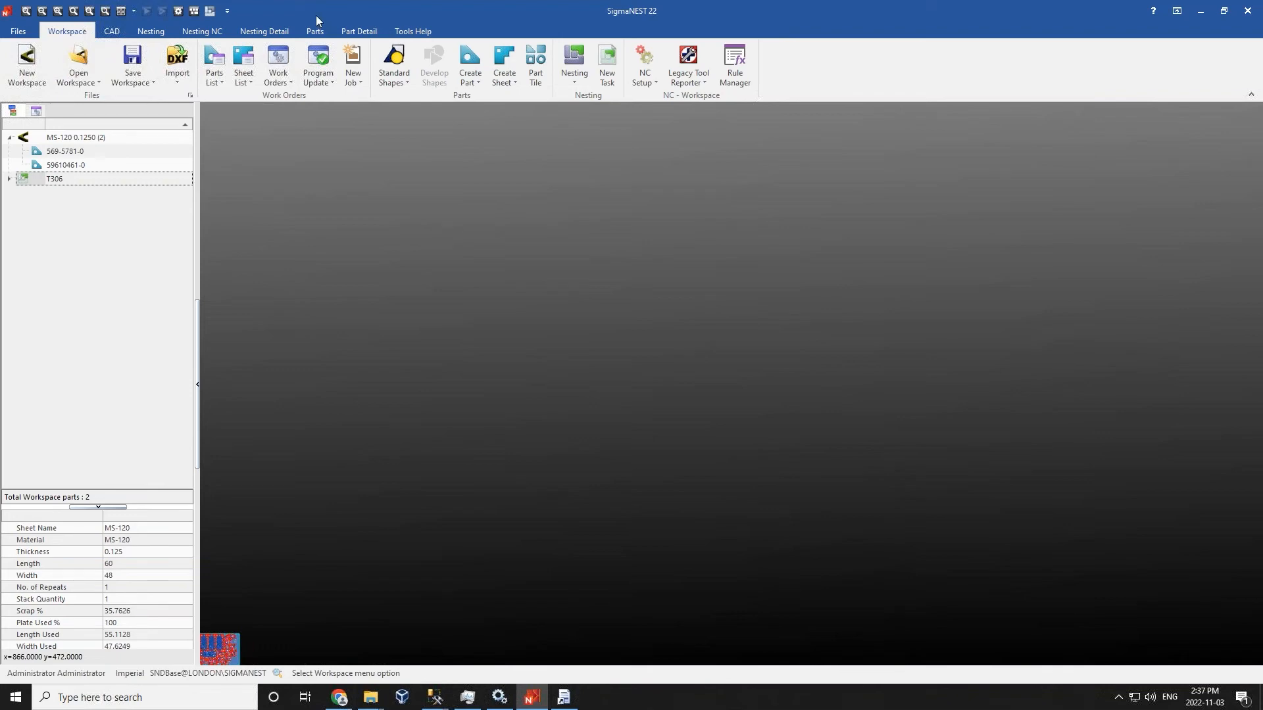
left_click(314, 80)
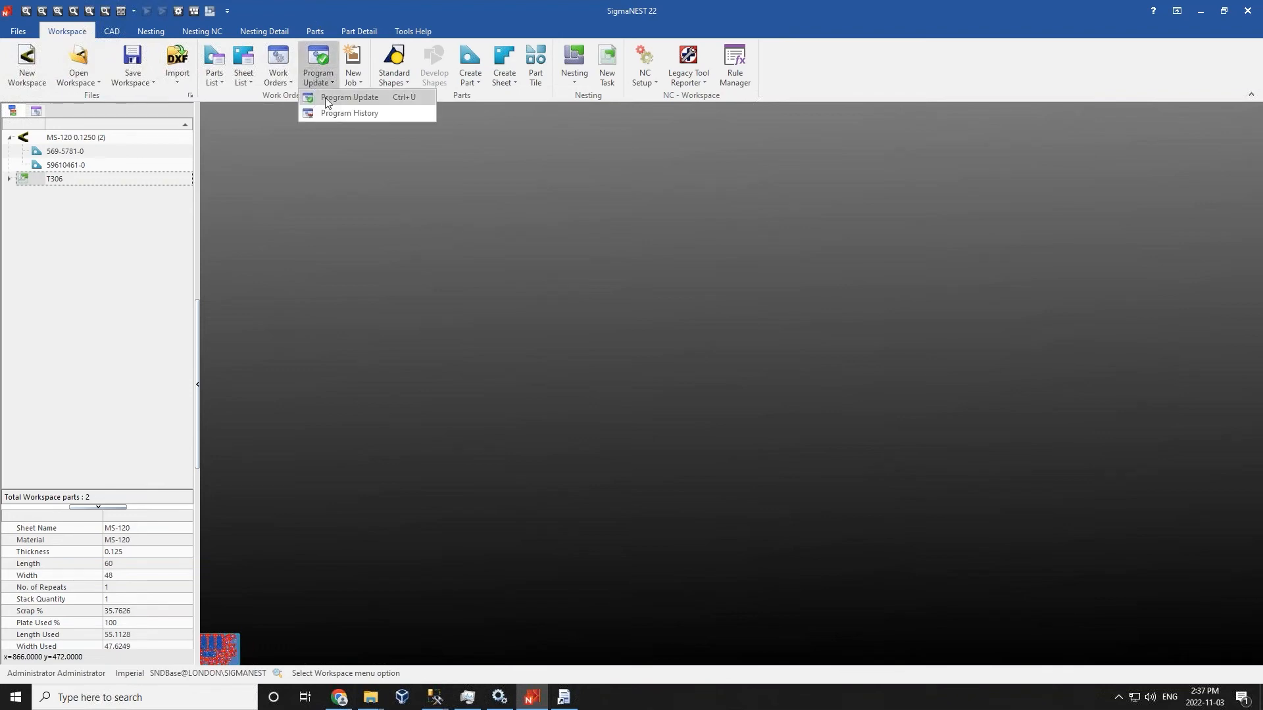
left_click(322, 100)
left_click(262, 191)
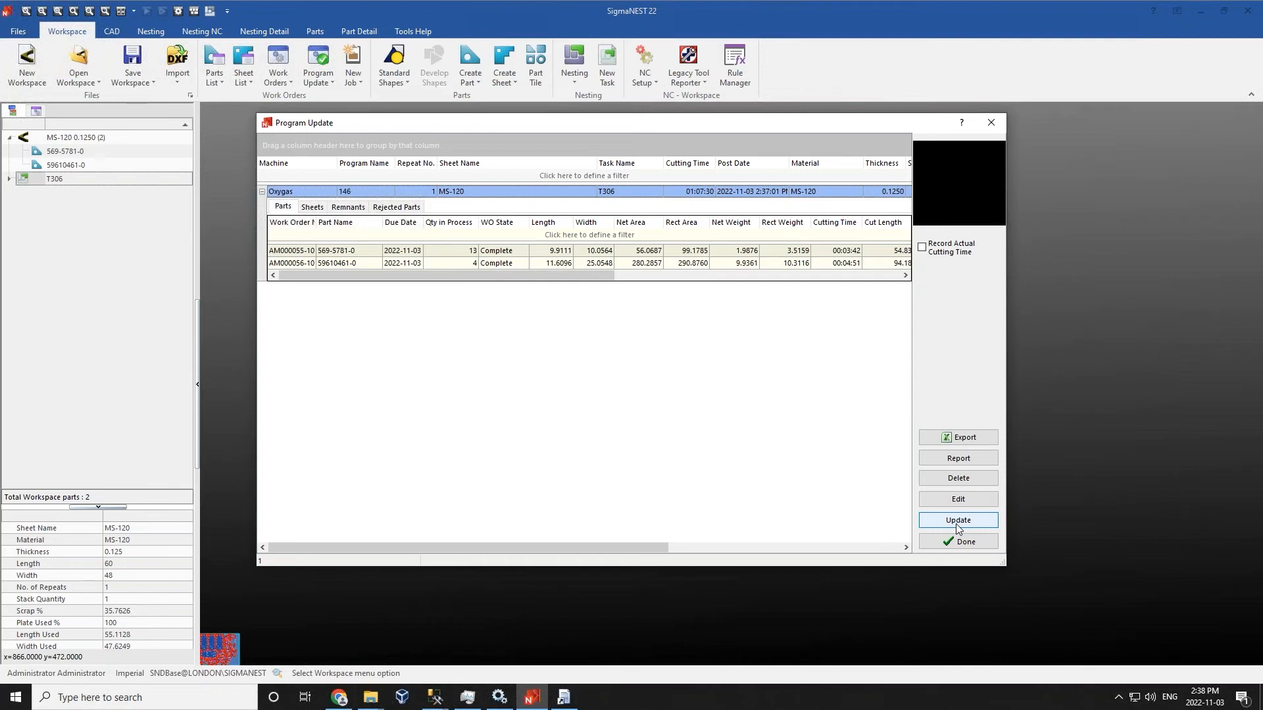
left_click(958, 523)
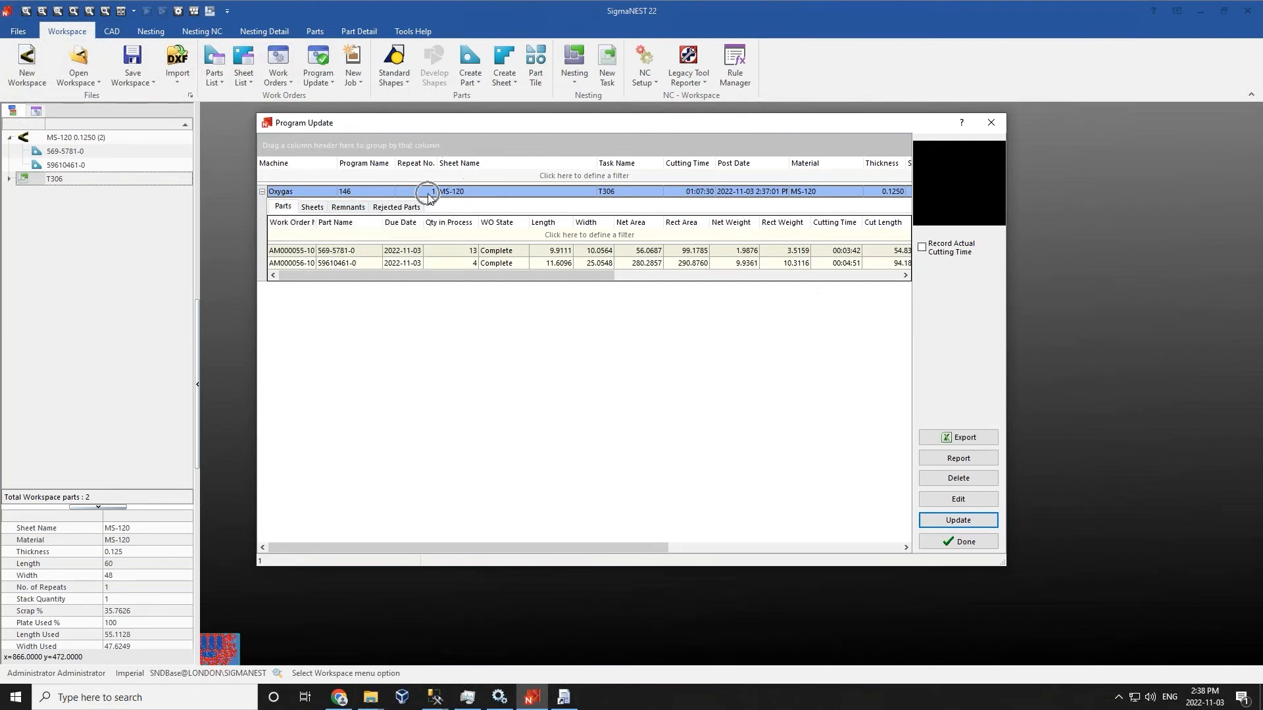
left_click(931, 523)
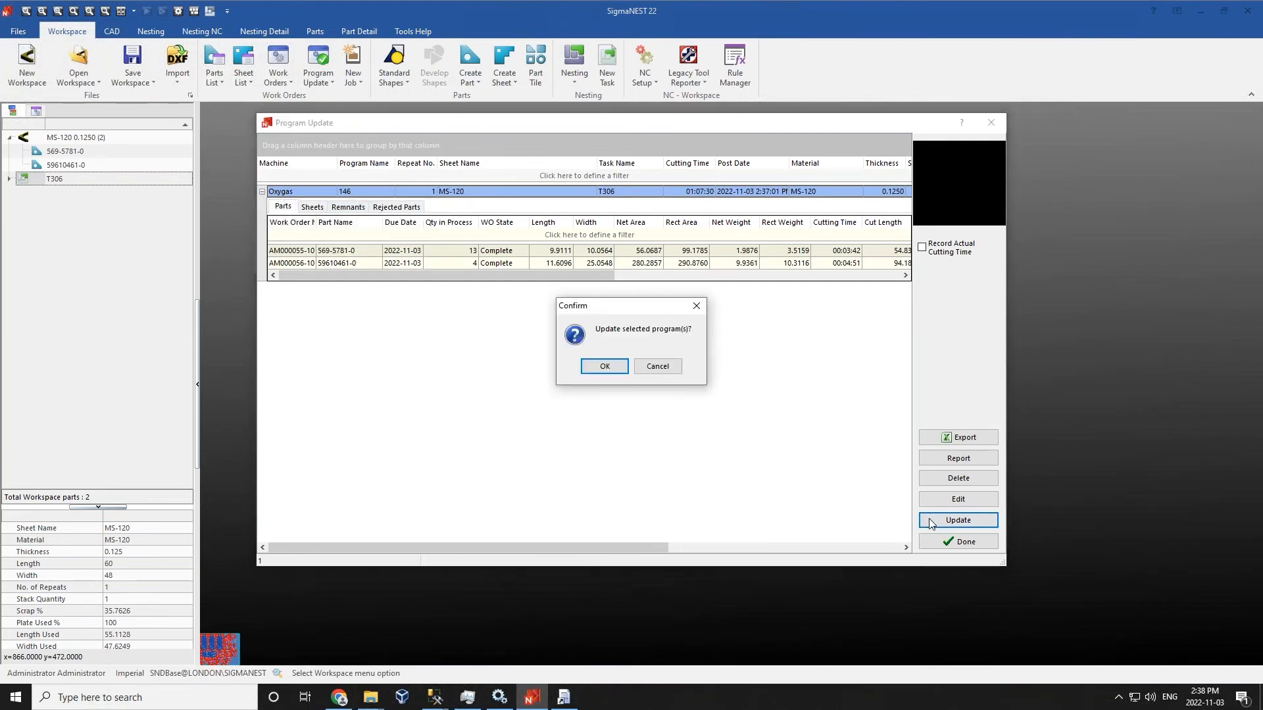
left_click(607, 369)
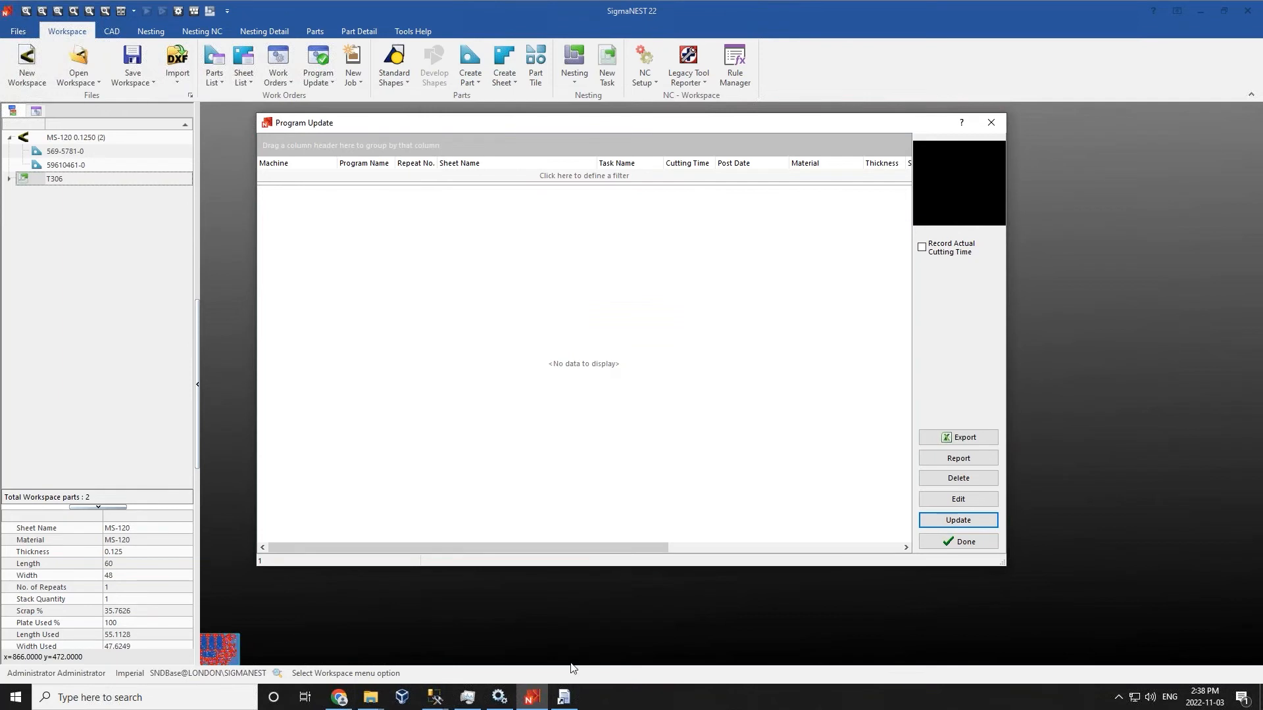
Step: Switch to NestLink and process program number 146, instance number 1, in the SigmaNEST-to-Acumatica individual tester
left_click(568, 696)
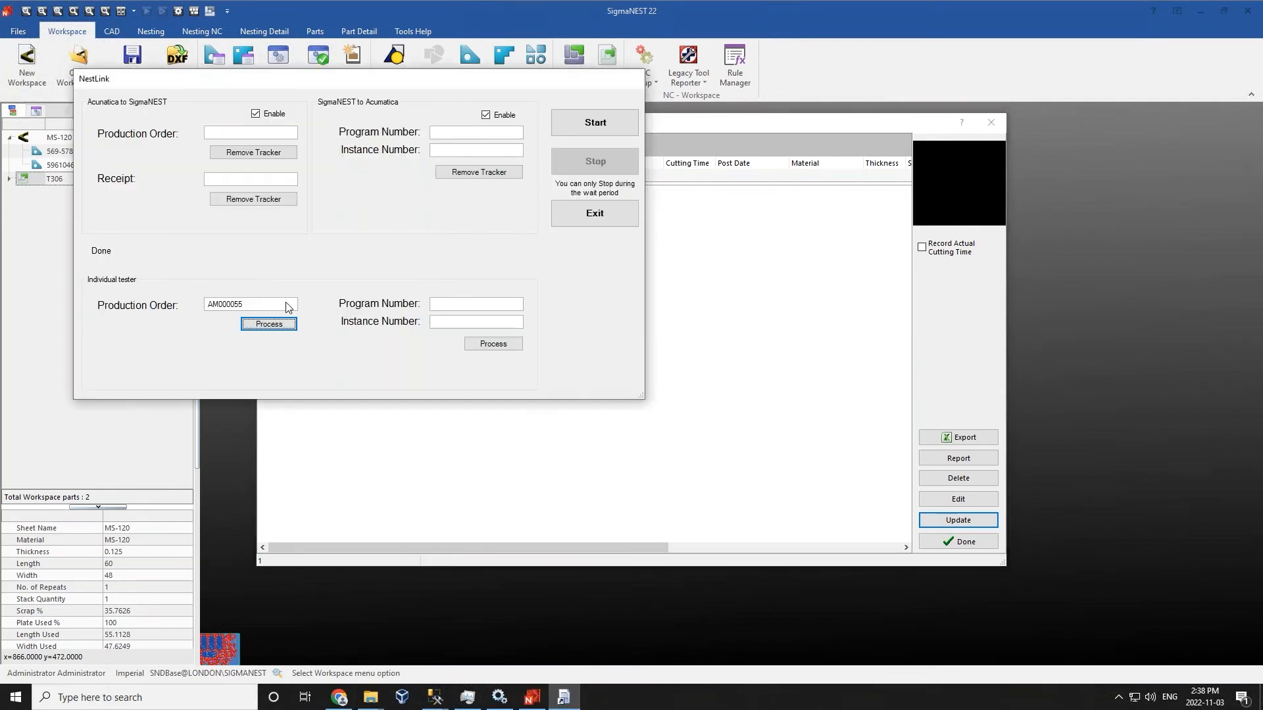
left_click(447, 304)
type("146")
key("Tab")
type("1")
left_click_drag(460, 86, 665, 211)
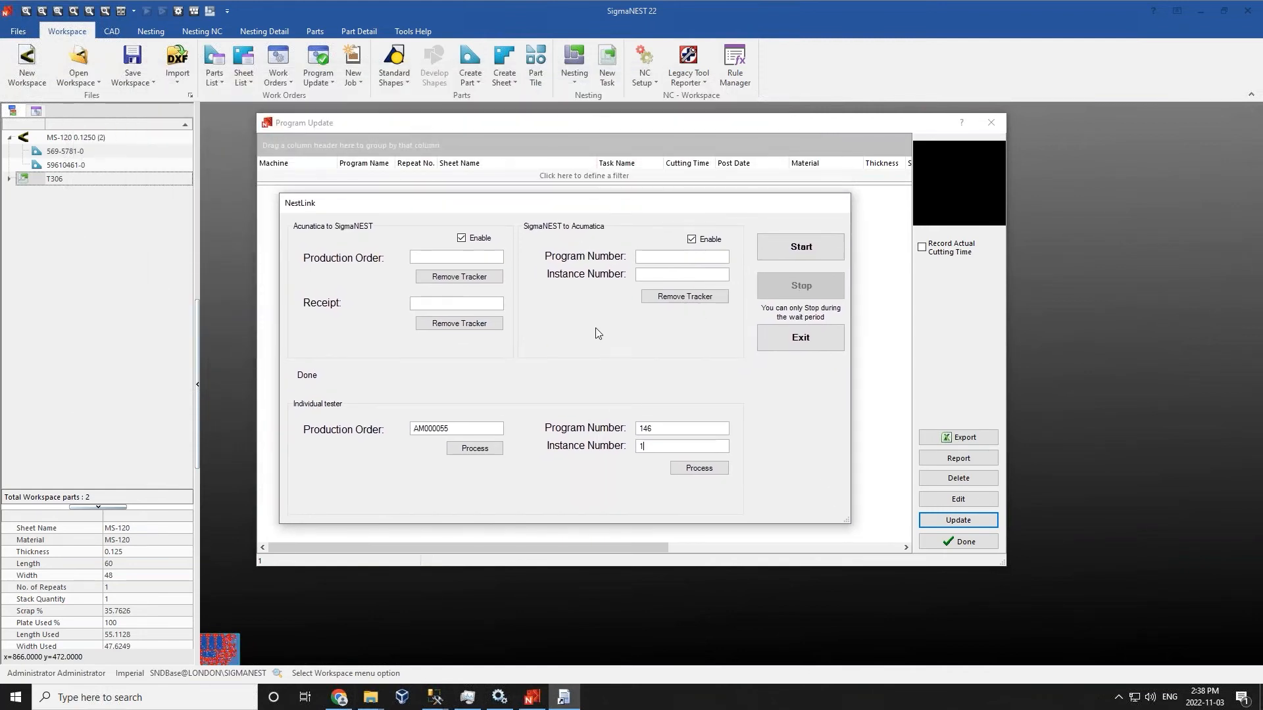
left_click(699, 468)
left_click(865, 443)
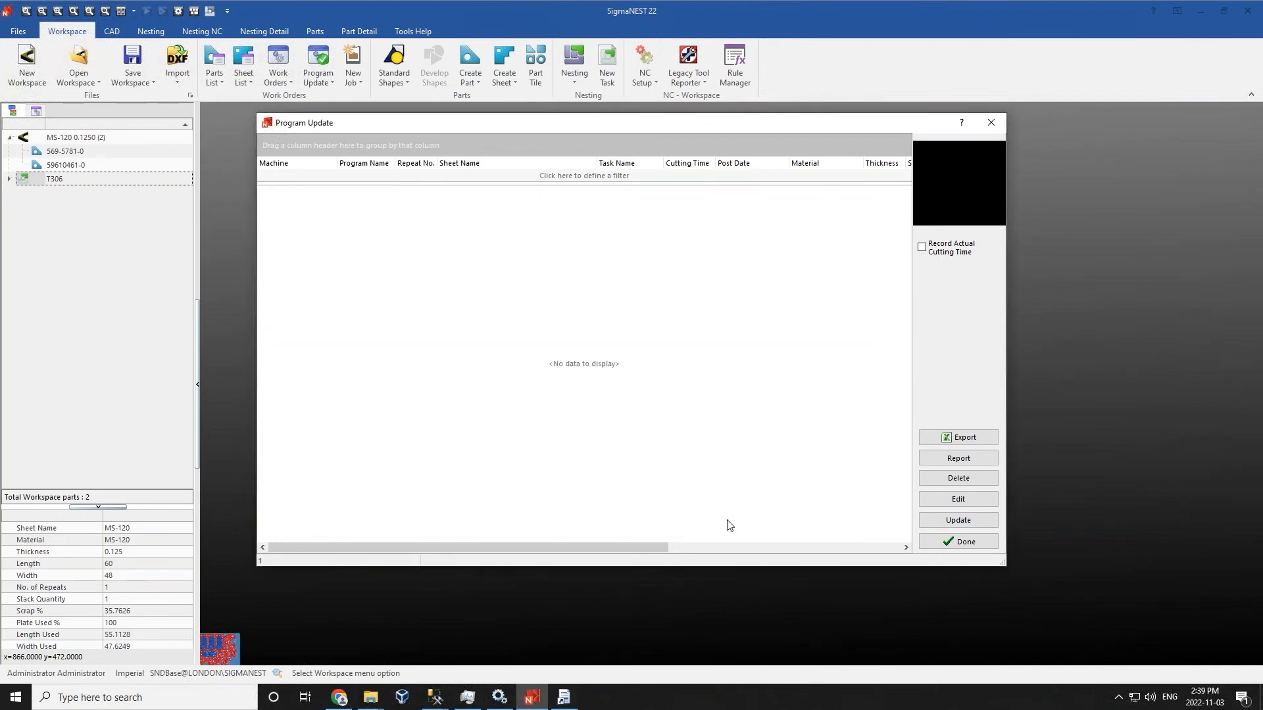
Step: Switch to Acumatica, refresh the Enclosure Plate production order and check its completed quantity, remaining quantity and status
left_click(339, 699)
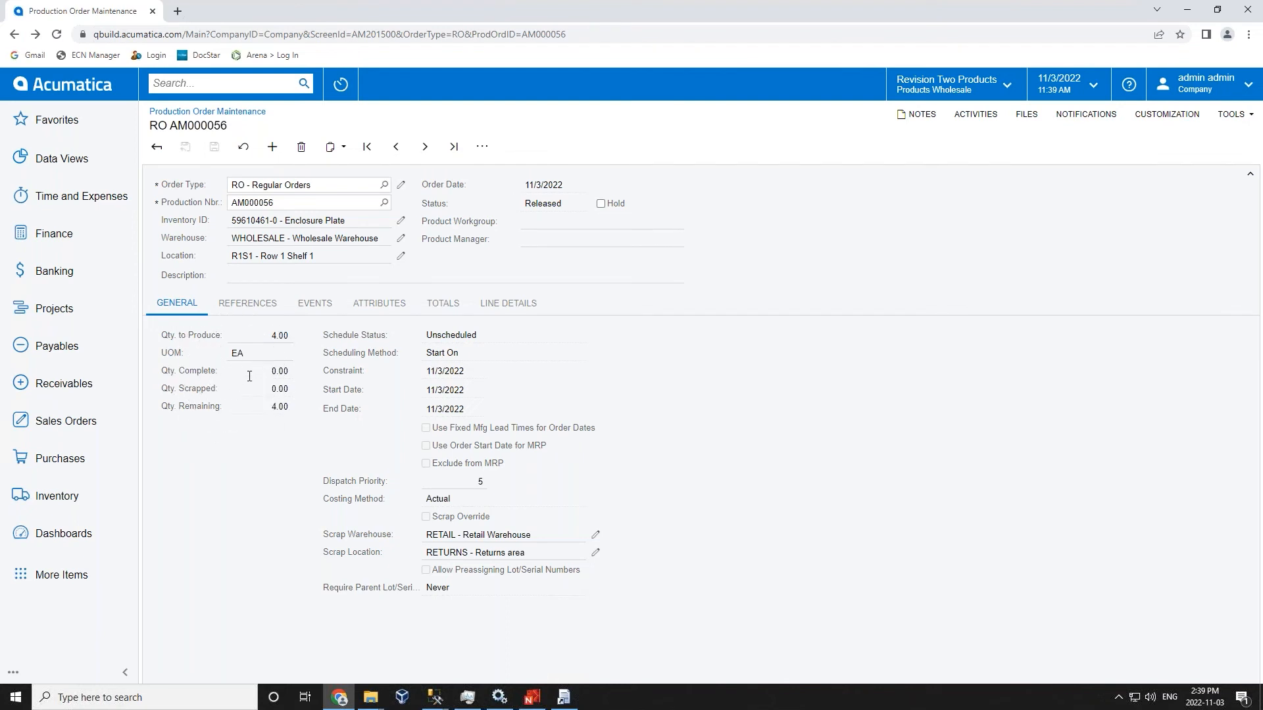
left_click_drag(272, 407, 288, 407)
left_click(291, 408)
key("alt+Left")
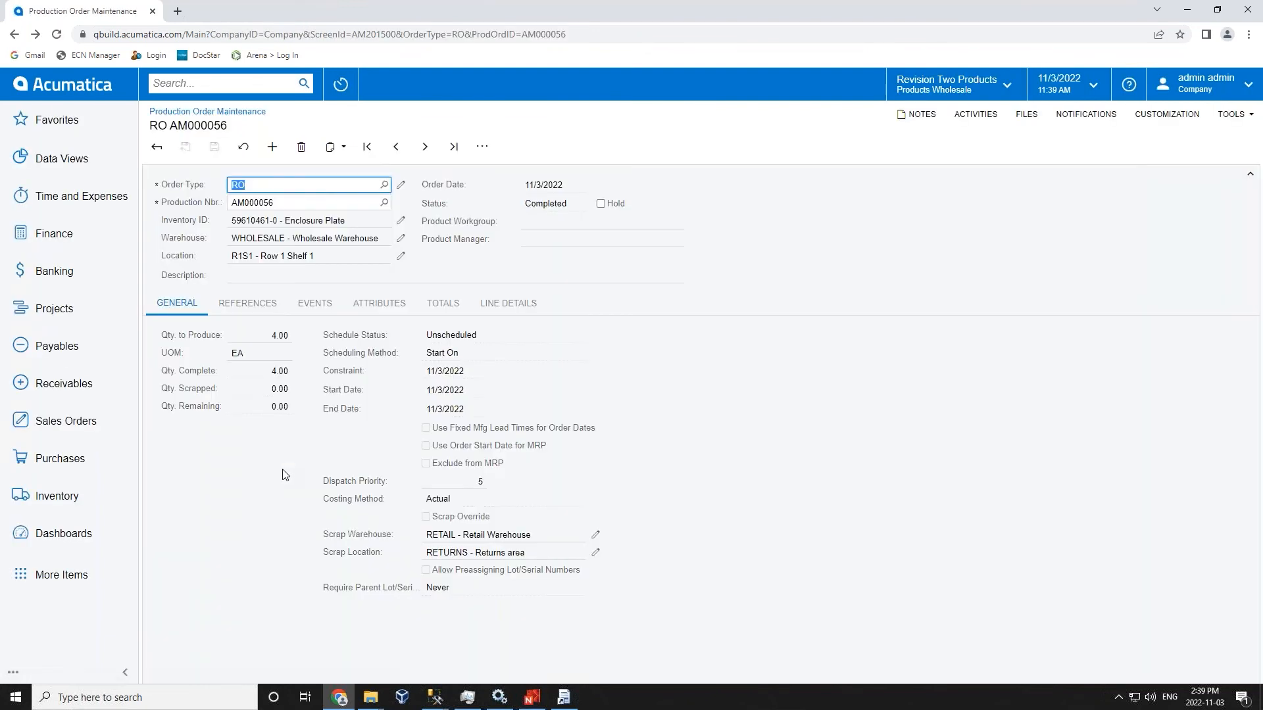
left_click_drag(275, 407, 288, 372)
left_click(290, 371)
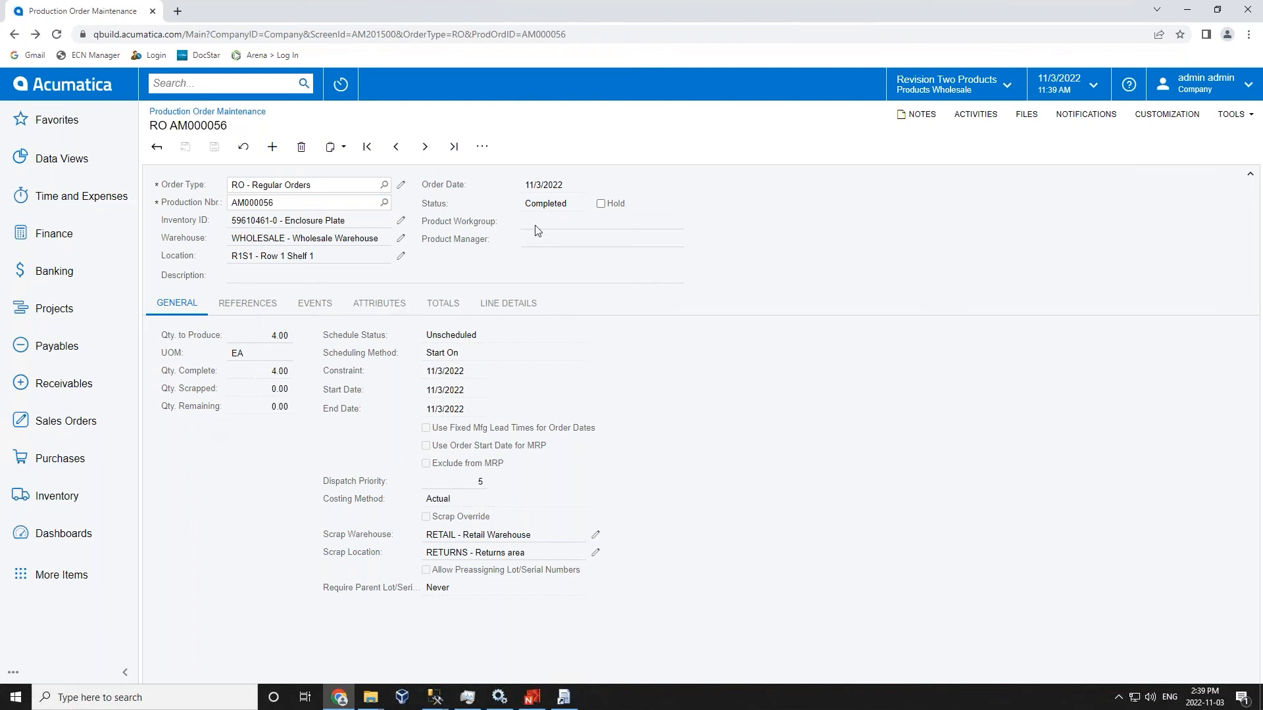
left_click(563, 209)
Step: Open the Enclosure Plate order's production transactions and examine the material batch's consumed quantity
left_click(482, 146)
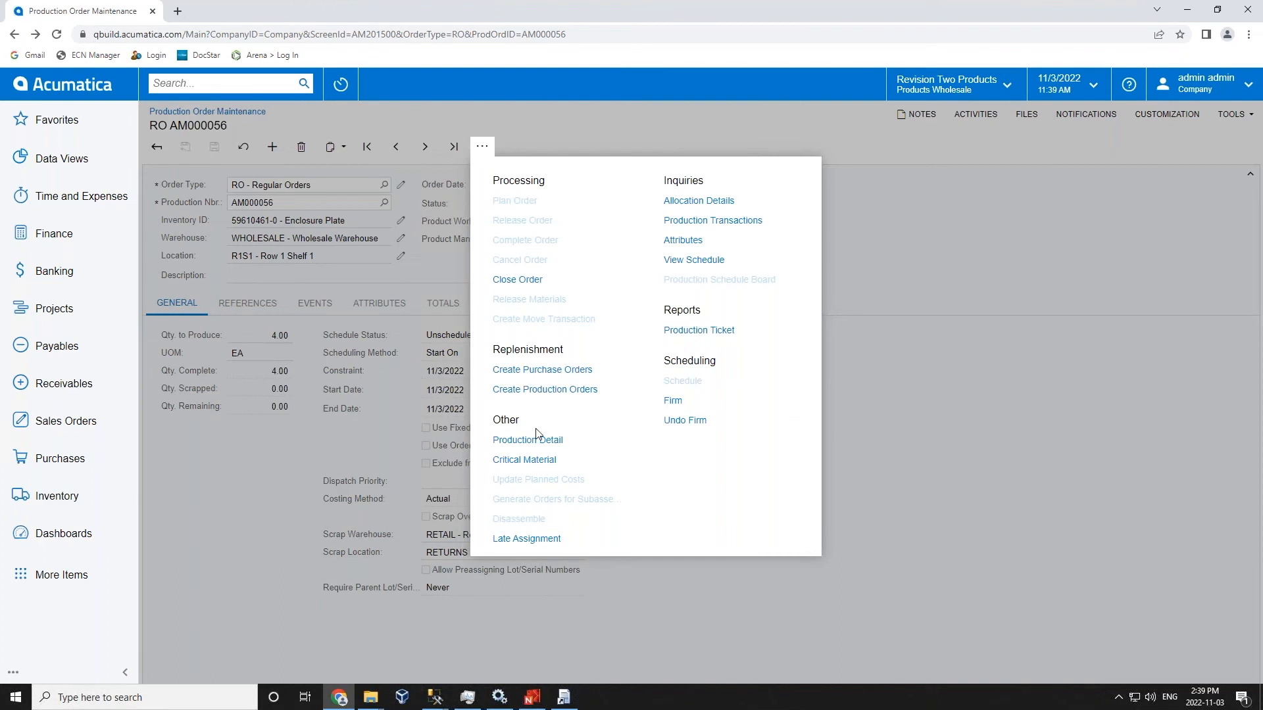
left_click(688, 221)
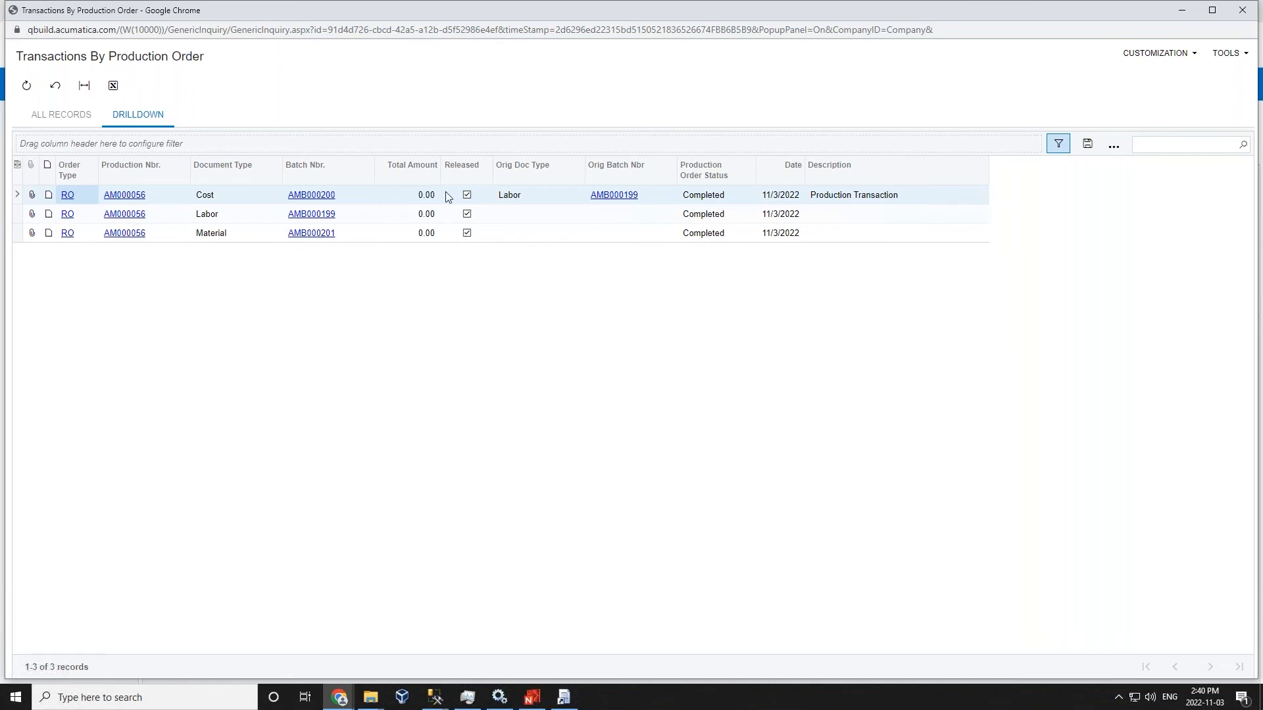
left_click(497, 196)
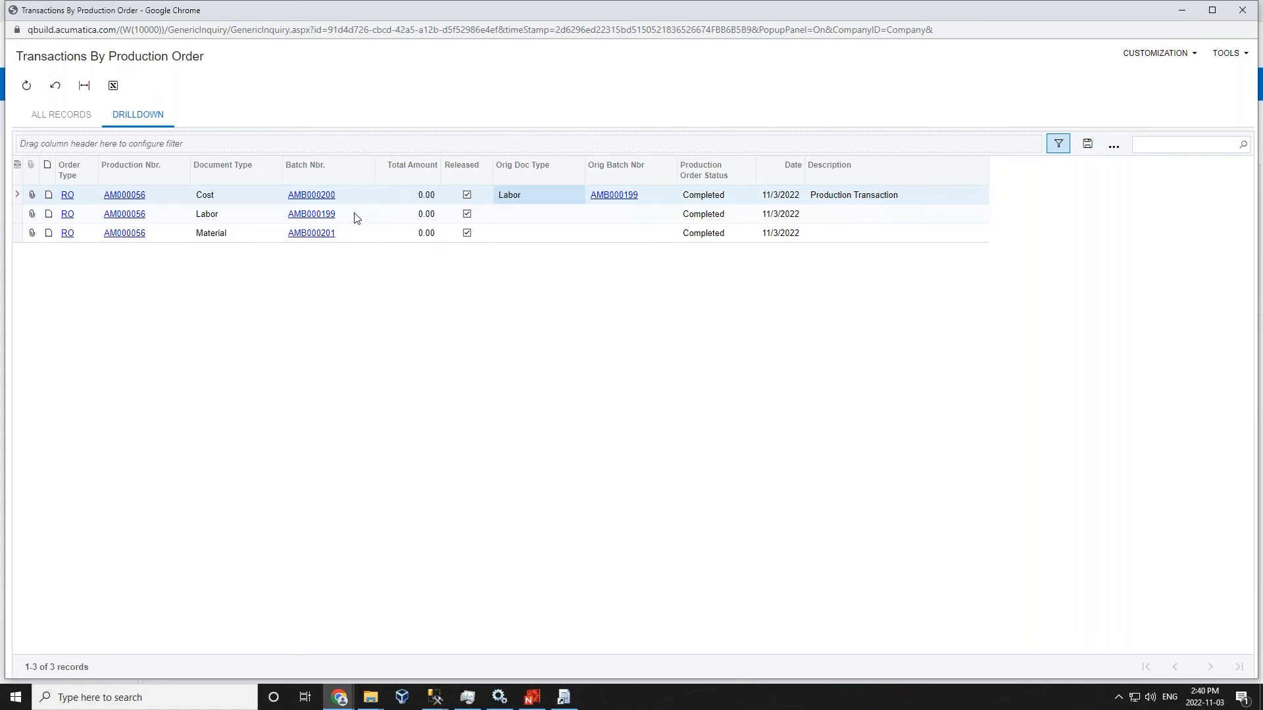
left_click(356, 240)
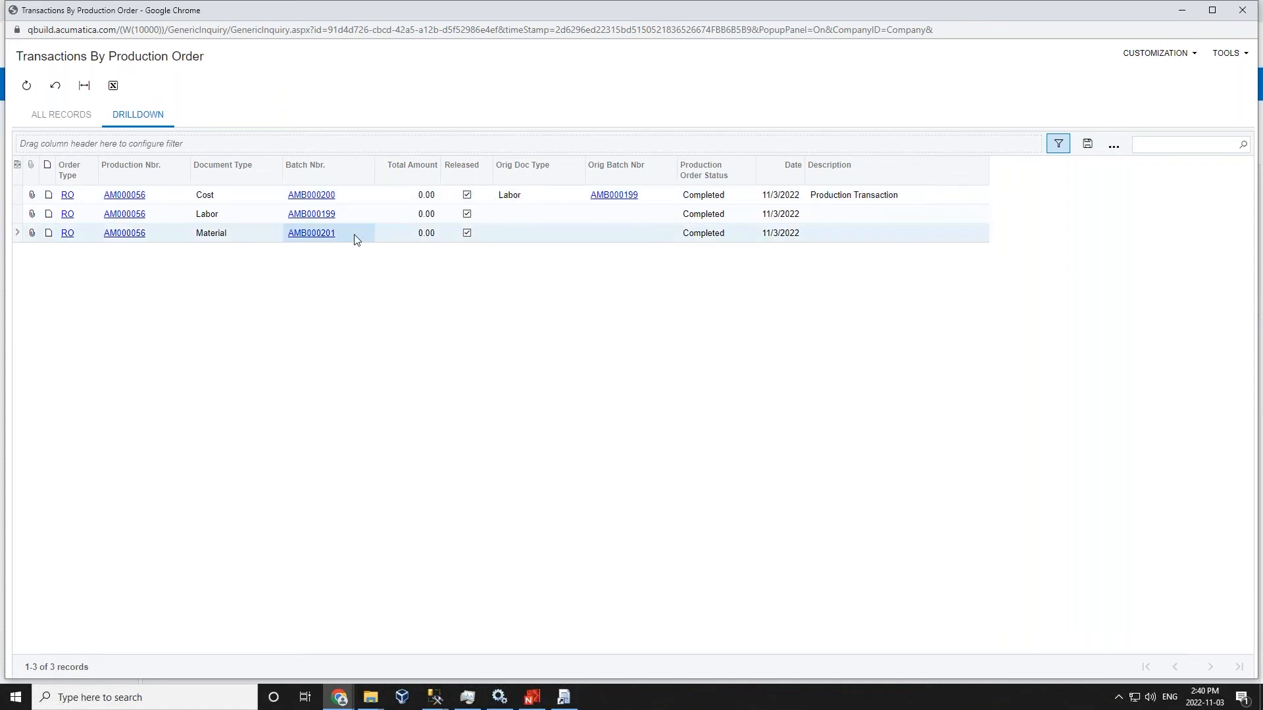
left_click(322, 233)
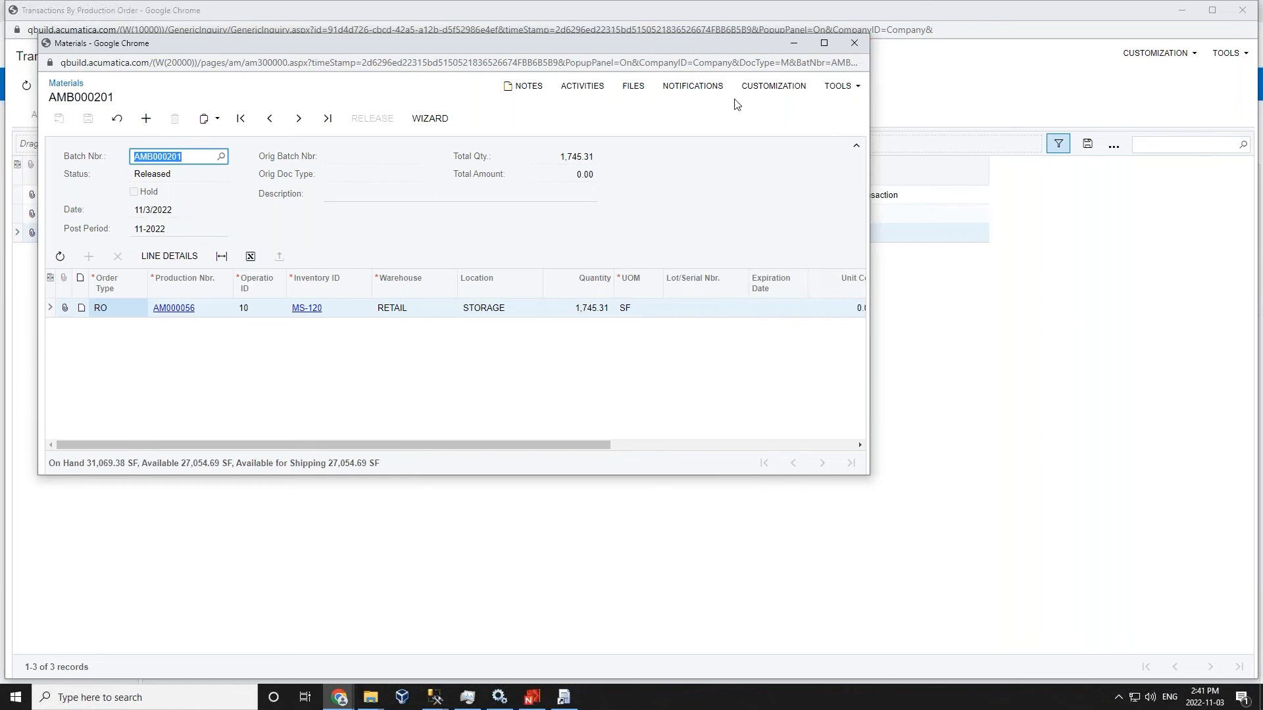
left_click(853, 43)
Step: Examine the labor time and quantity in the Enclosure Plate order's labor batch and close its transactions list
left_click(322, 217)
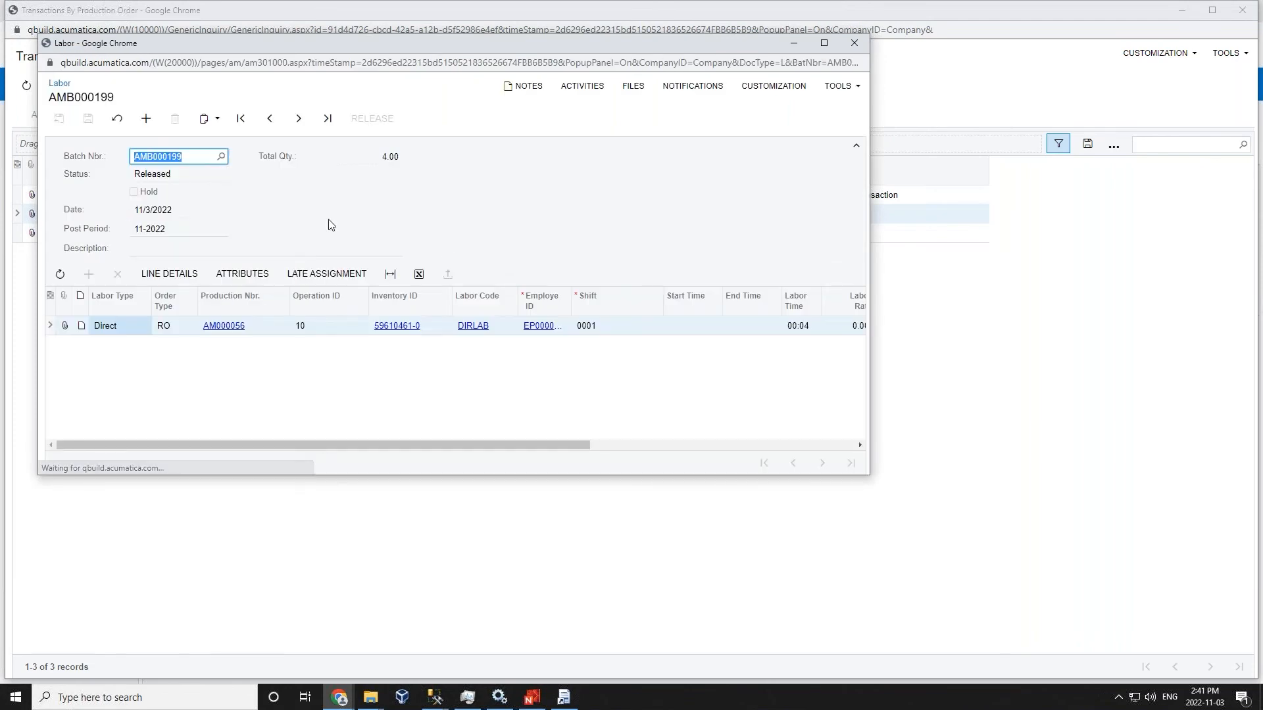
left_click_drag(518, 445, 676, 446)
key("ctrl")
key("ctrl")
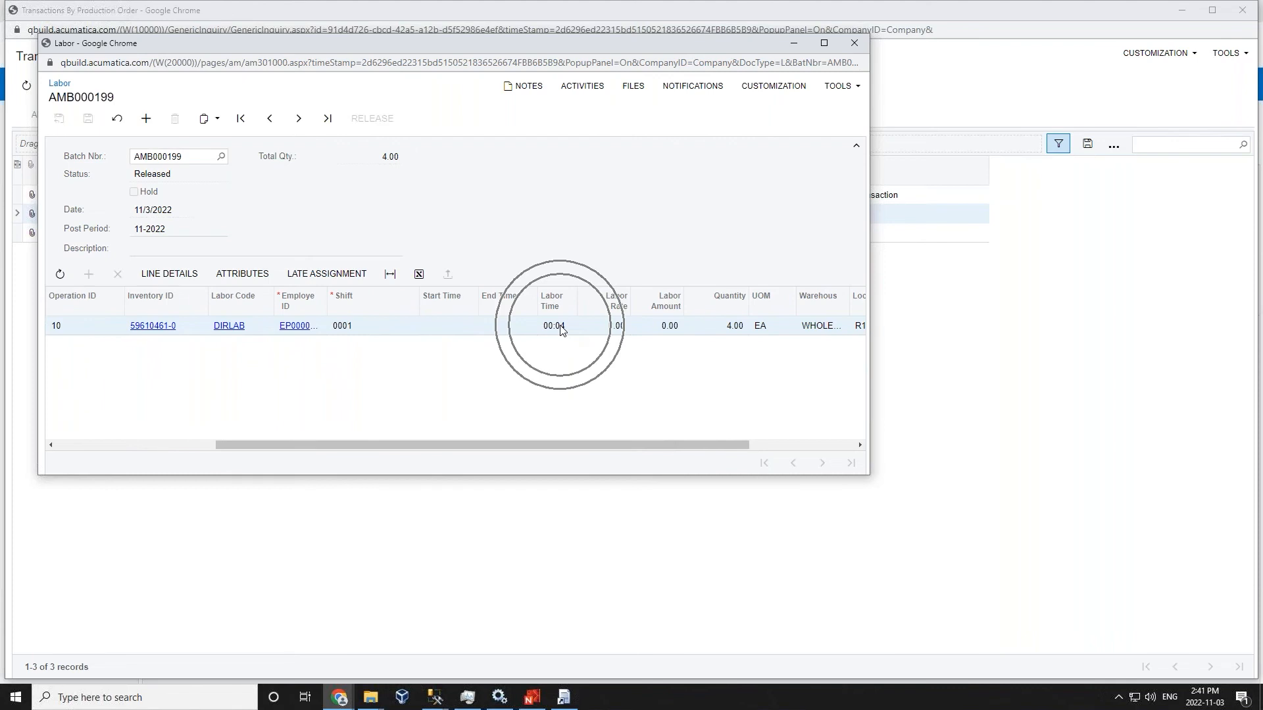
key("ctrl")
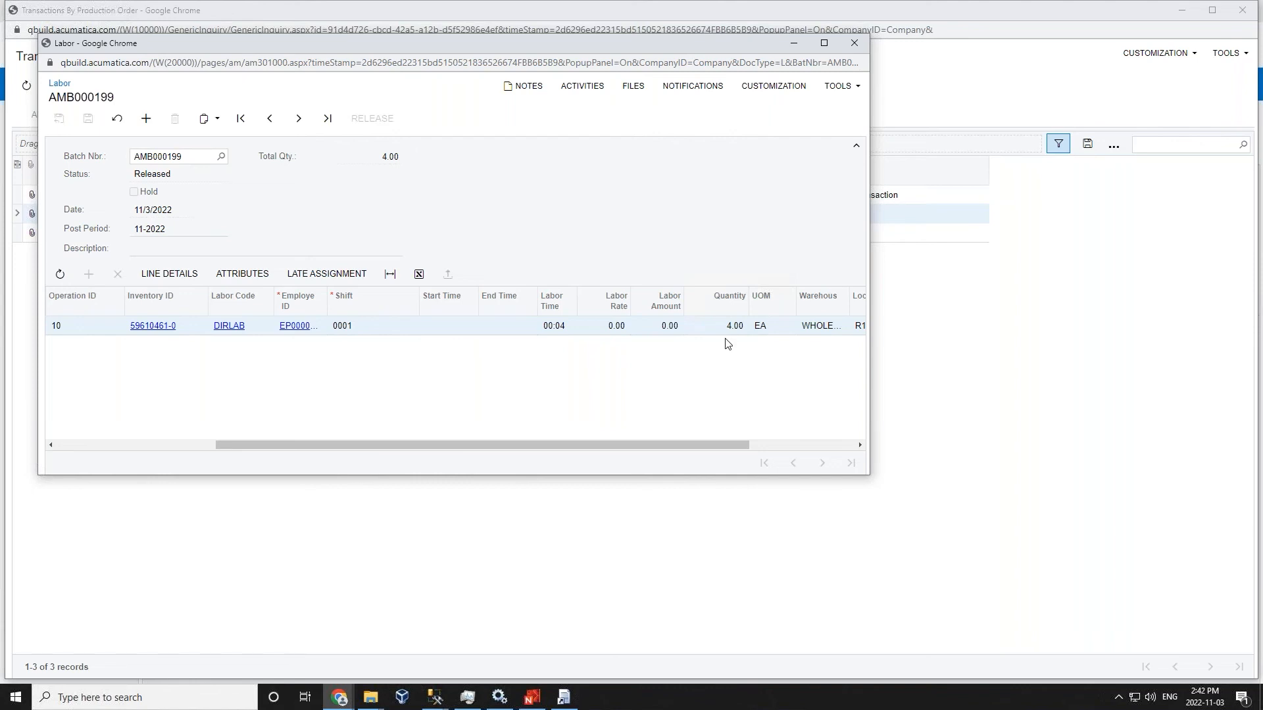
left_click(855, 44)
left_click(1242, 10)
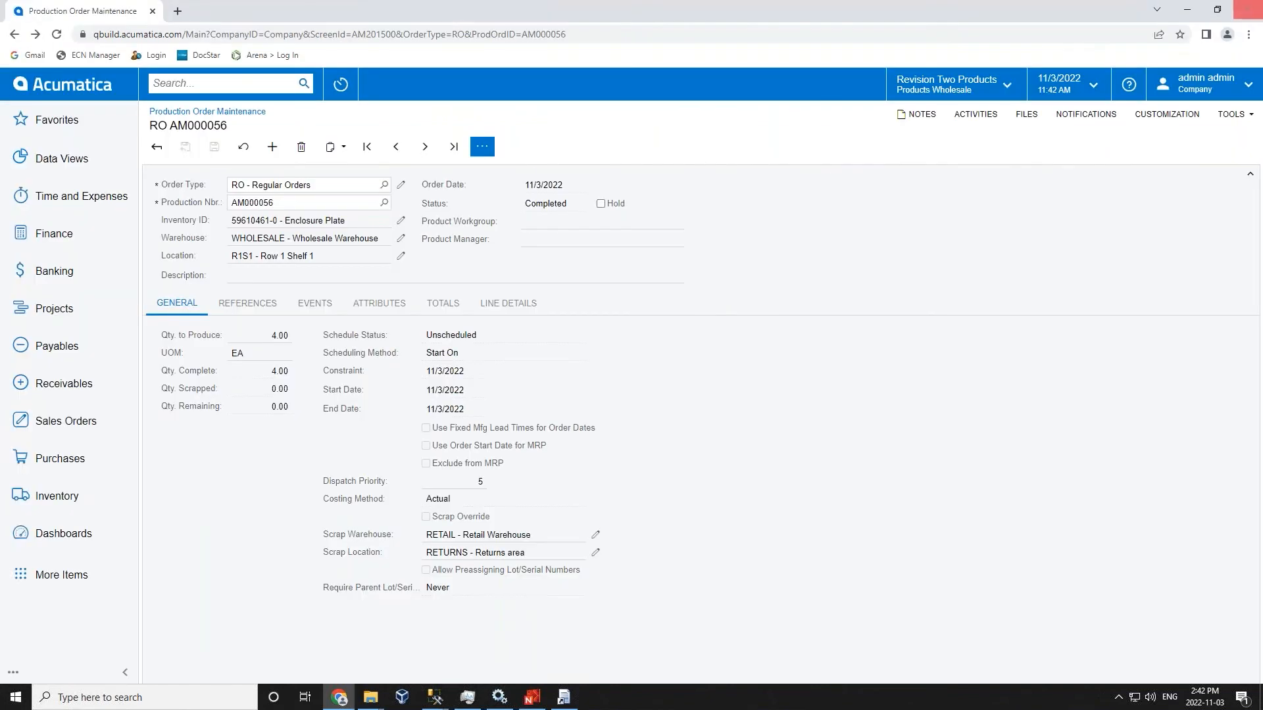
Step: Go to the Bracket production order and check its quantity to produce, completed quantity and status
left_click(395, 147)
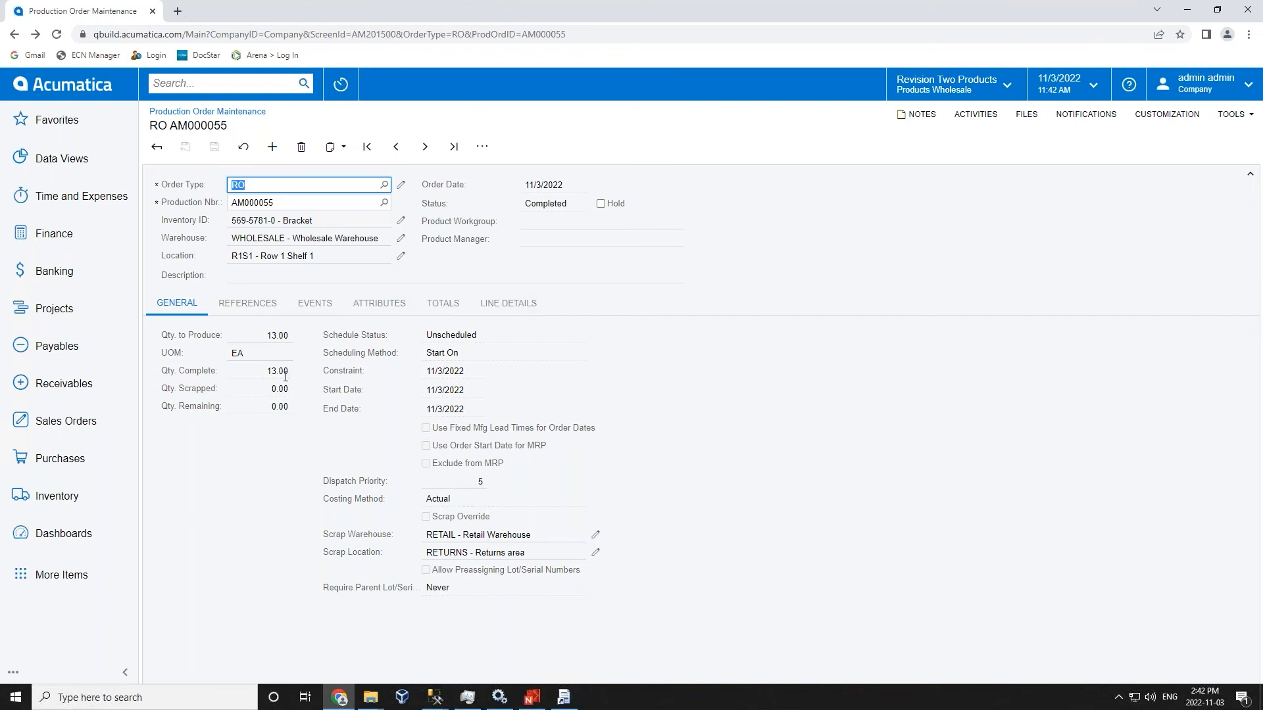
left_click(272, 336)
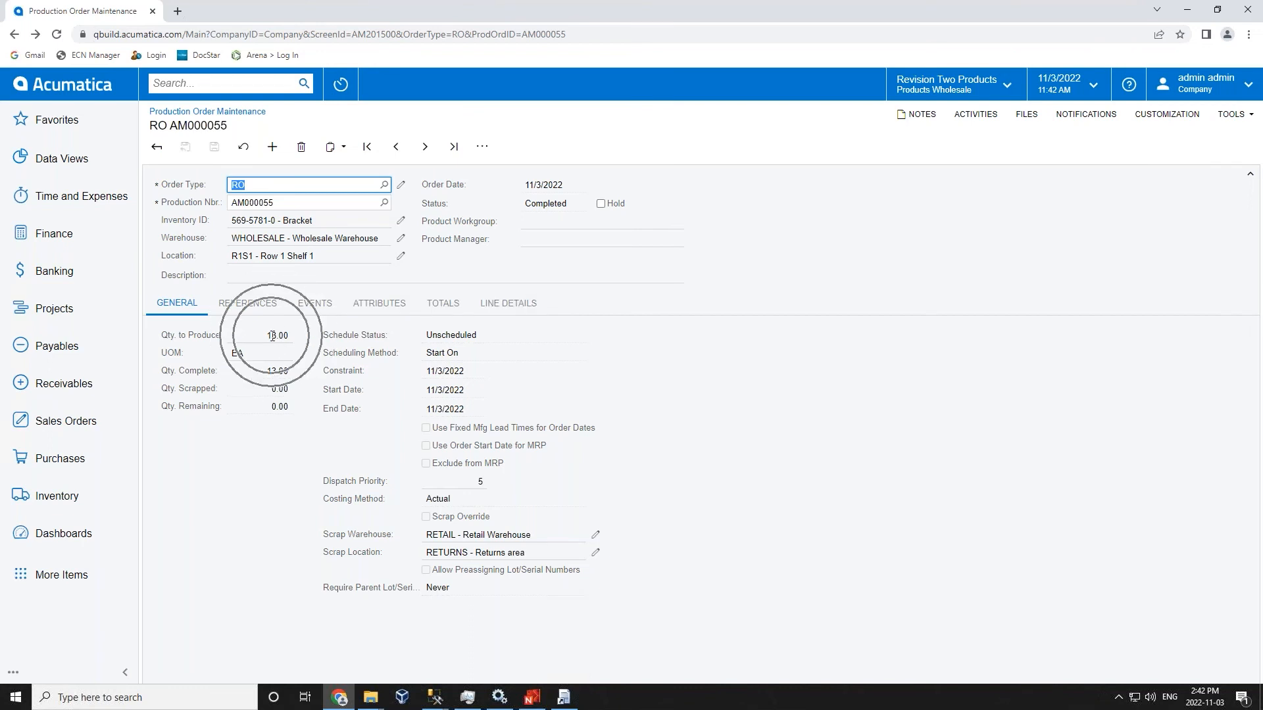
left_click(288, 371)
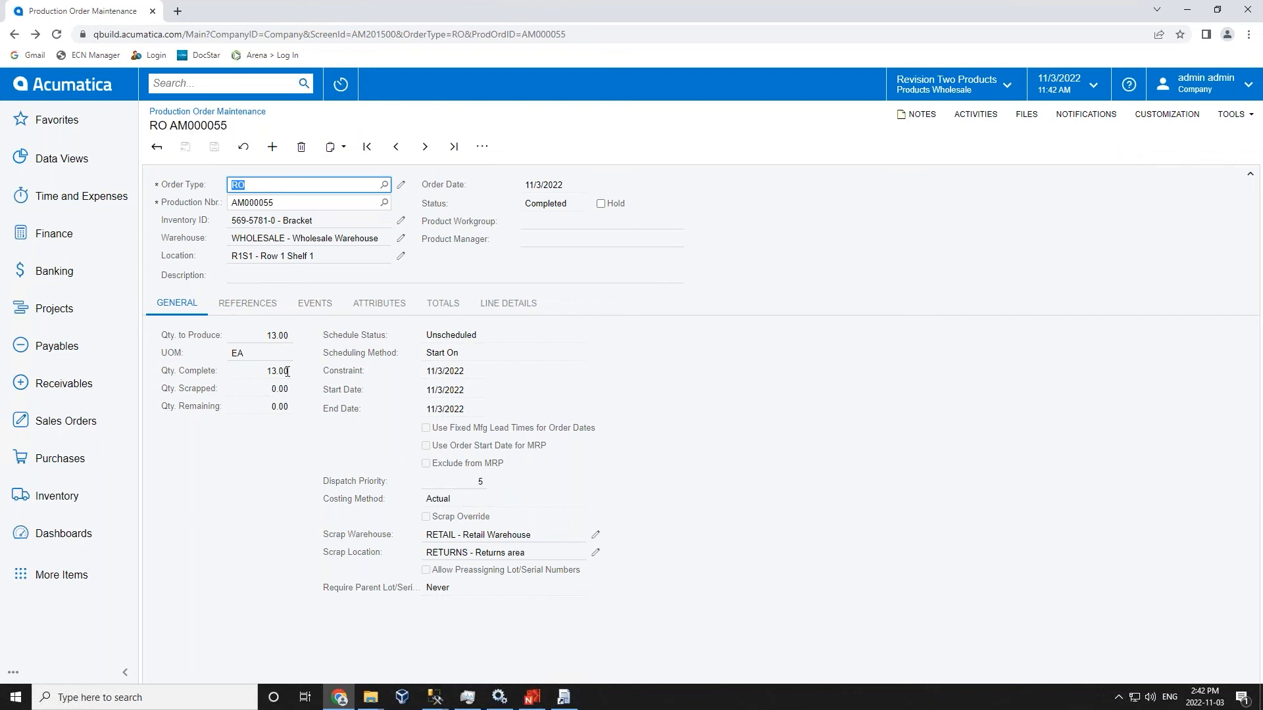
left_click(571, 202)
Step: Open the Bracket order's production transactions and examine the material batch's consumed quantity
left_click(483, 147)
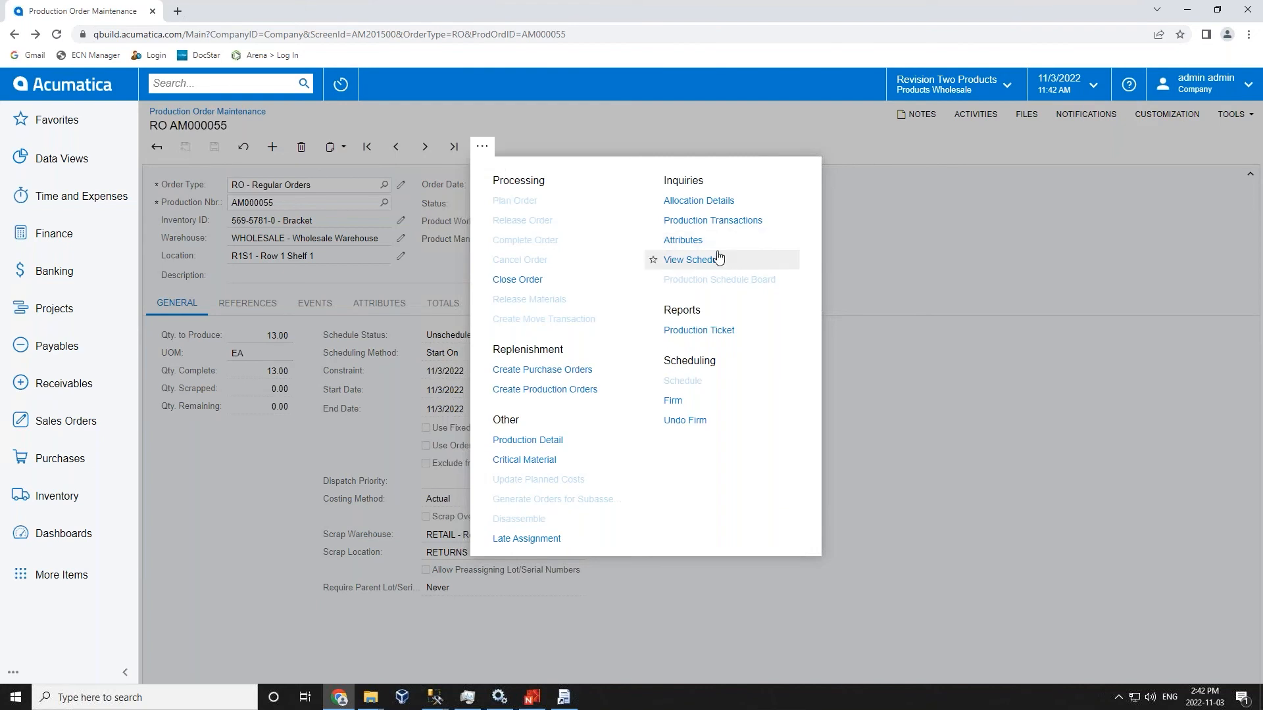
left_click(750, 225)
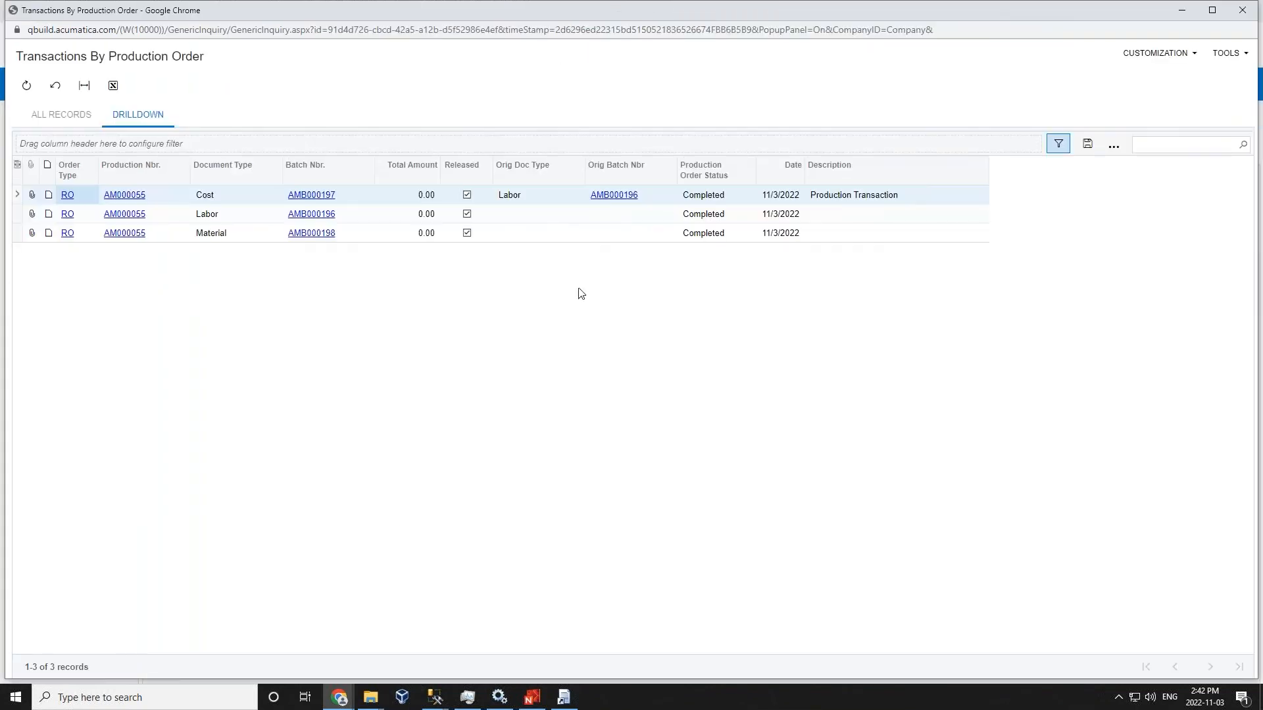
left_click(321, 235)
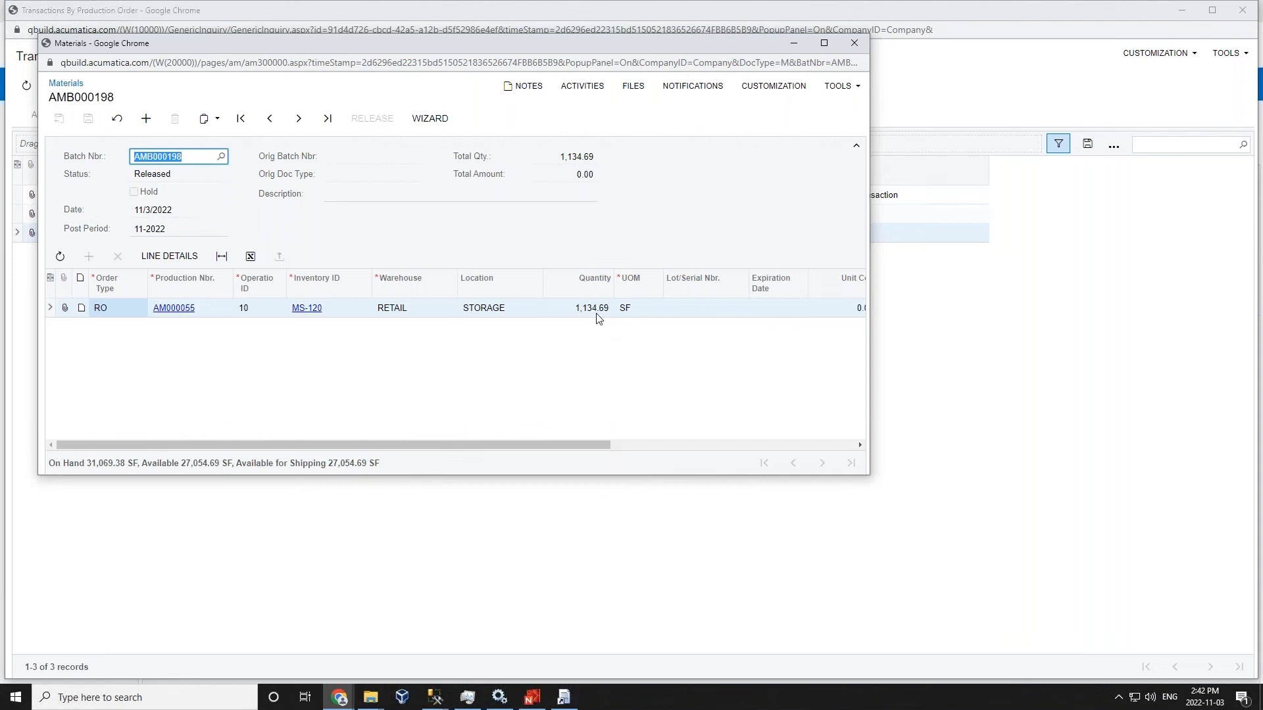
left_click(864, 50)
Step: Examine the labor time and quantity in the Bracket order's labor batch and close its transactions list
left_click(329, 216)
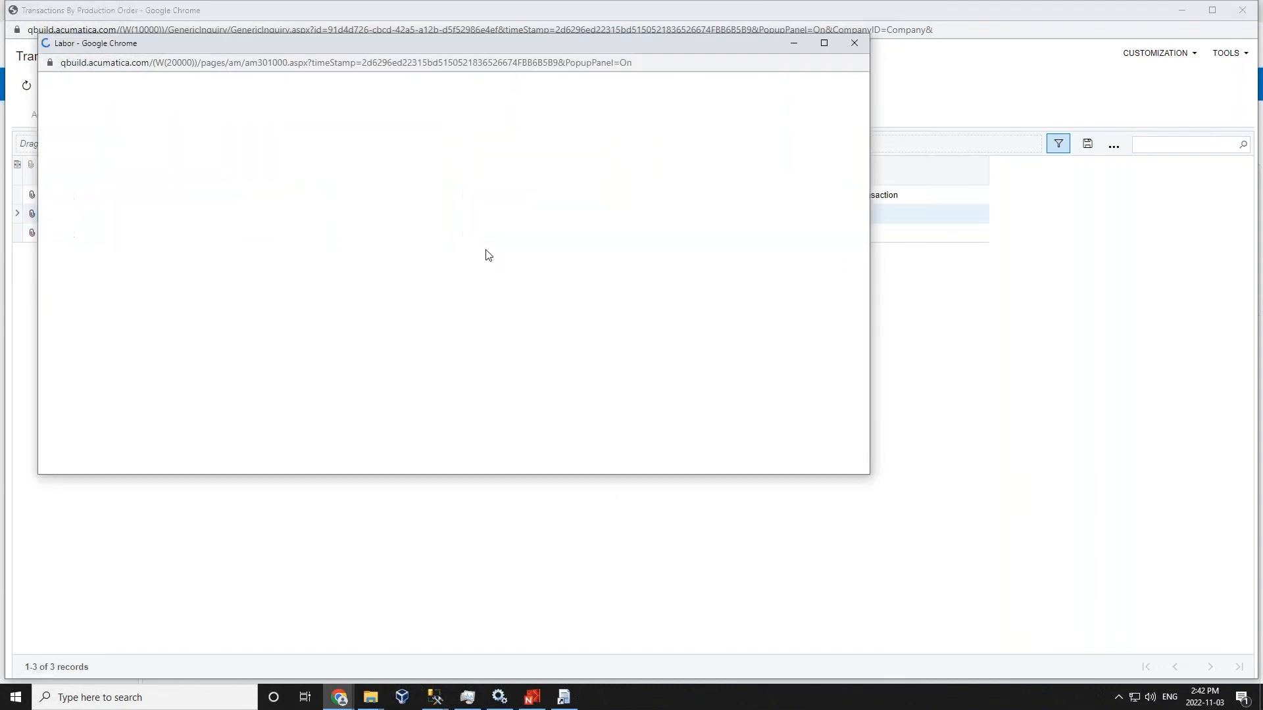
left_click_drag(459, 441, 631, 445)
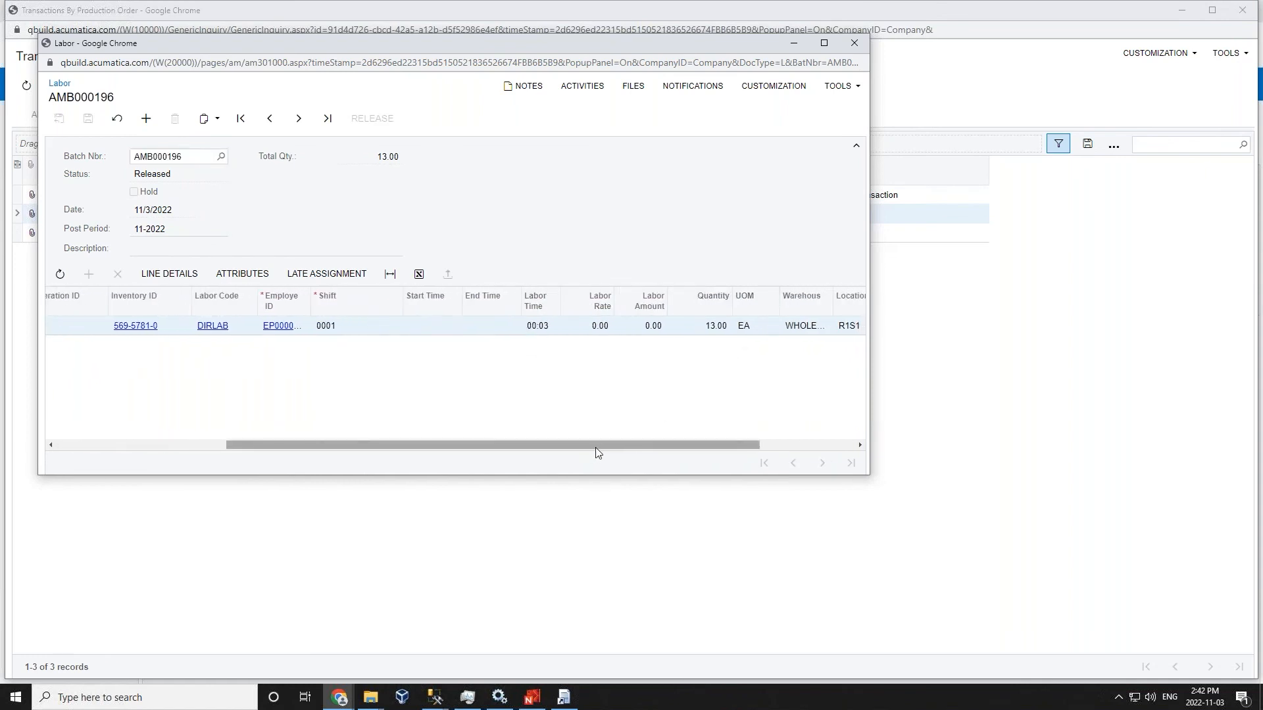
left_click_drag(597, 449, 352, 465)
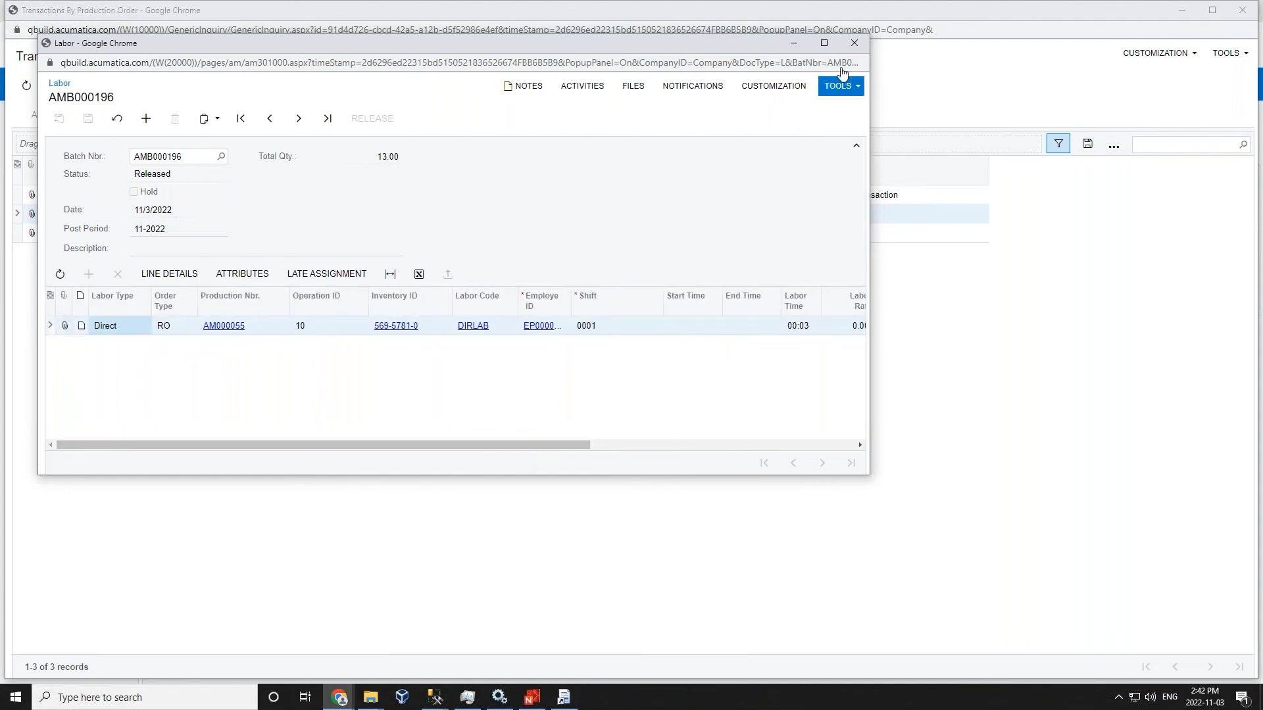
left_click(854, 44)
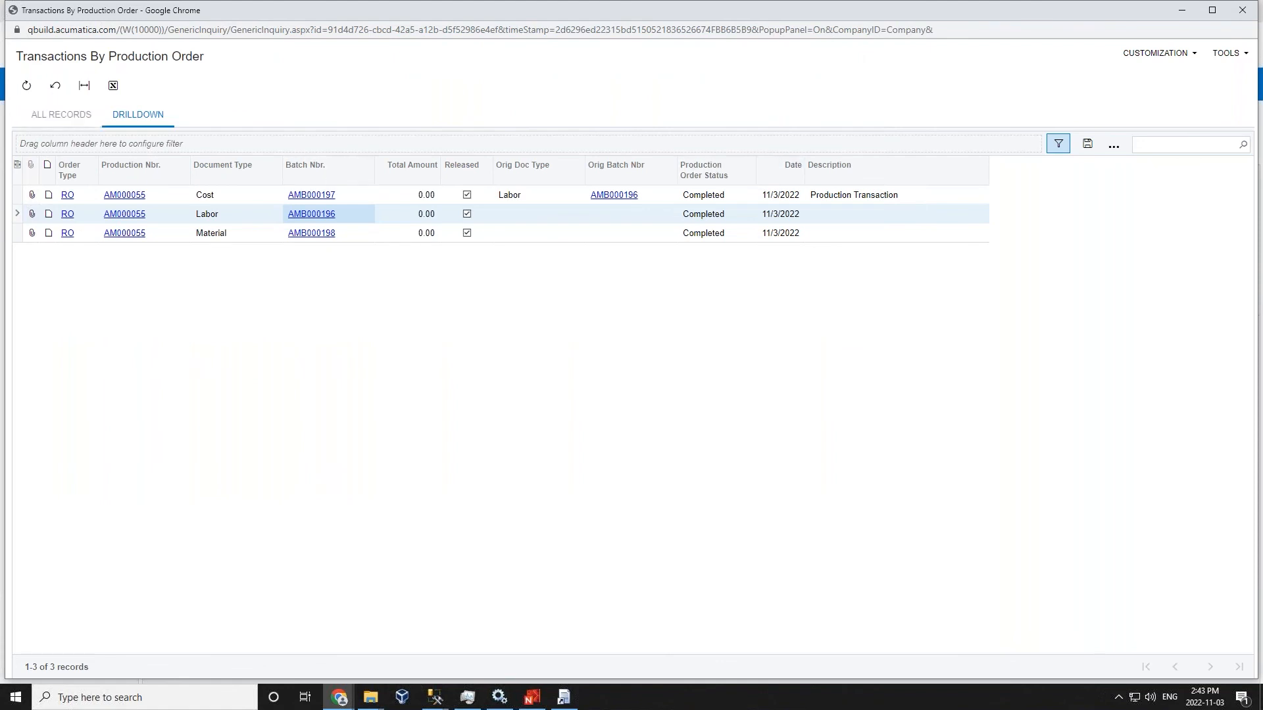
left_click(1243, 10)
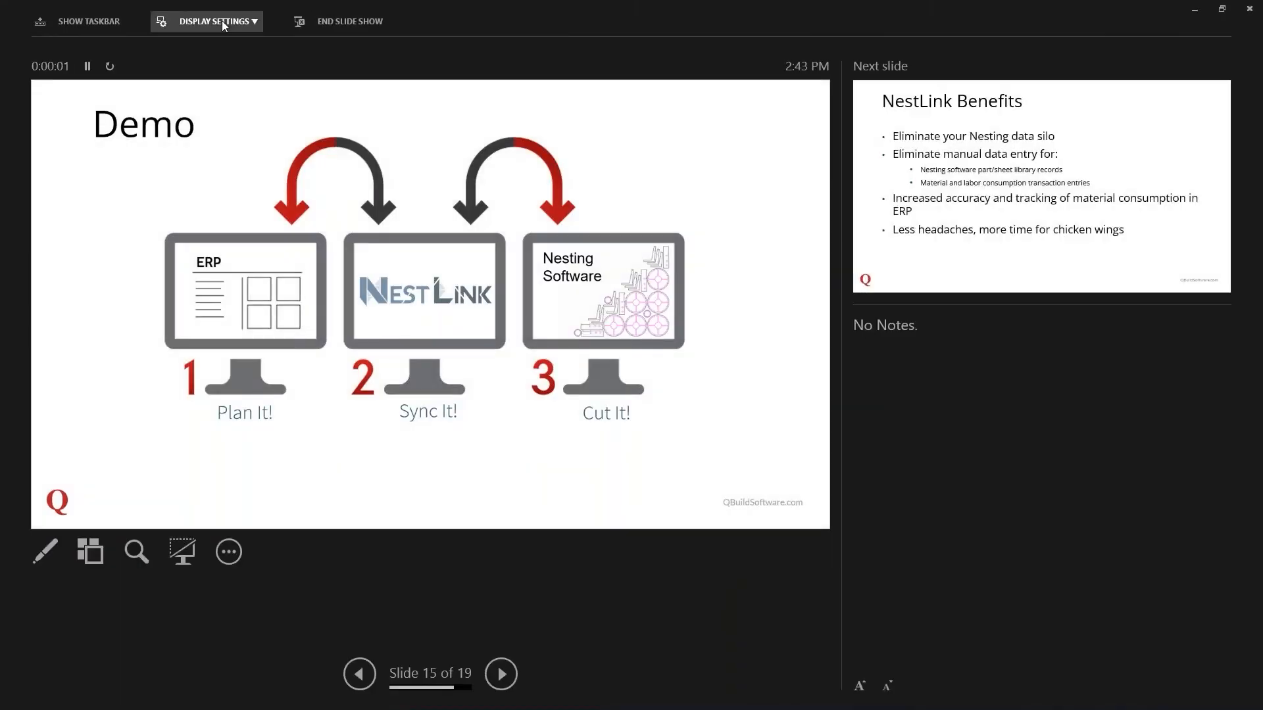
Step: In the PowerPoint presentation, swap presenter view with the full-screen slide show on the Demo slide
left_click(222, 21)
left_click(222, 49)
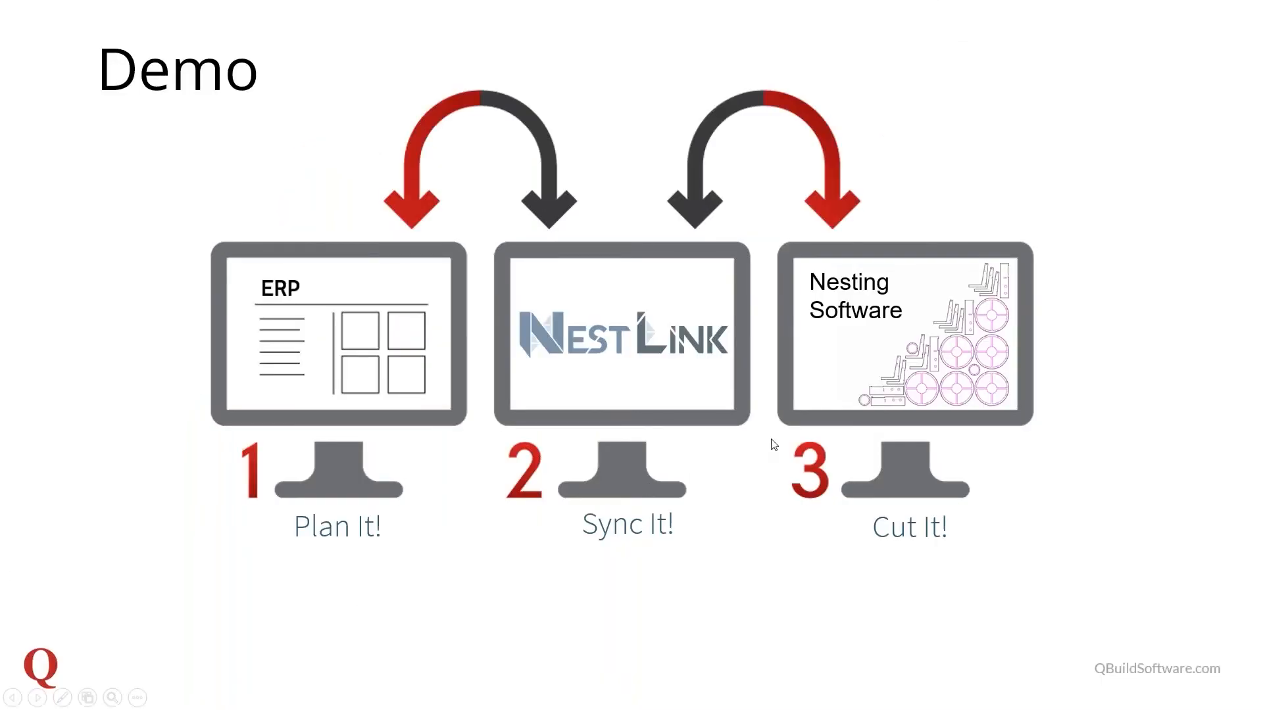